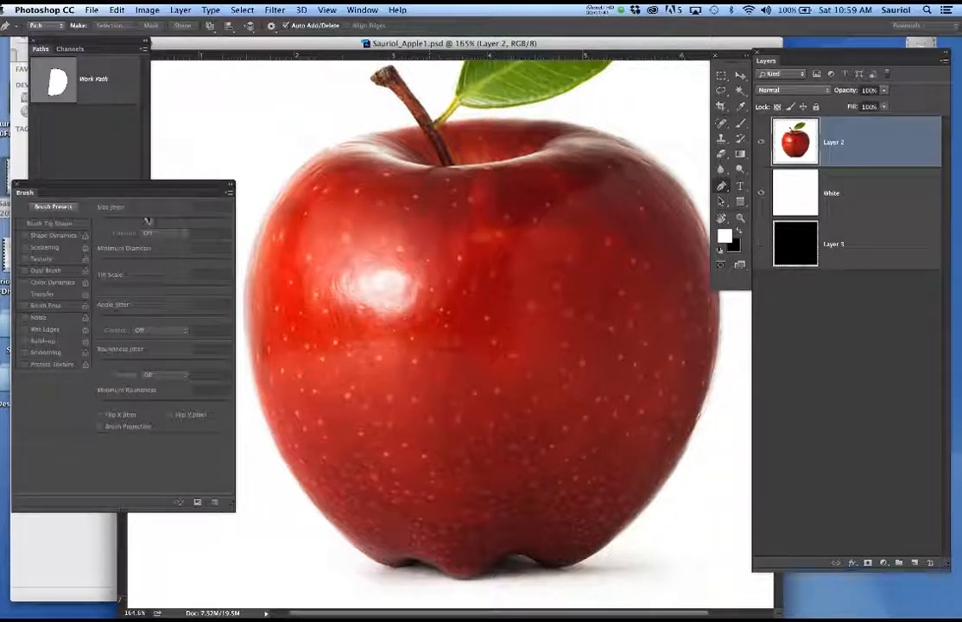
Move the black Layer 3 to the top of the layer stack and make it visible
{"action": "mouse_move", "coordinate": [143, 185]}
{"action": "left_mouse_down"}
{"action": "mouse_move", "coordinate": [147, 142]}
{"action": "mouse_move", "coordinate": [159, 183]}
{"action": "left_mouse_up"}
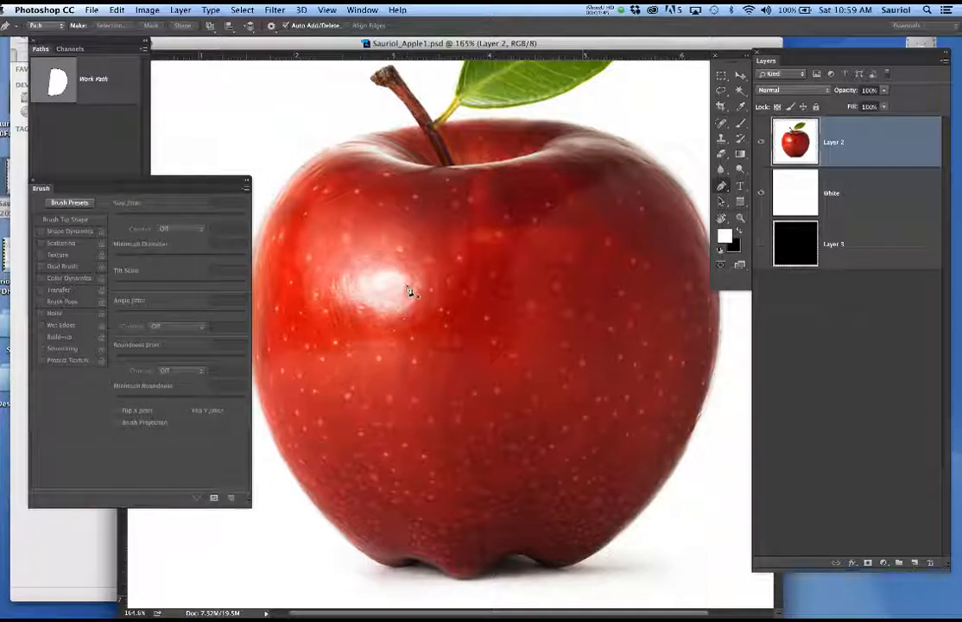
{"action": "scroll", "coordinate": [410, 291], "scroll_direction": "down", "scroll_amount": 1}
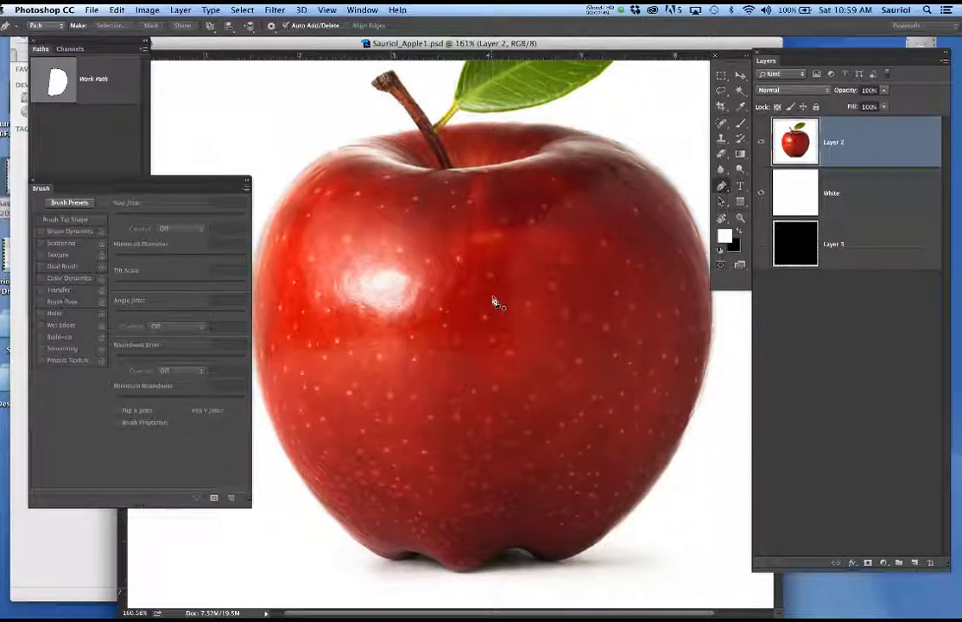
{"action": "left_click_drag", "start_coordinate": [864, 249], "coordinate": [835, 165]}
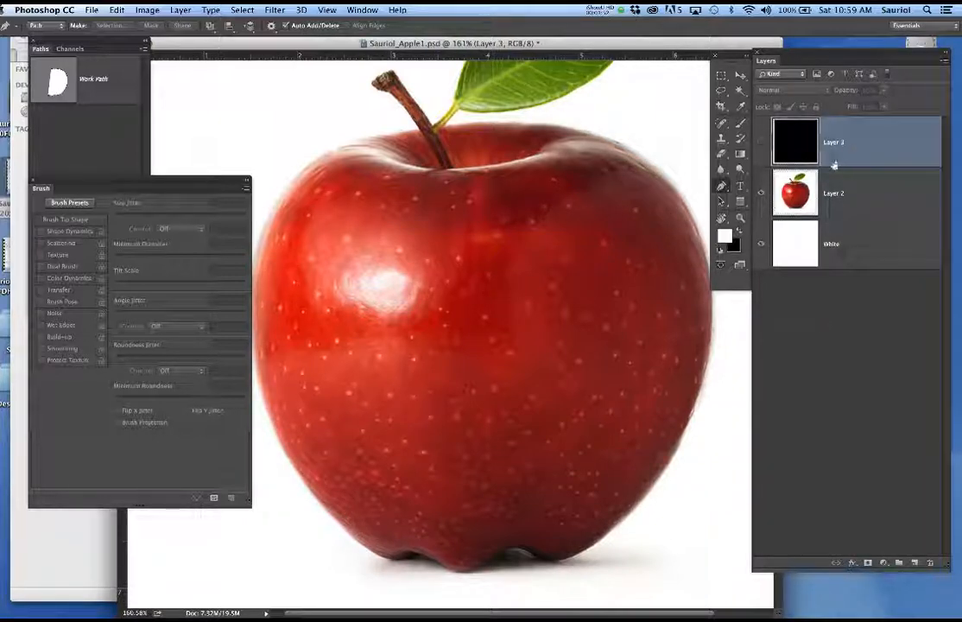
{"action": "left_click", "coordinate": [760, 142]}
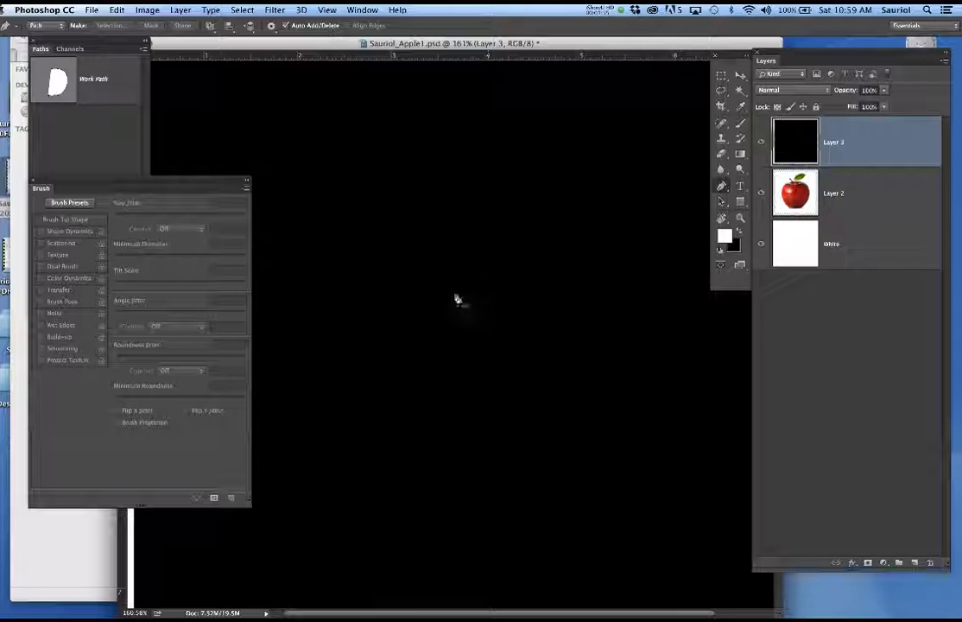
Choose the Brush tool and set the brush hardness to 100%
{"action": "key", "text": "b"}
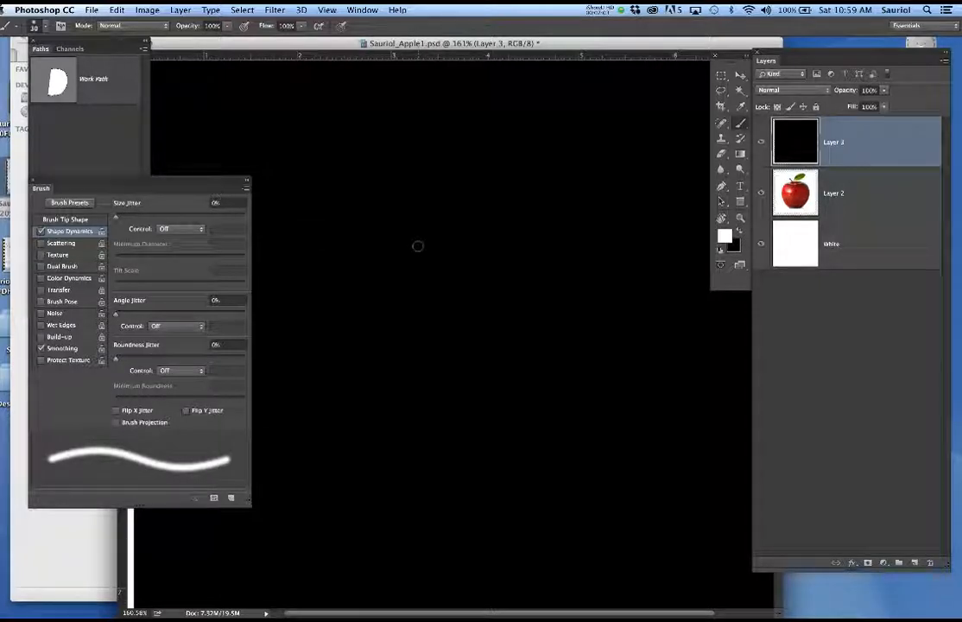
{"action": "right_click", "coordinate": [412, 247]}
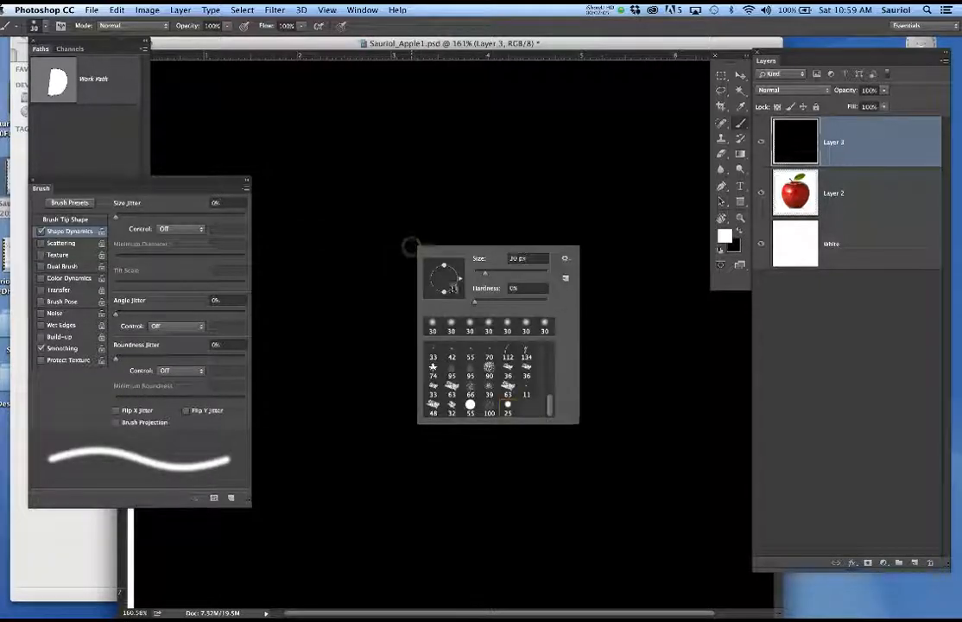
{"action": "left_click_drag", "start_coordinate": [475, 303], "coordinate": [536, 314]}
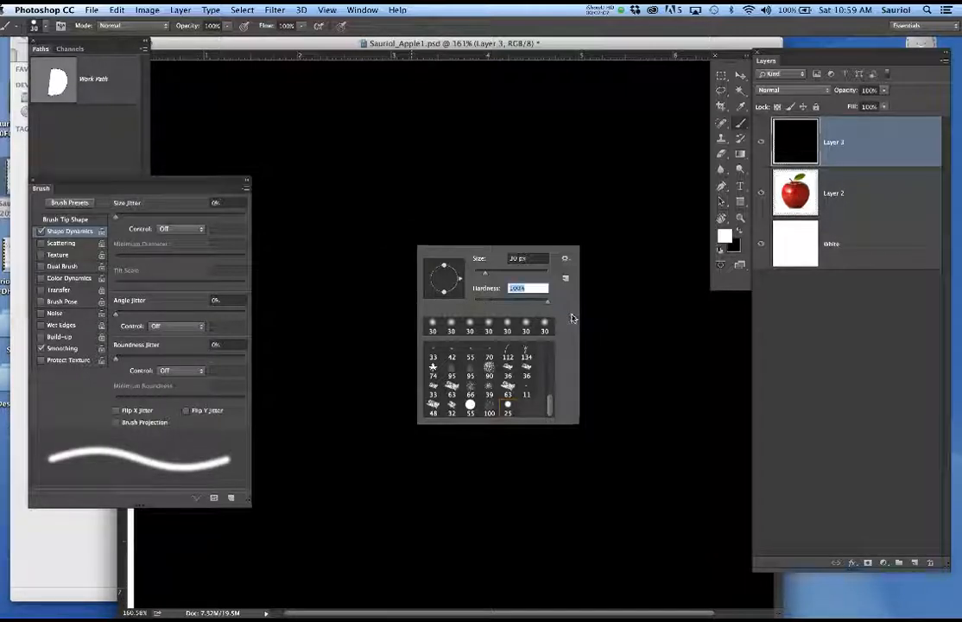
{"action": "key", "text": "Return"}
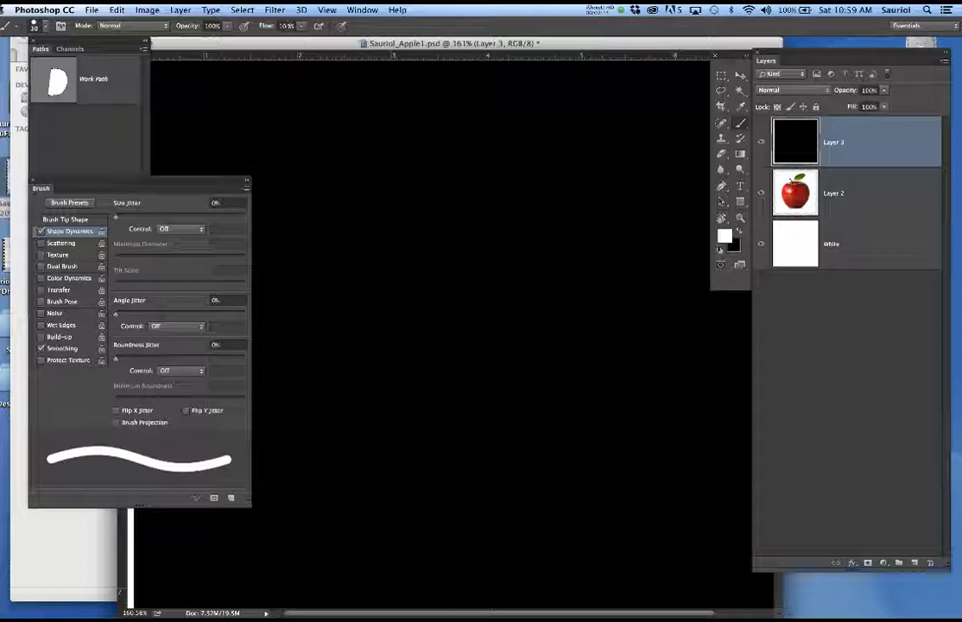
{"action": "key", "text": "Tab"}
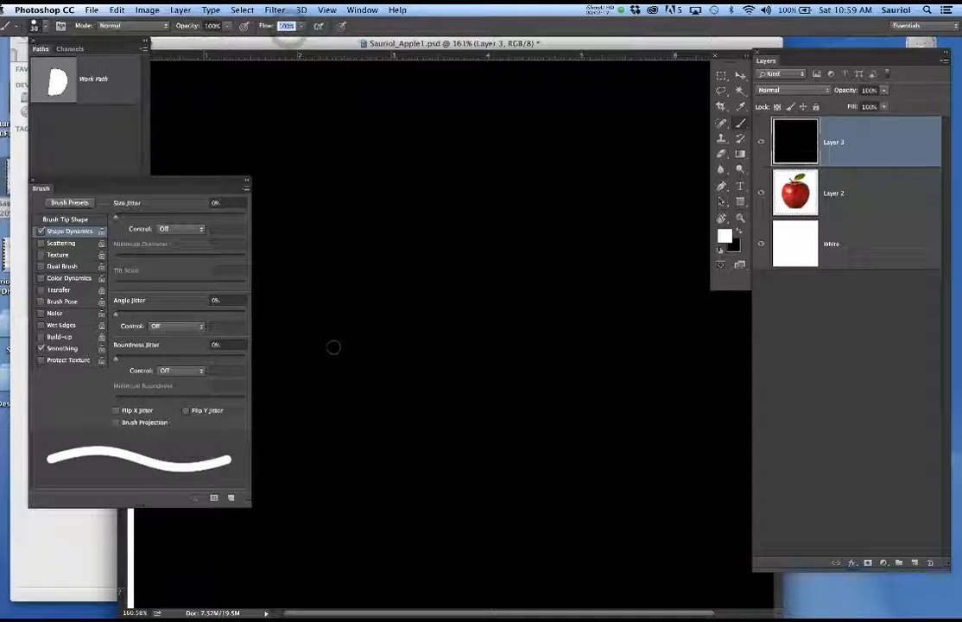
Enlarge the brush to 90 px, undoing the small test dab painted on the black layer
{"action": "key", "text": "bracketright"}
{"action": "key", "text": "bracketright"}
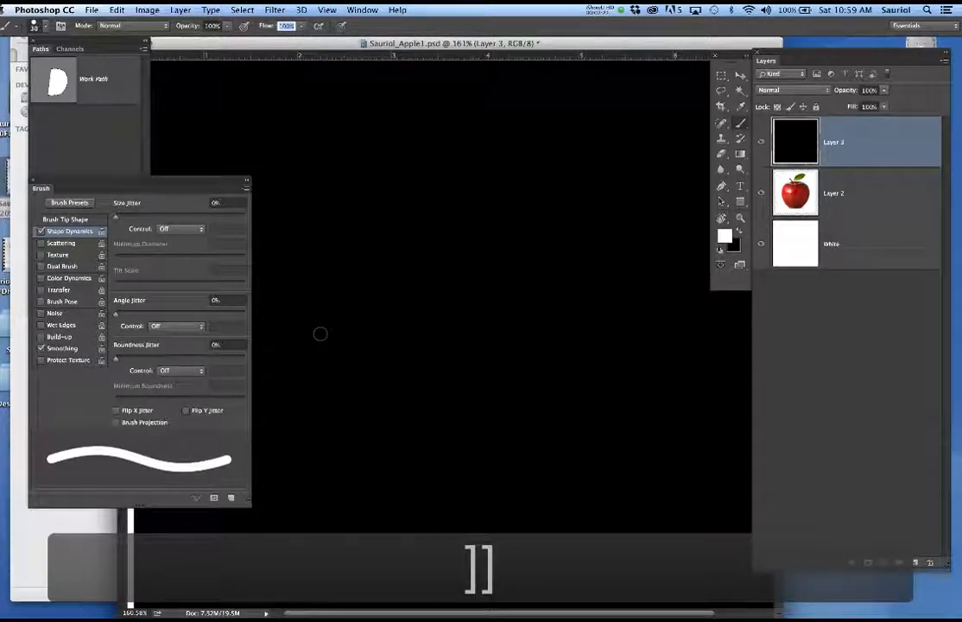
{"action": "key", "text": "bracketright"}
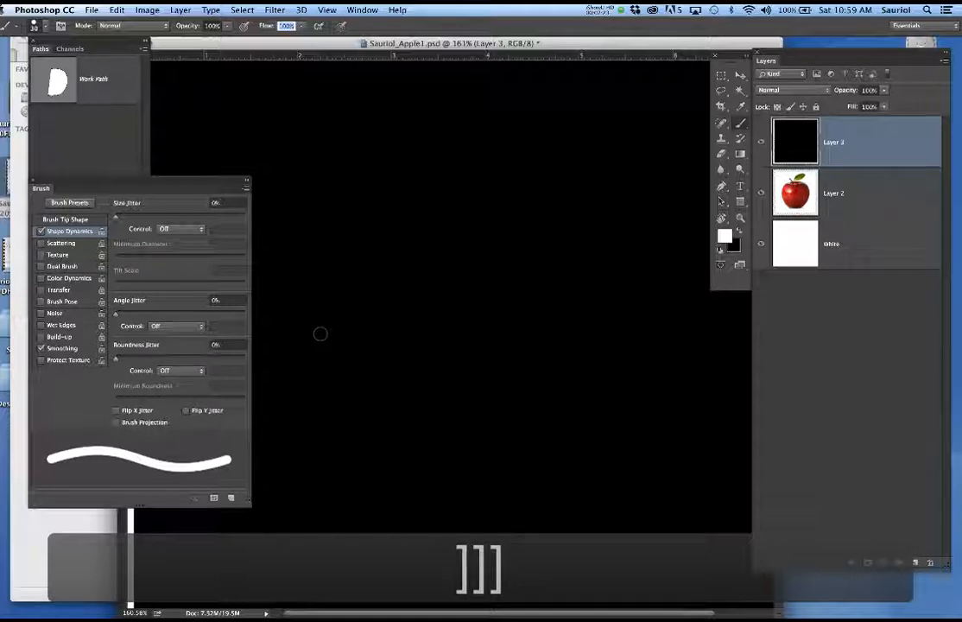
{"action": "left_click", "coordinate": [359, 360]}
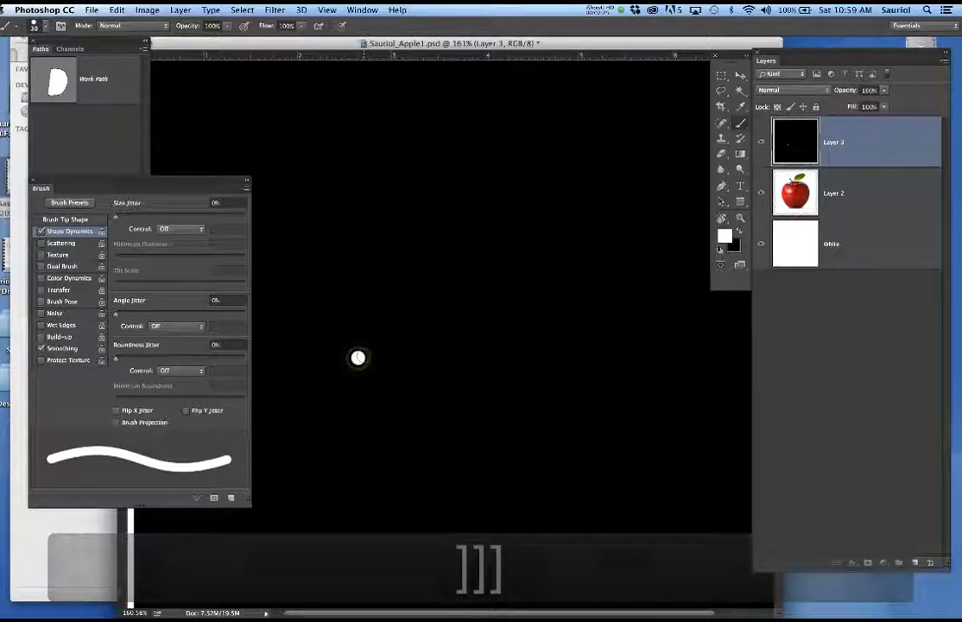
{"action": "key", "text": "super+z"}
{"action": "key", "text": "bracketright"}
{"action": "key", "text": "bracketright"}
{"action": "key", "text": "bracketright"}
{"action": "key", "text": "bracketright"}
{"action": "key", "text": "bracketright"}
{"action": "key", "text": "bracketright"}
{"action": "key", "text": "bracketright"}
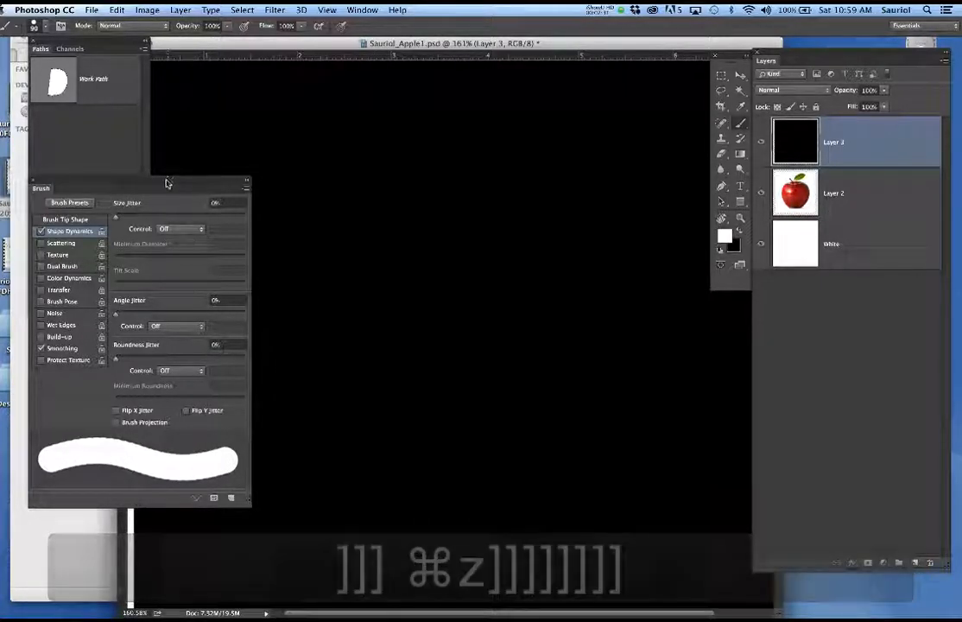
Show the brush tip shape settings and paint a straight horizontal white stroke across the black layer
{"action": "mouse_move", "coordinate": [171, 188]}
{"action": "left_mouse_down"}
{"action": "mouse_move", "coordinate": [445, 134]}
{"action": "mouse_move", "coordinate": [426, 125]}
{"action": "left_mouse_up"}
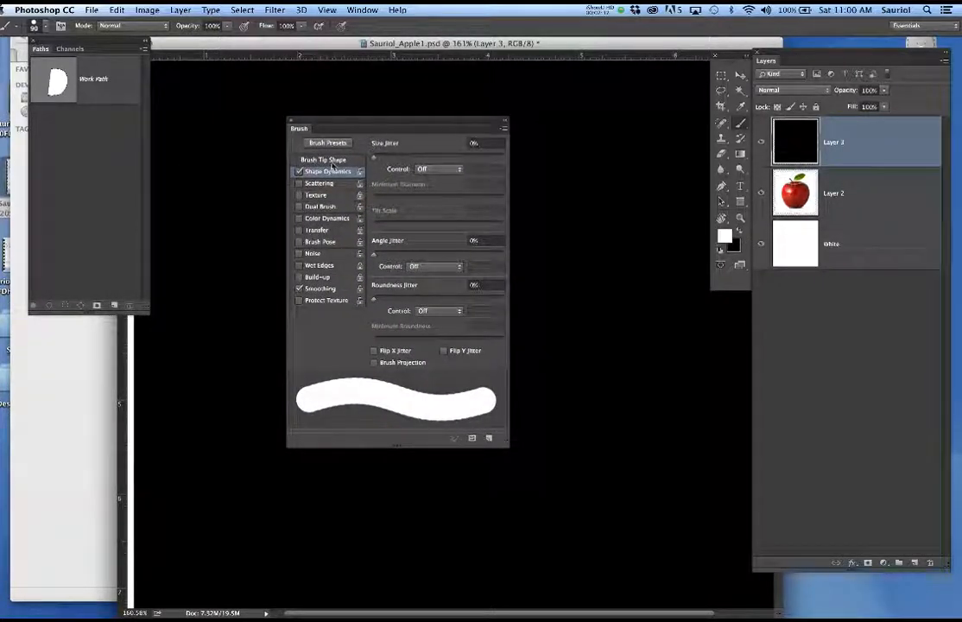
{"action": "left_click", "coordinate": [327, 161]}
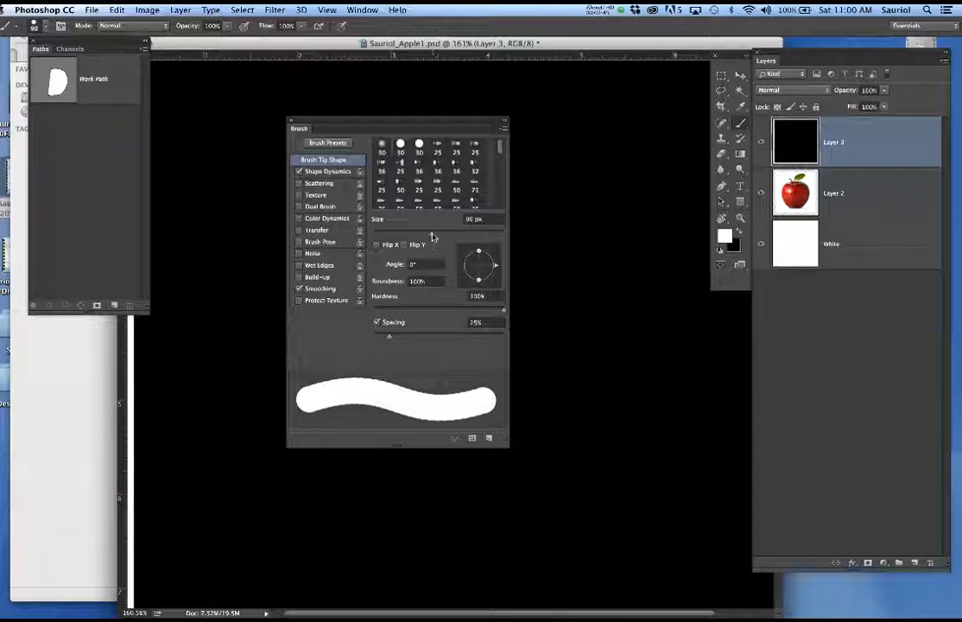
{"action": "right_click", "coordinate": [608, 330]}
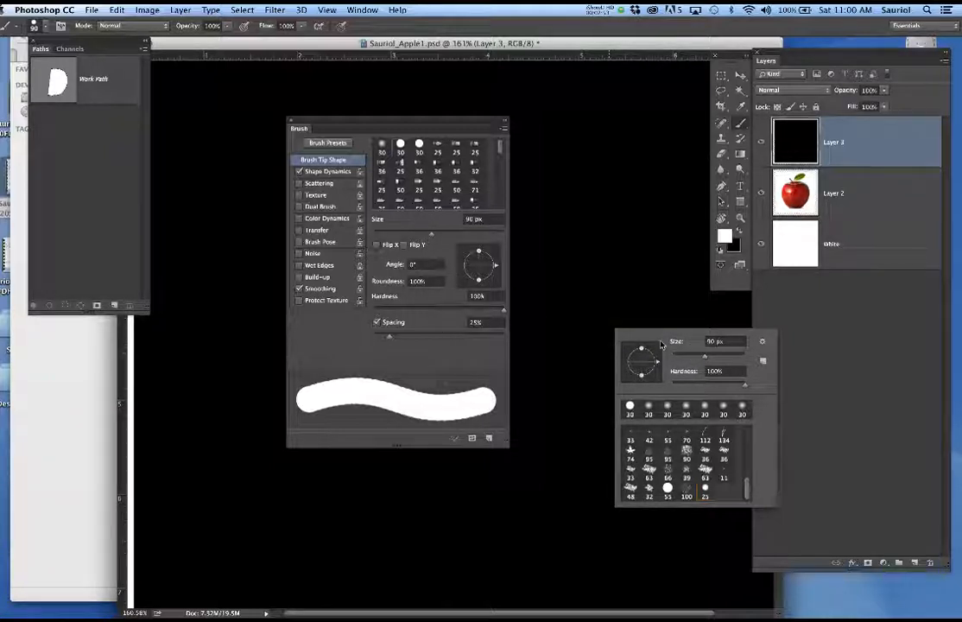
{"action": "key", "text": "Return"}
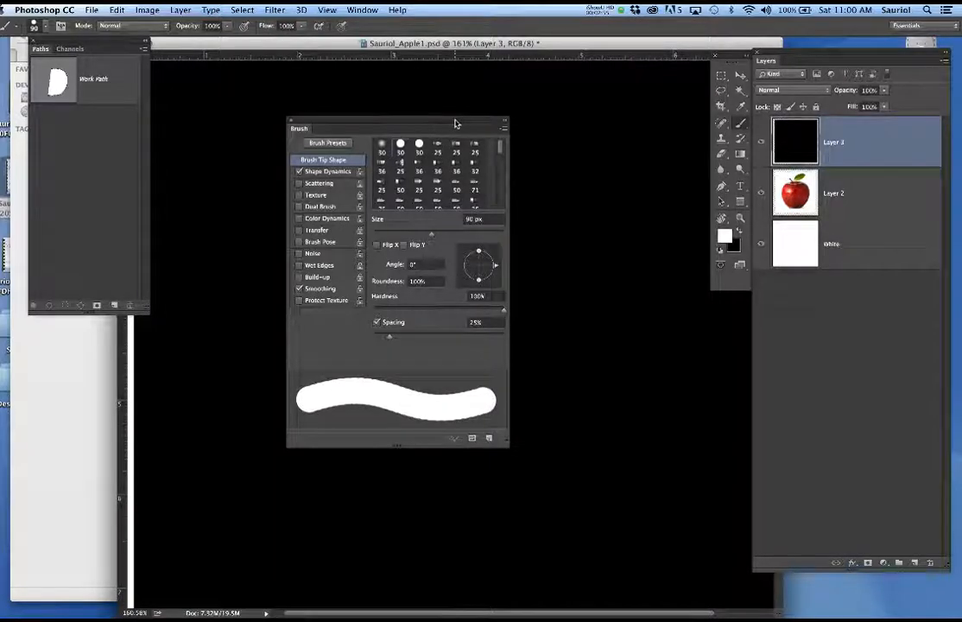
{"action": "mouse_move", "coordinate": [397, 128]}
{"action": "left_mouse_down"}
{"action": "mouse_move", "coordinate": [260, 128]}
{"action": "mouse_move", "coordinate": [187, 158]}
{"action": "mouse_move", "coordinate": [168, 190]}
{"action": "left_mouse_up"}
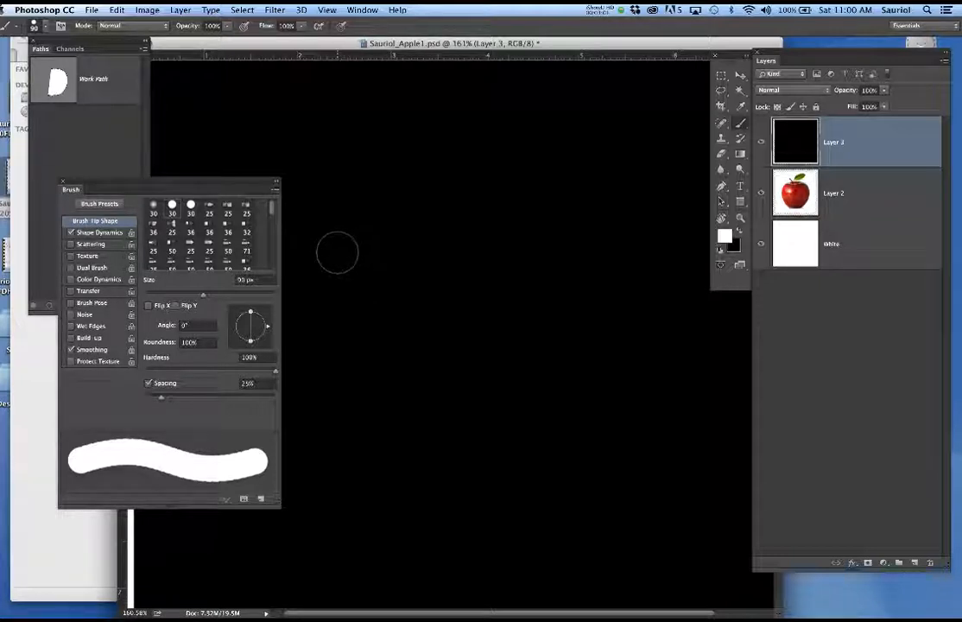
{"action": "left_click_drag", "start_coordinate": [337, 252], "coordinate": [612, 252]}
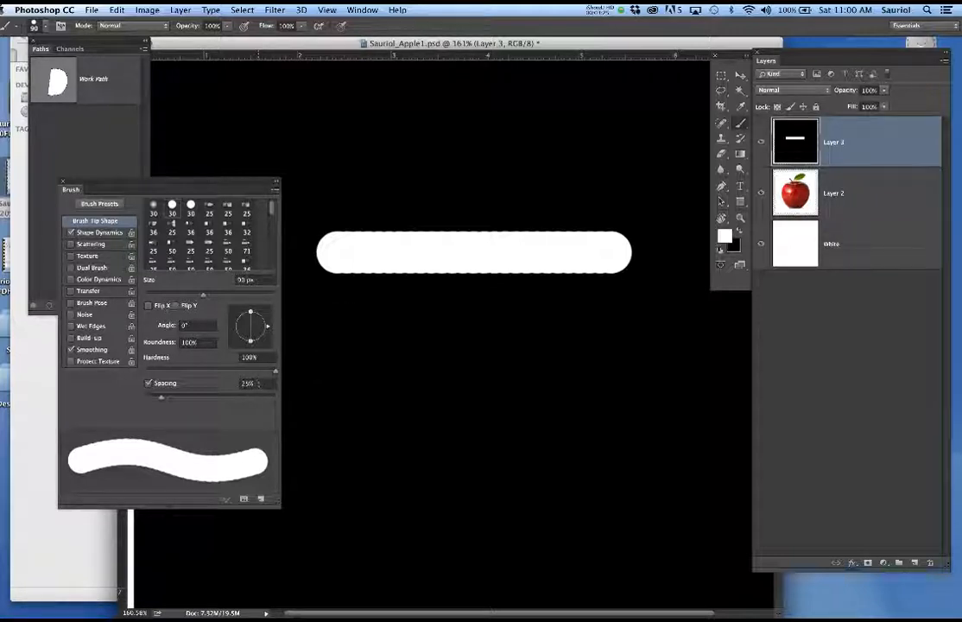
Set the brush spacing to 100% and paint a horizontal row of nine touching white dots below the first stroke
{"action": "left_click", "coordinate": [259, 384]}
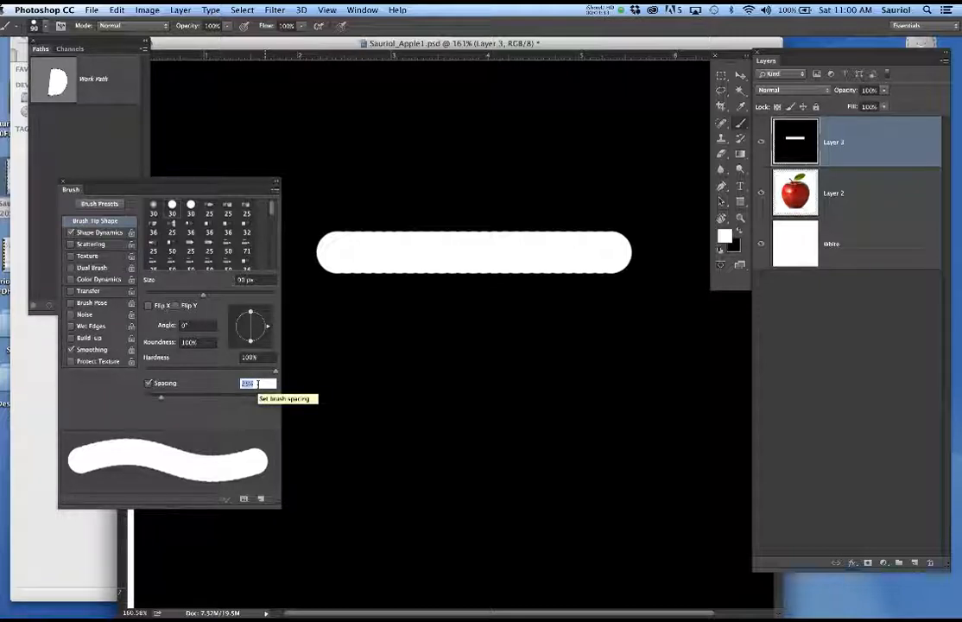
{"action": "type", "text": "100"}
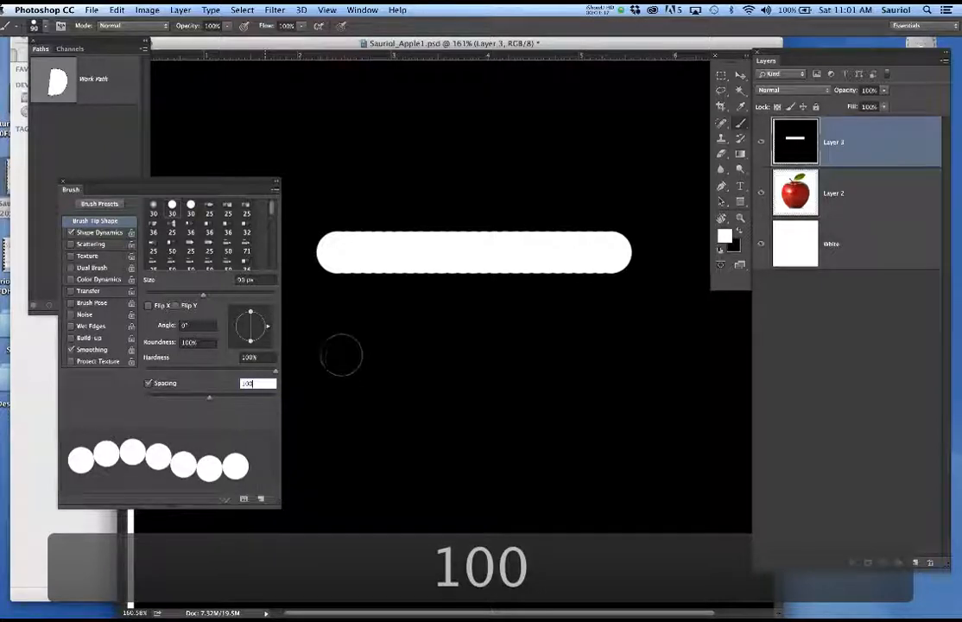
{"action": "left_click", "coordinate": [338, 328]}
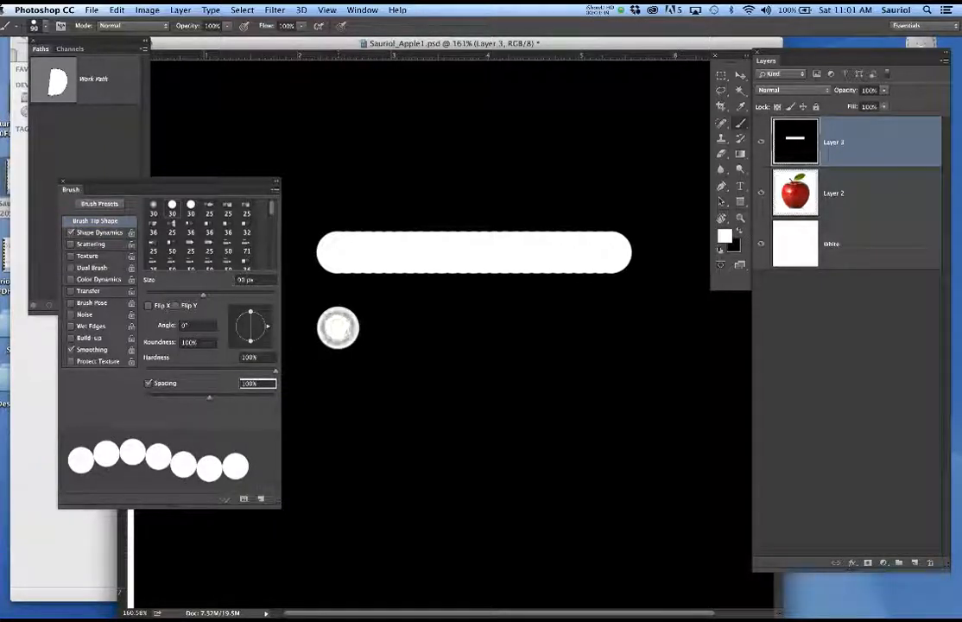
{"action": "left_click", "coordinate": [380, 327]}
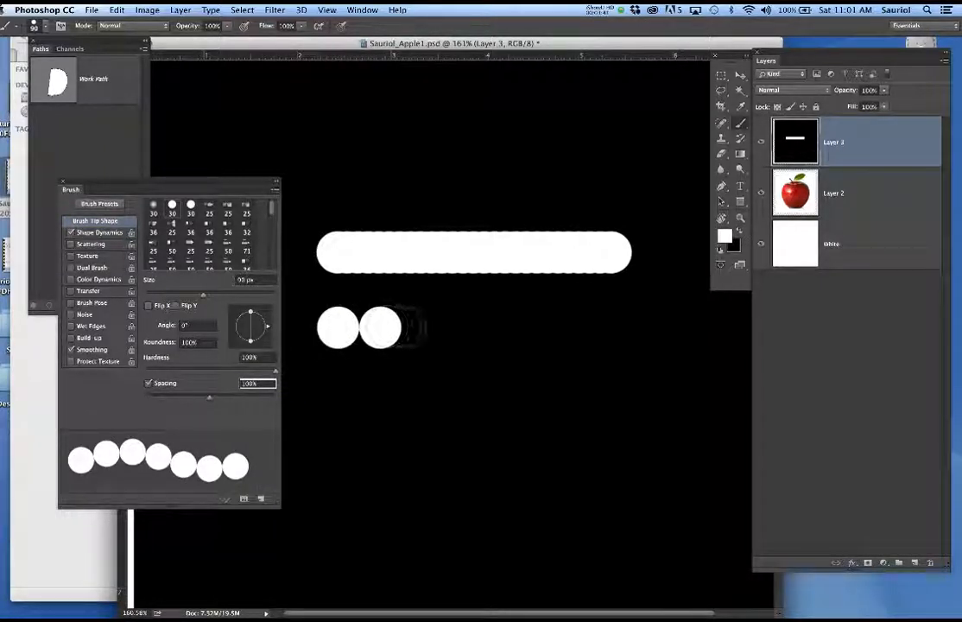
{"action": "left_click", "coordinate": [422, 328]}
{"action": "left_click", "coordinate": [465, 327]}
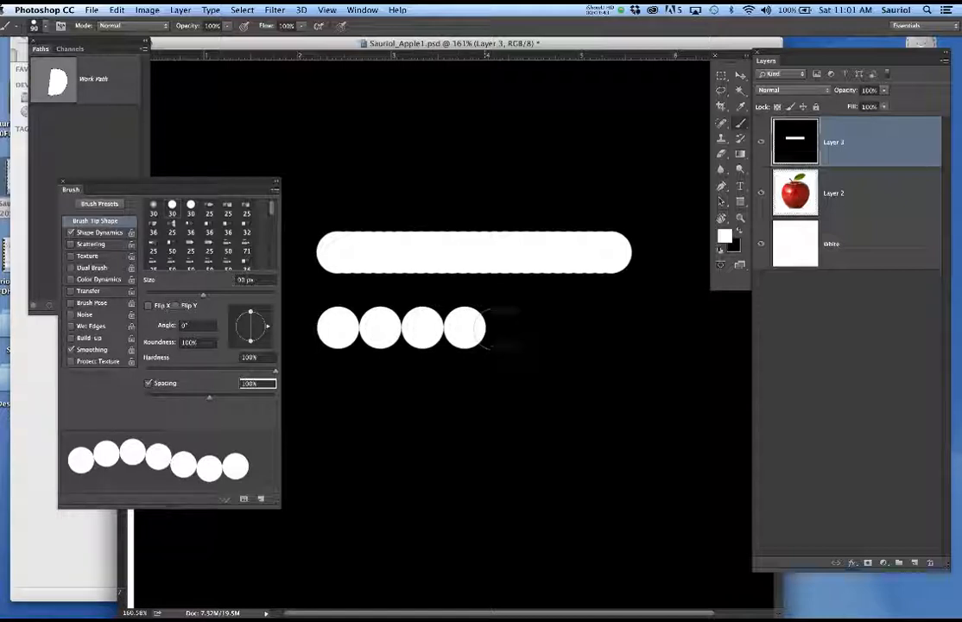
{"action": "left_click", "coordinate": [507, 327]}
{"action": "left_click", "coordinate": [549, 327]}
{"action": "left_click", "coordinate": [592, 327]}
{"action": "left_click", "coordinate": [634, 328]}
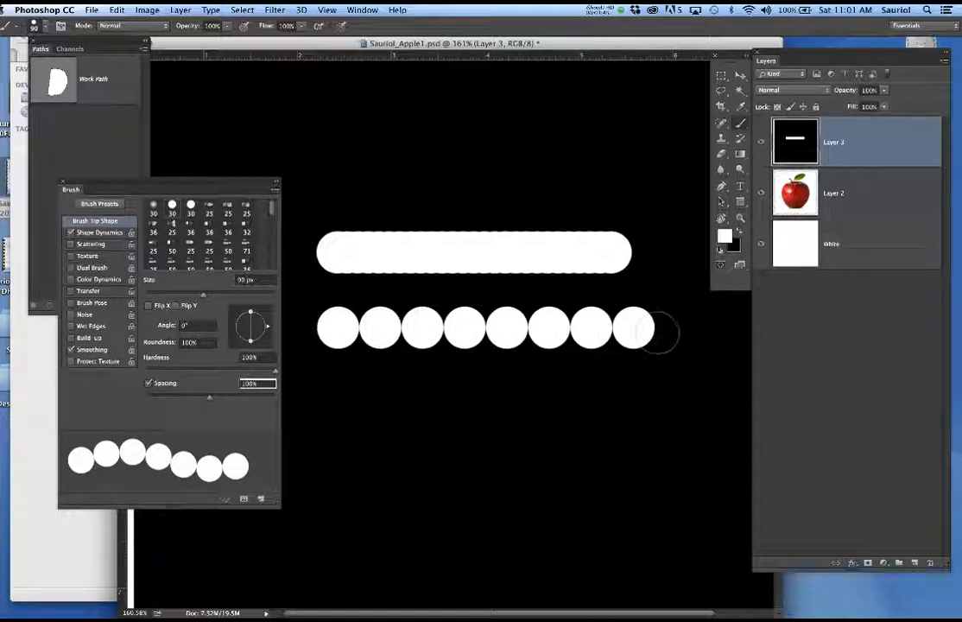
{"action": "left_click", "coordinate": [676, 328]}
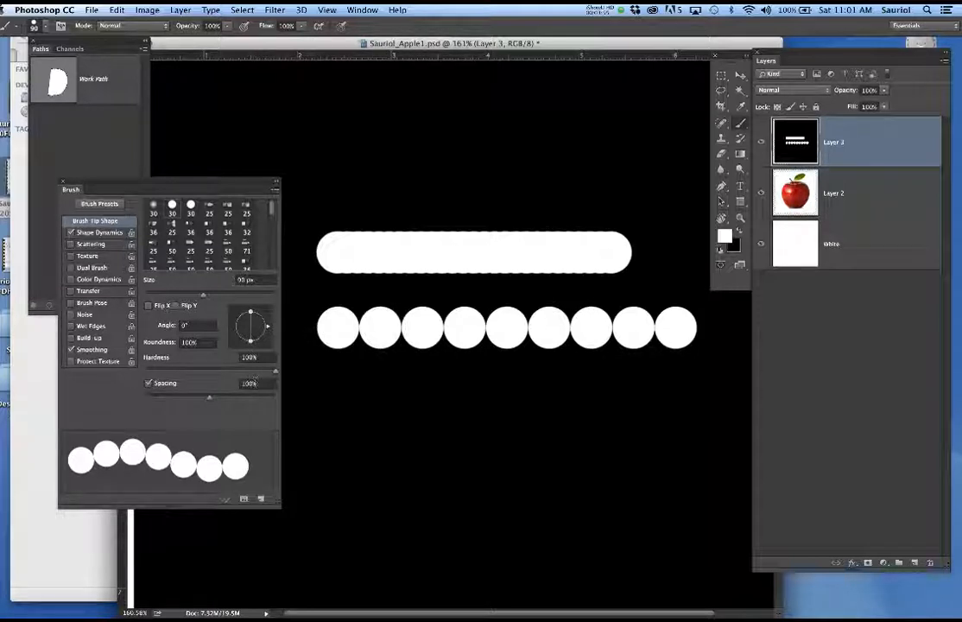
Try a 50% brush spacing with a horizontal stroke below the row of dots, and undo that stroke
{"action": "left_click", "coordinate": [250, 382]}
{"action": "type", "text": "50"}
{"action": "key", "text": "Return"}
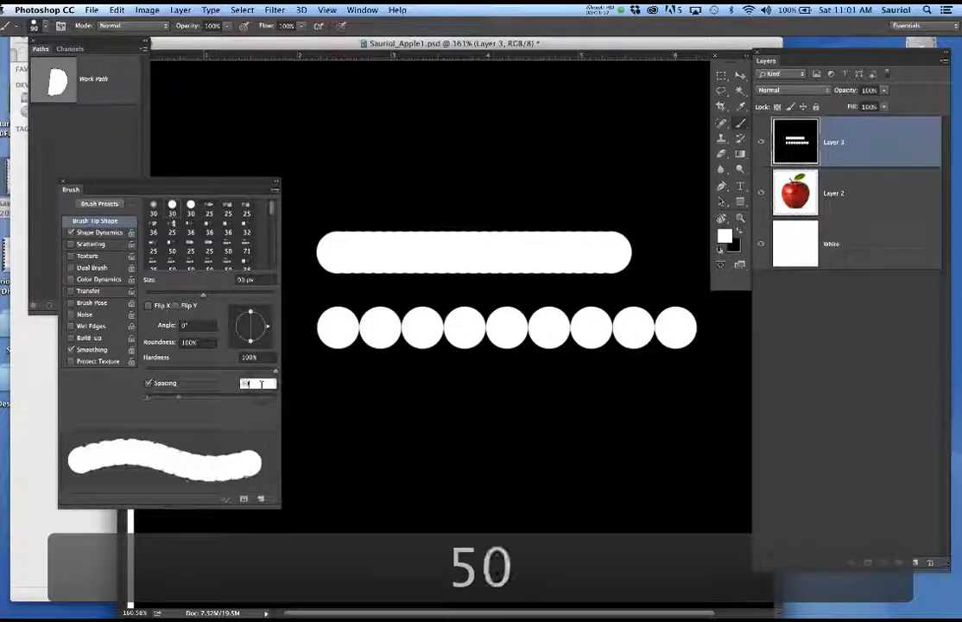
{"action": "left_click", "coordinate": [331, 394]}
{"action": "left_click_drag", "start_coordinate": [332, 394], "coordinate": [674, 396]}
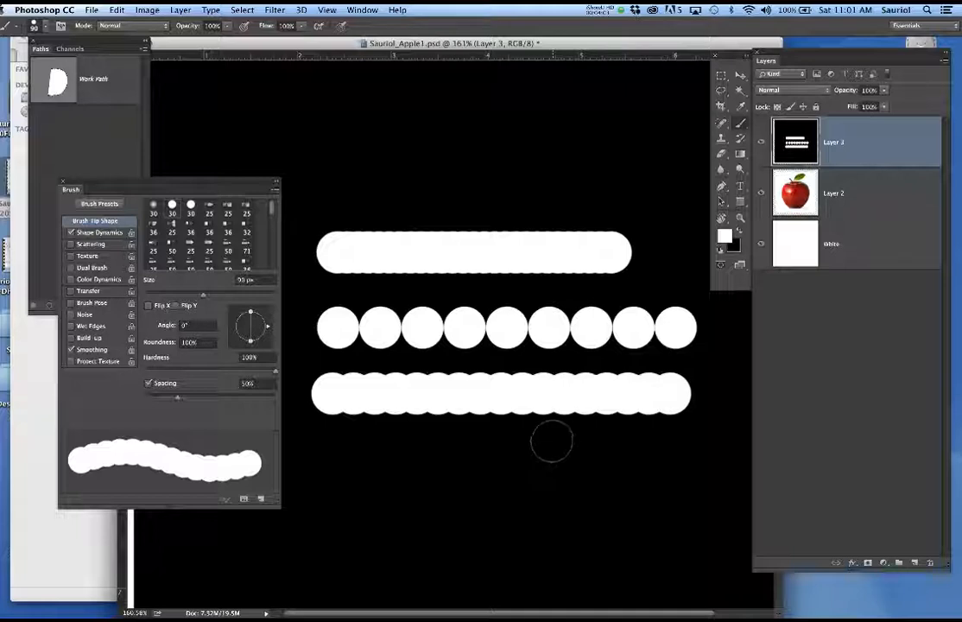
{"action": "key", "text": "super+z"}
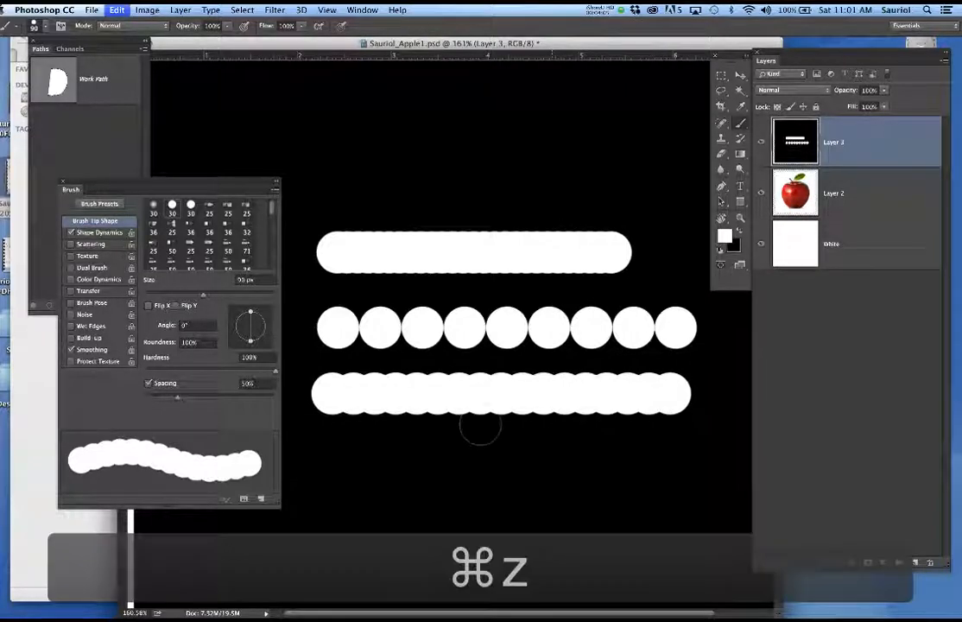
Set the brush spacing to 200% and paint a horizontal row of four separated white dots below the touching ones
{"action": "left_click_drag", "start_coordinate": [260, 358], "coordinate": [232, 383]}
{"action": "type", "text": "200"}
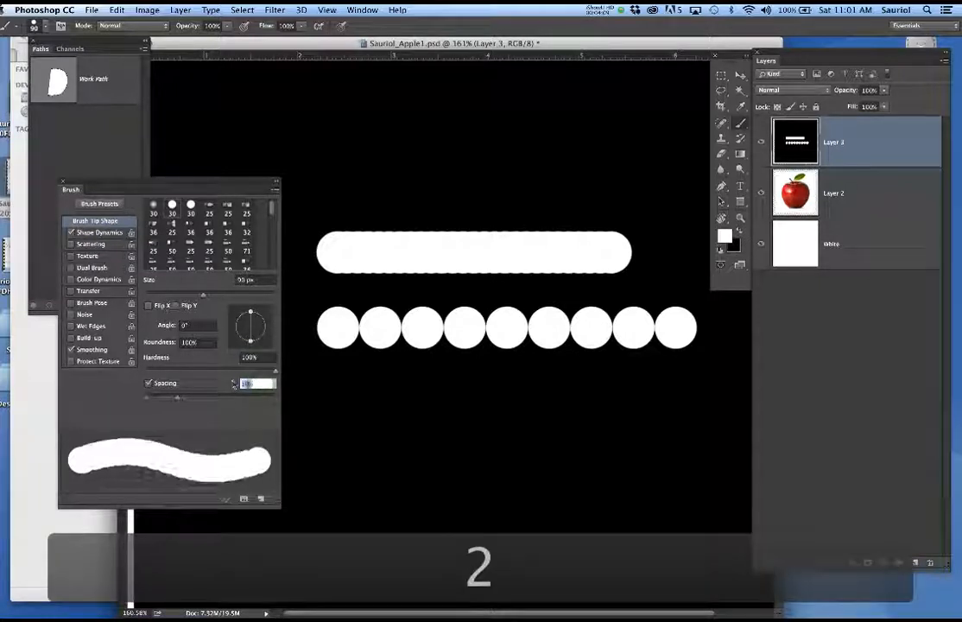
{"action": "left_click", "coordinate": [337, 413]}
{"action": "left_click_drag", "start_coordinate": [380, 414], "coordinate": [590, 412]}
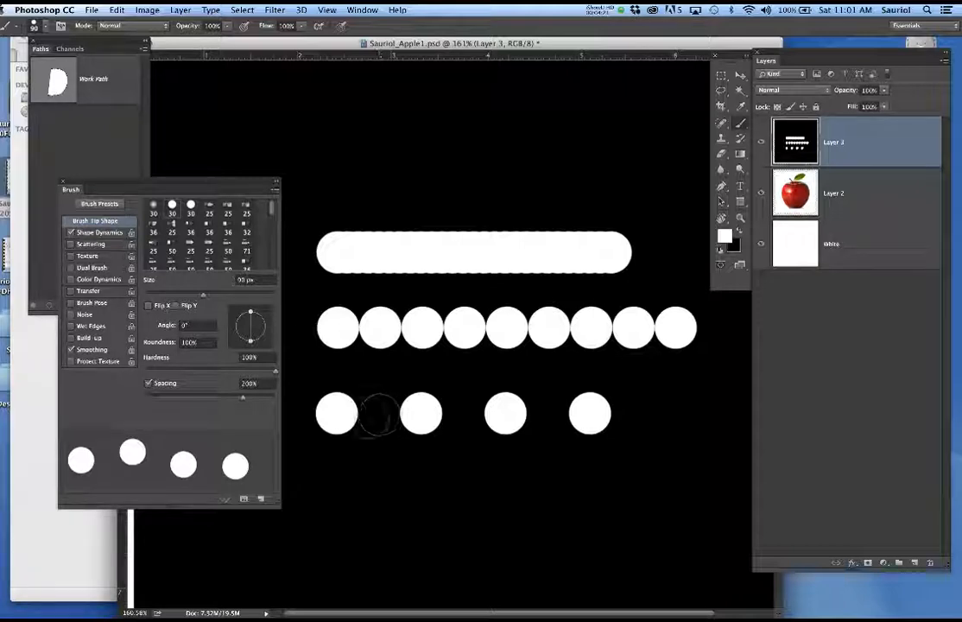
Set the brush spacing back to 25% and clear the painted strokes by filling Layer 3 with the black background color
{"action": "left_click", "coordinate": [237, 383]}
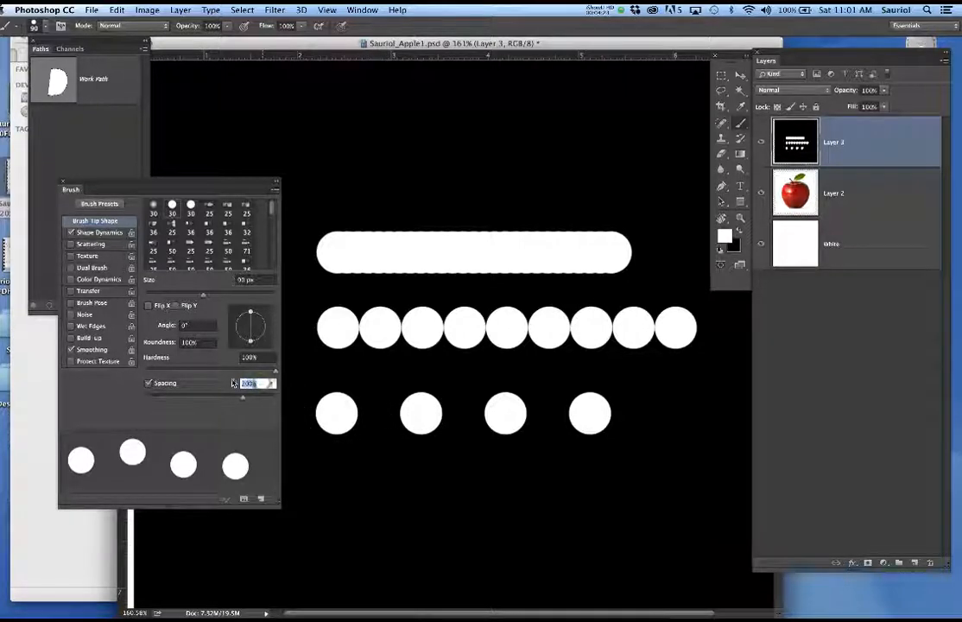
{"action": "type", "text": "25"}
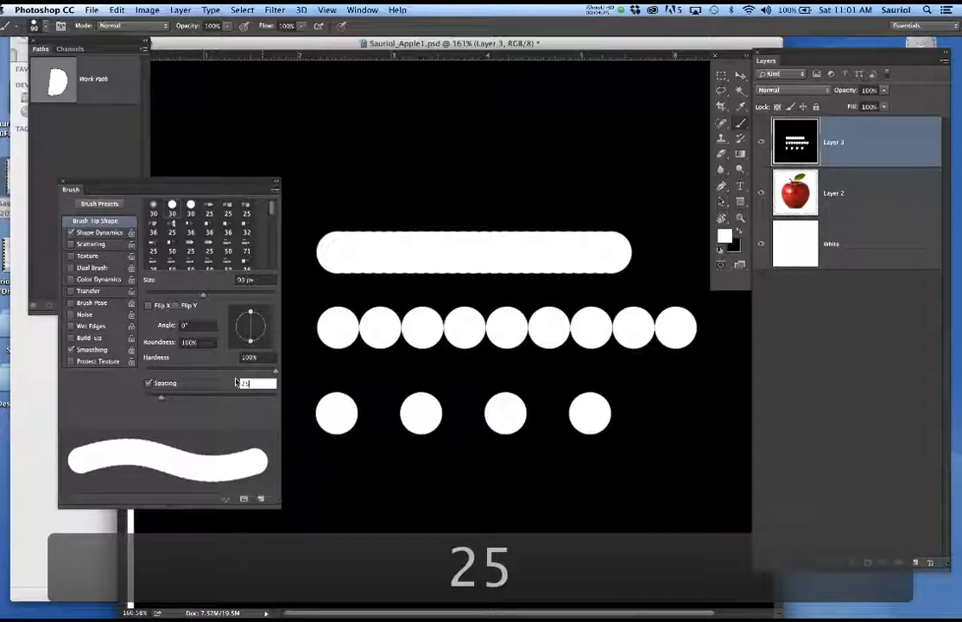
{"action": "key", "text": "Return"}
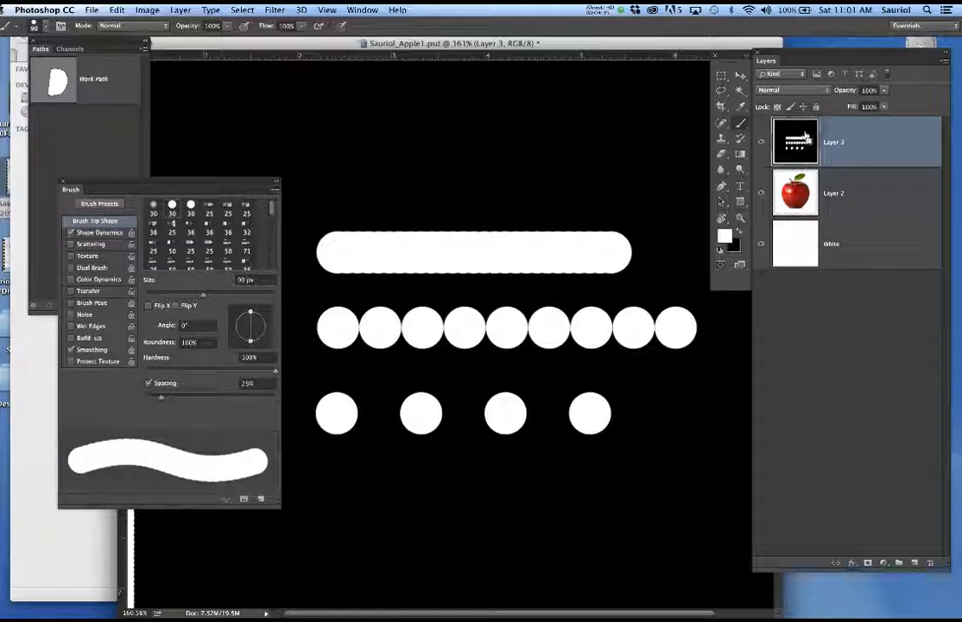
{"action": "key", "text": "super+BackSpace"}
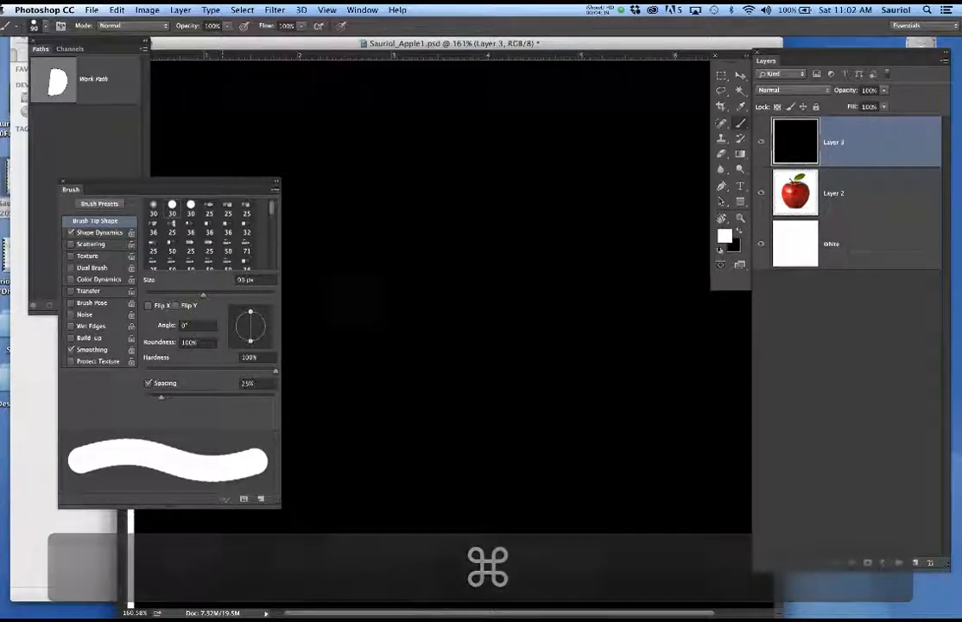
Paint a curving white stroke with the hard-edged 90 px brush across the upper part of Layer 3
{"action": "mouse_move", "coordinate": [344, 199]}
{"action": "left_mouse_down"}
{"action": "mouse_move", "coordinate": [401, 169]}
{"action": "mouse_move", "coordinate": [539, 229]}
{"action": "mouse_move", "coordinate": [551, 266]}
{"action": "mouse_move", "coordinate": [613, 303]}
{"action": "mouse_move", "coordinate": [623, 226]}
{"action": "left_mouse_up"}
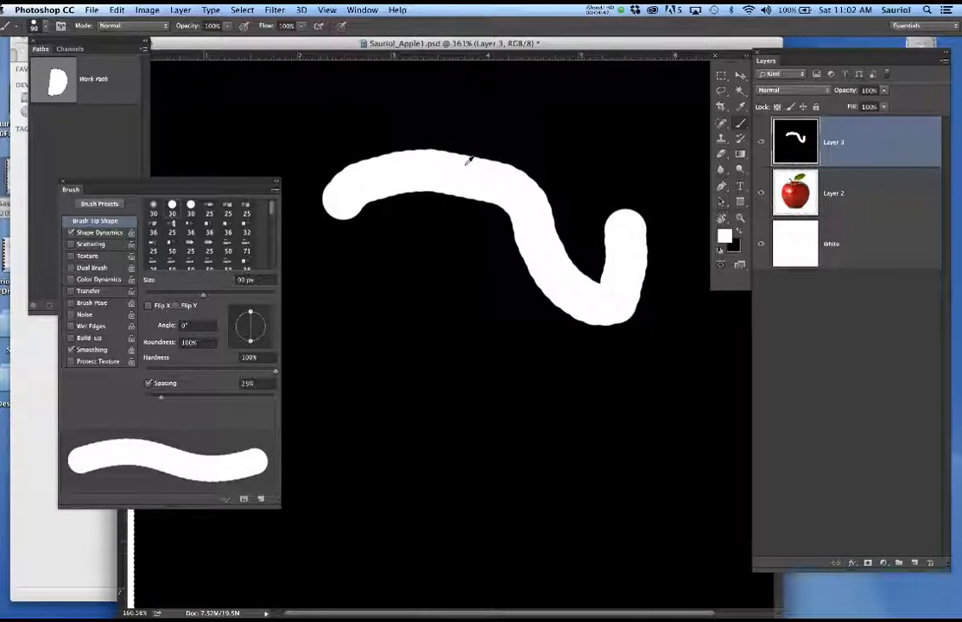
{"action": "scroll", "coordinate": [462, 156], "scroll_direction": "up", "scroll_amount": 5}
{"action": "scroll", "coordinate": [469, 158], "scroll_direction": "down", "scroll_amount": 3}
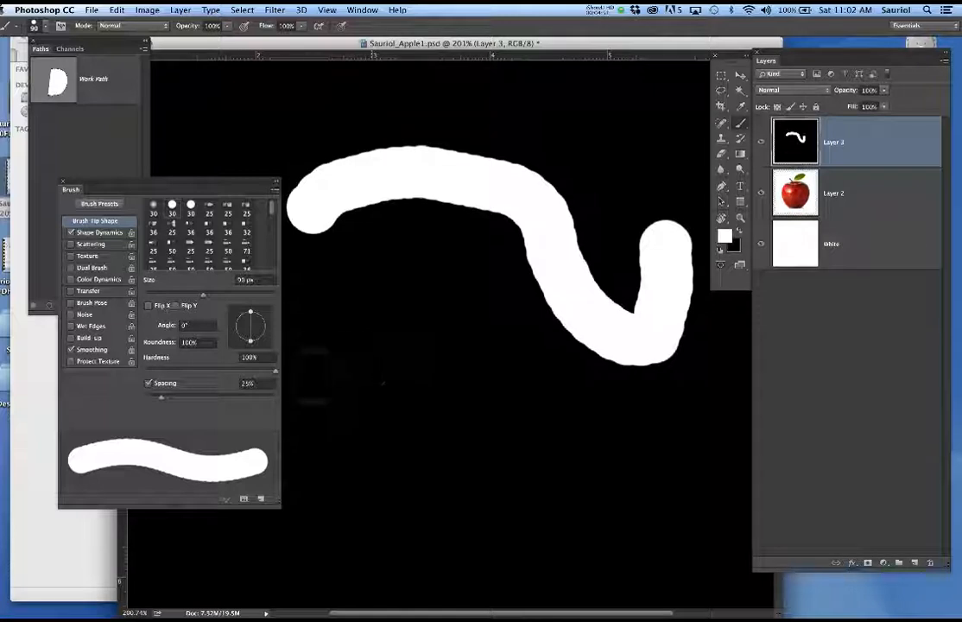
Set the brush hardness to 50% and paint an S-shaped soft-edged white stroke below the hard-edged one
{"action": "right_click", "coordinate": [385, 360]}
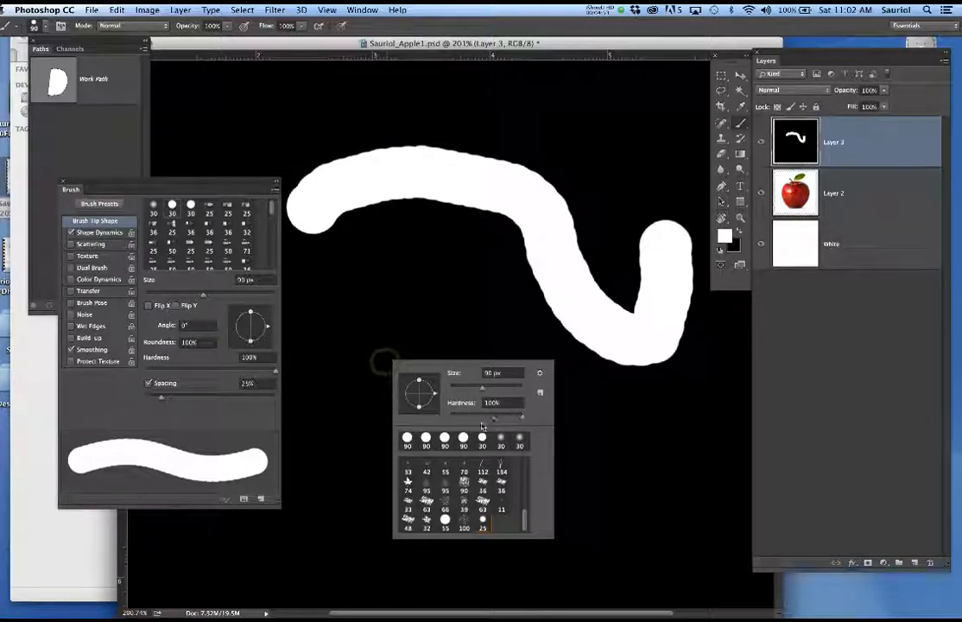
{"action": "left_click_drag", "start_coordinate": [523, 418], "coordinate": [486, 418]}
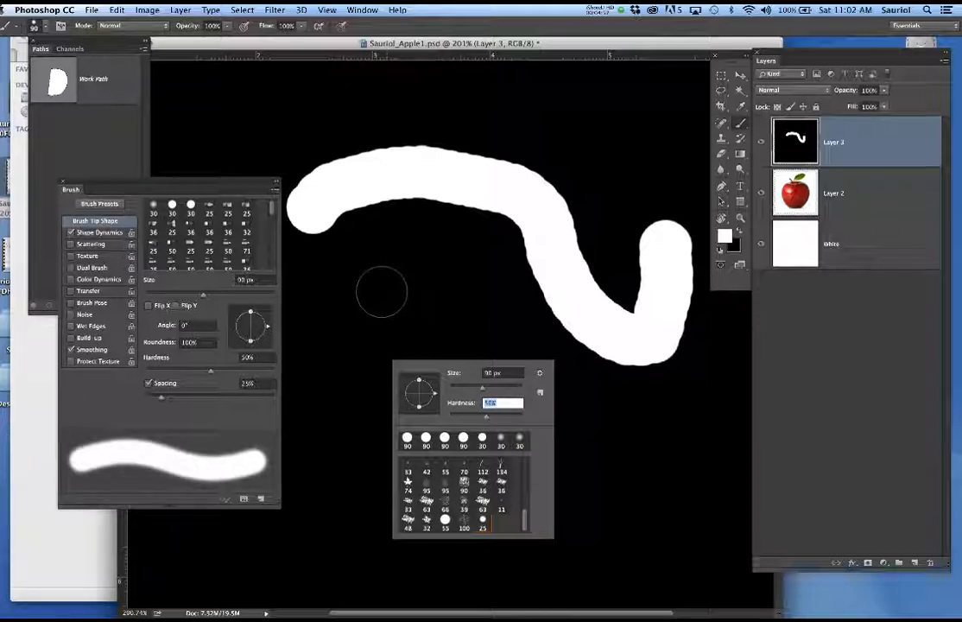
{"action": "key", "text": "Return"}
{"action": "mouse_move", "coordinate": [342, 304]}
{"action": "left_mouse_down"}
{"action": "mouse_move", "coordinate": [405, 306]}
{"action": "mouse_move", "coordinate": [437, 328]}
{"action": "mouse_move", "coordinate": [489, 401]}
{"action": "mouse_move", "coordinate": [533, 440]}
{"action": "mouse_move", "coordinate": [599, 442]}
{"action": "mouse_move", "coordinate": [681, 411]}
{"action": "left_mouse_up"}
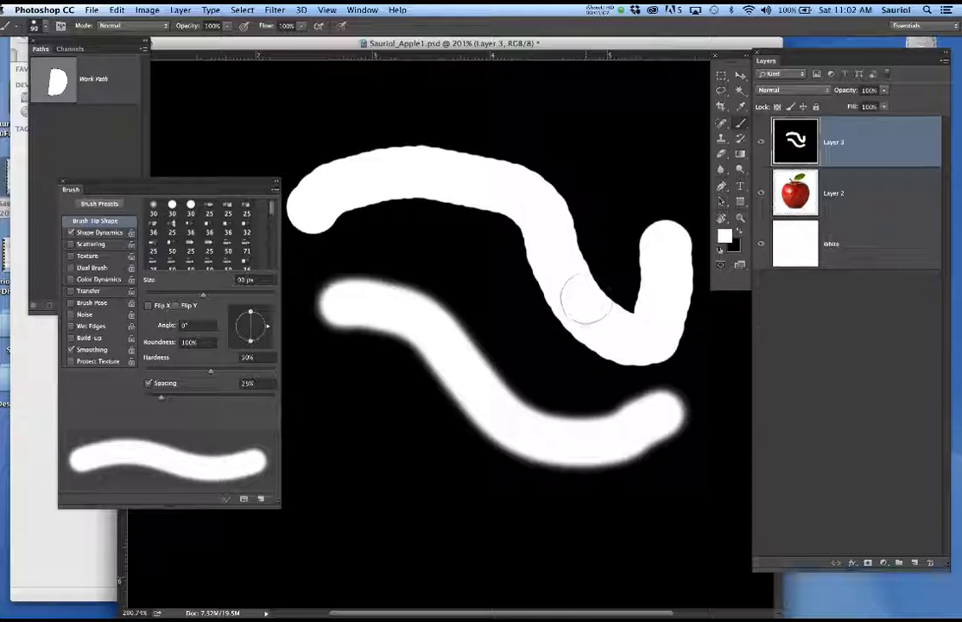
Paint a curved row of seven soft white dots at 100% brush spacing below the strokes, and clear Layer 3 by filling it with black
{"action": "left_click", "coordinate": [262, 383]}
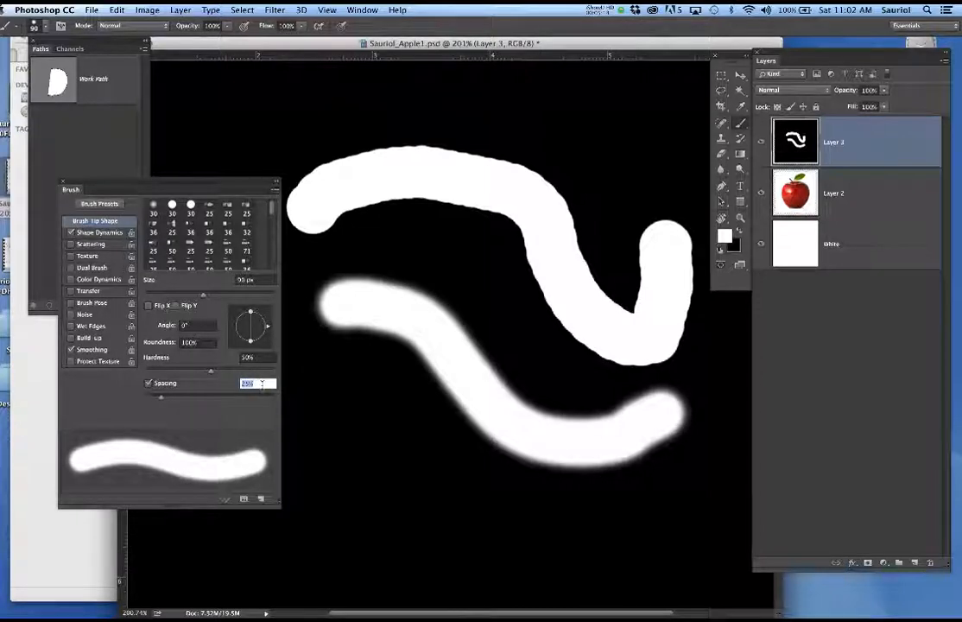
{"action": "type", "text": "100"}
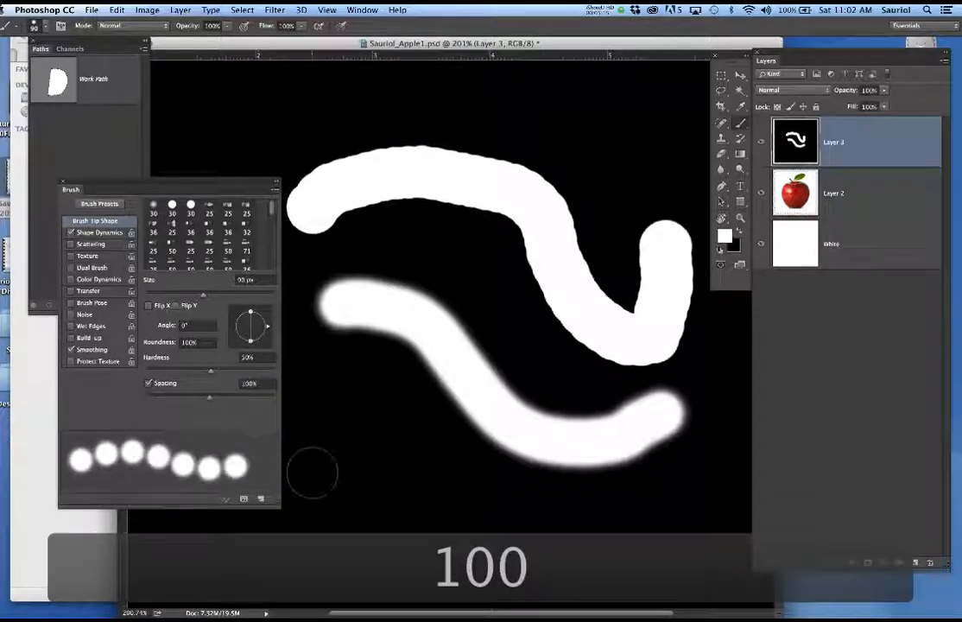
{"action": "mouse_move", "coordinate": [326, 449]}
{"action": "left_mouse_down"}
{"action": "mouse_move", "coordinate": [387, 473]}
{"action": "mouse_move", "coordinate": [391, 486]}
{"action": "mouse_move", "coordinate": [439, 499]}
{"action": "mouse_move", "coordinate": [461, 528]}
{"action": "mouse_move", "coordinate": [590, 517]}
{"action": "mouse_move", "coordinate": [653, 489]}
{"action": "left_mouse_up"}
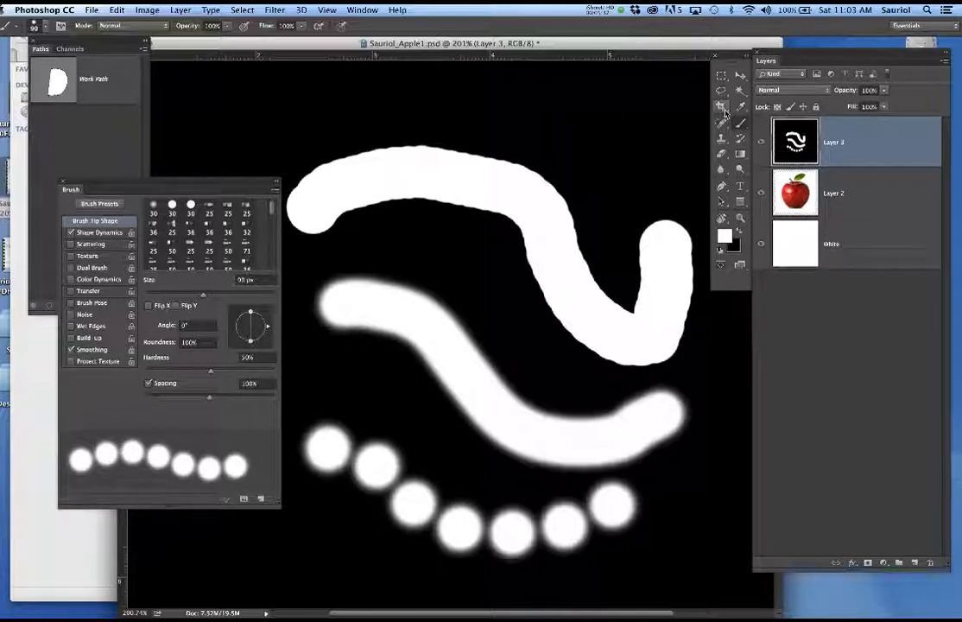
{"action": "key", "text": "super+BackSpace"}
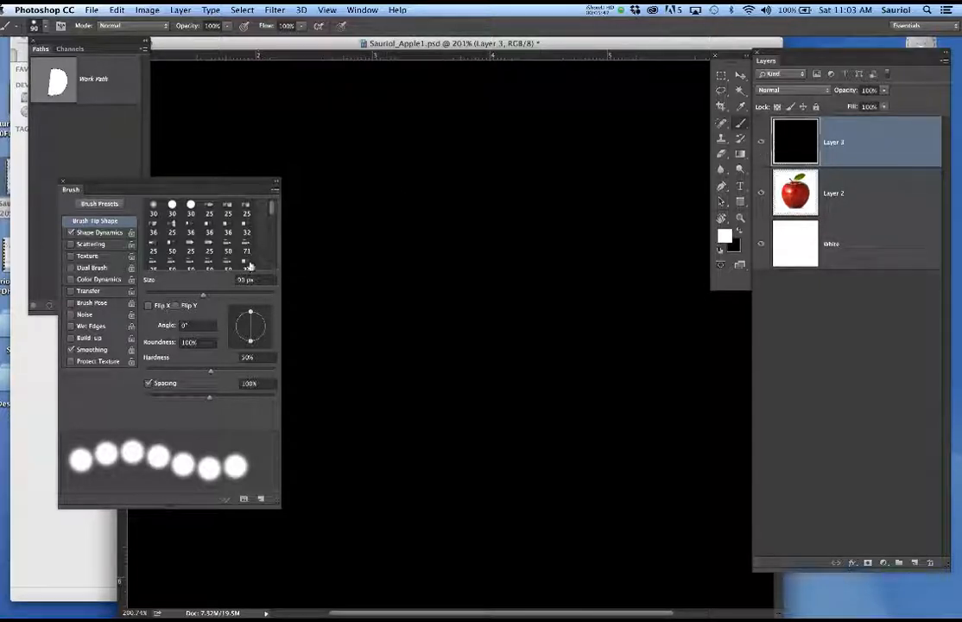
Clear the brush controls and paint a white zigzag stroke with the soft round 30 px brush tip
{"action": "left_click_drag", "start_coordinate": [228, 190], "coordinate": [234, 177]}
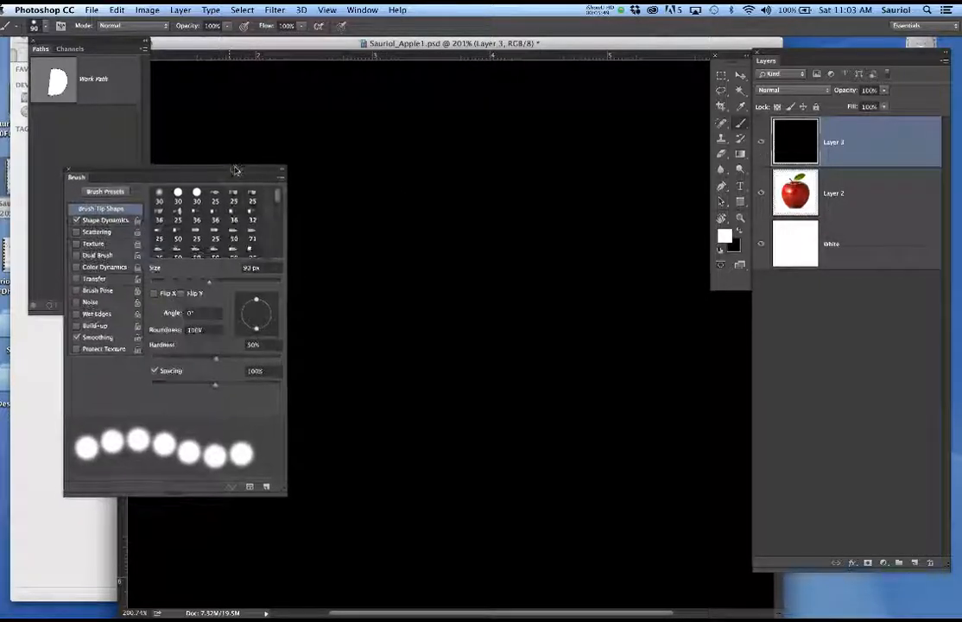
{"action": "left_click", "coordinate": [281, 179]}
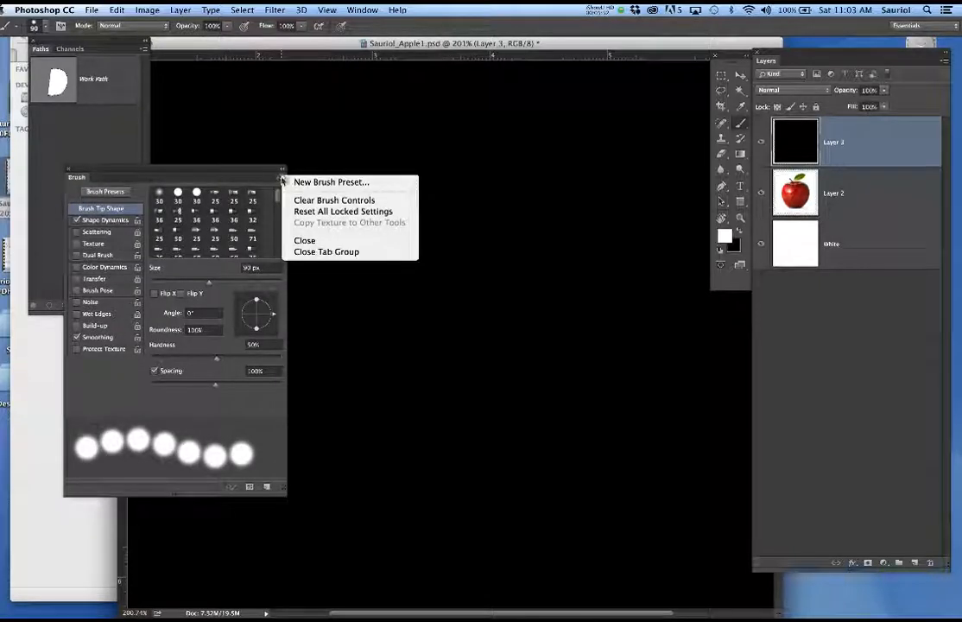
{"action": "left_click", "coordinate": [312, 200]}
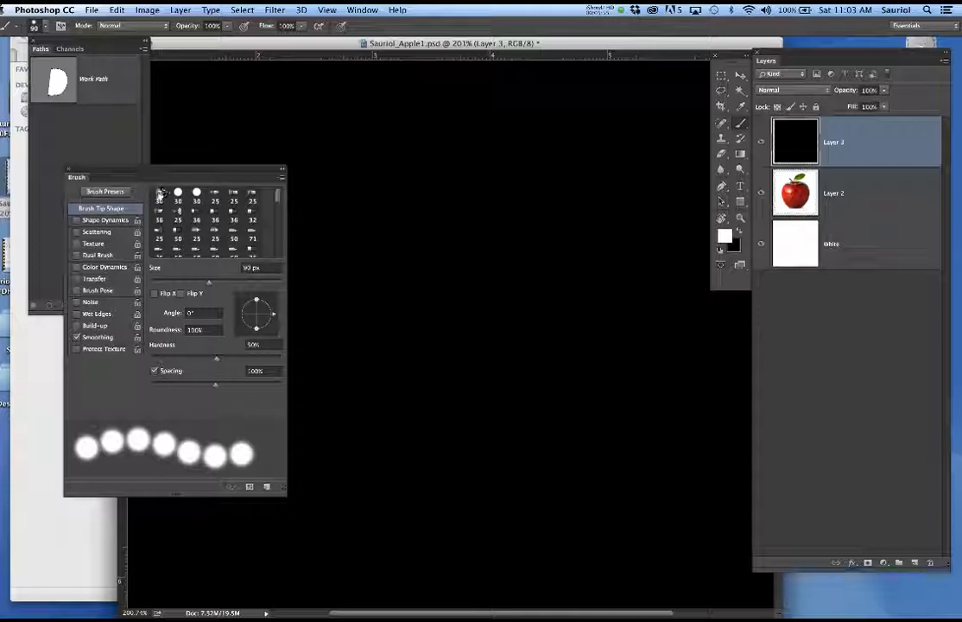
{"action": "left_click", "coordinate": [158, 195]}
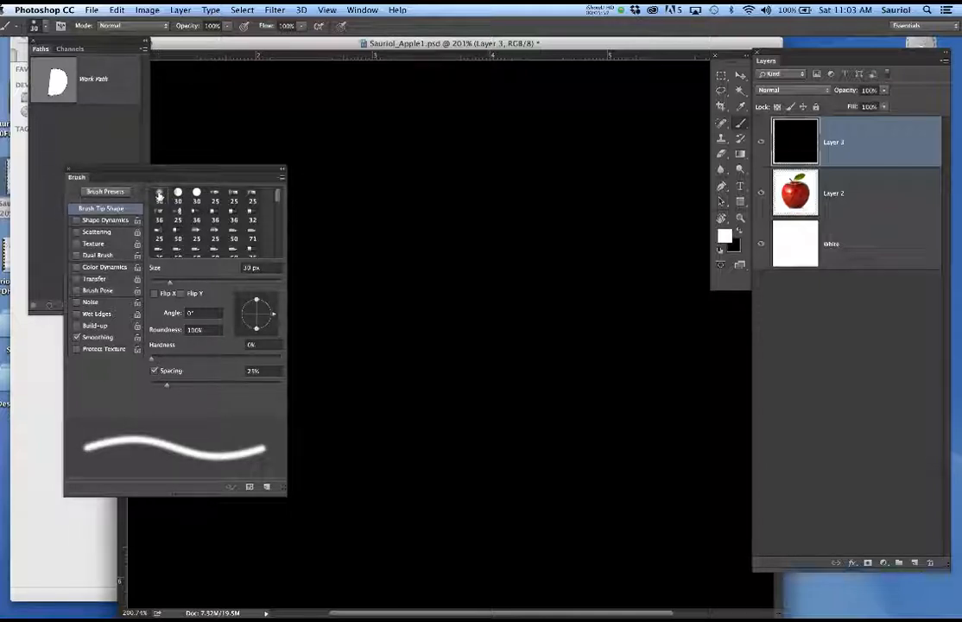
{"action": "mouse_move", "coordinate": [354, 163]}
{"action": "left_mouse_down"}
{"action": "mouse_move", "coordinate": [397, 163]}
{"action": "mouse_move", "coordinate": [521, 224]}
{"action": "mouse_move", "coordinate": [482, 286]}
{"action": "mouse_move", "coordinate": [548, 336]}
{"action": "left_mouse_up"}
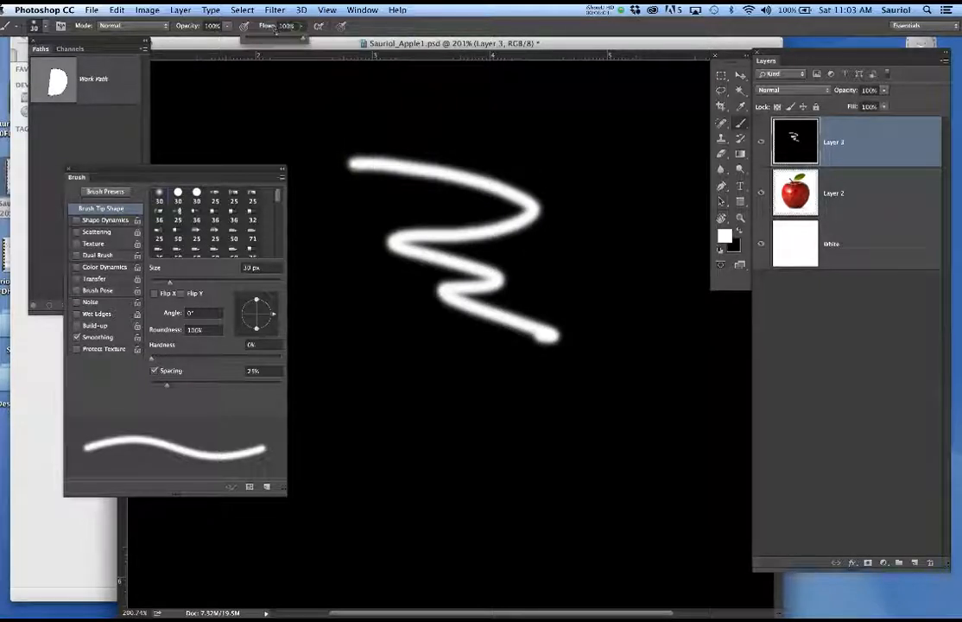
Set the brush flow to 20% and the foreground color to red (ed0808)
{"action": "left_click", "coordinate": [287, 26]}
{"action": "type", "text": "25"}
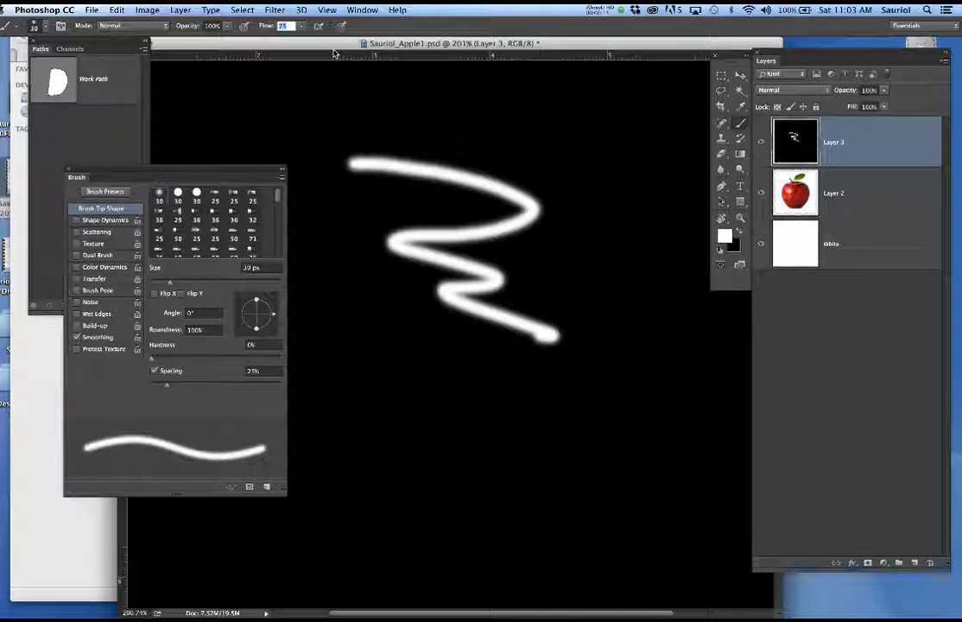
{"action": "type", "text": "20"}
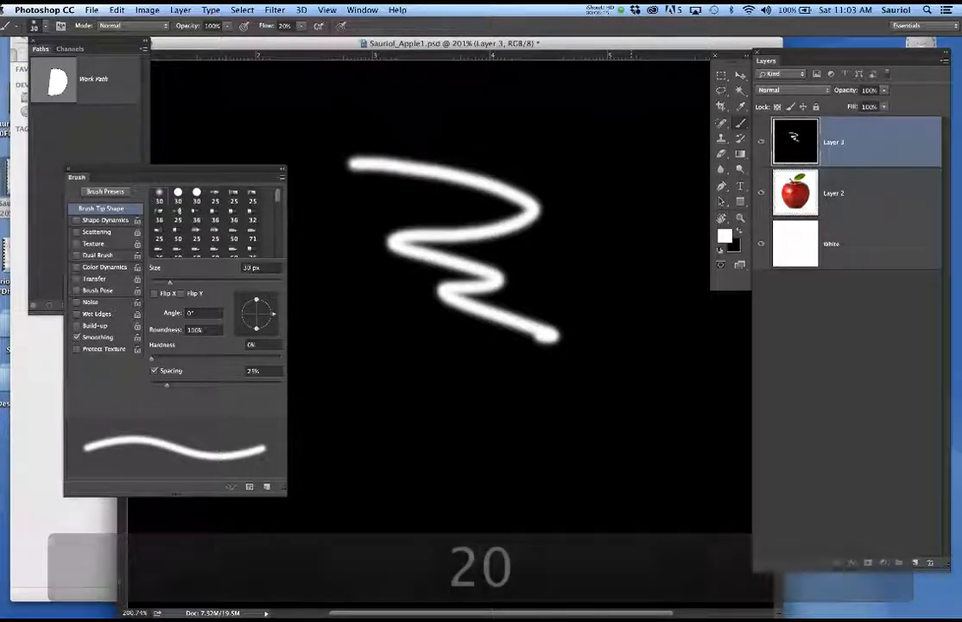
{"action": "left_click", "coordinate": [726, 234]}
{"action": "left_click", "coordinate": [279, 204]}
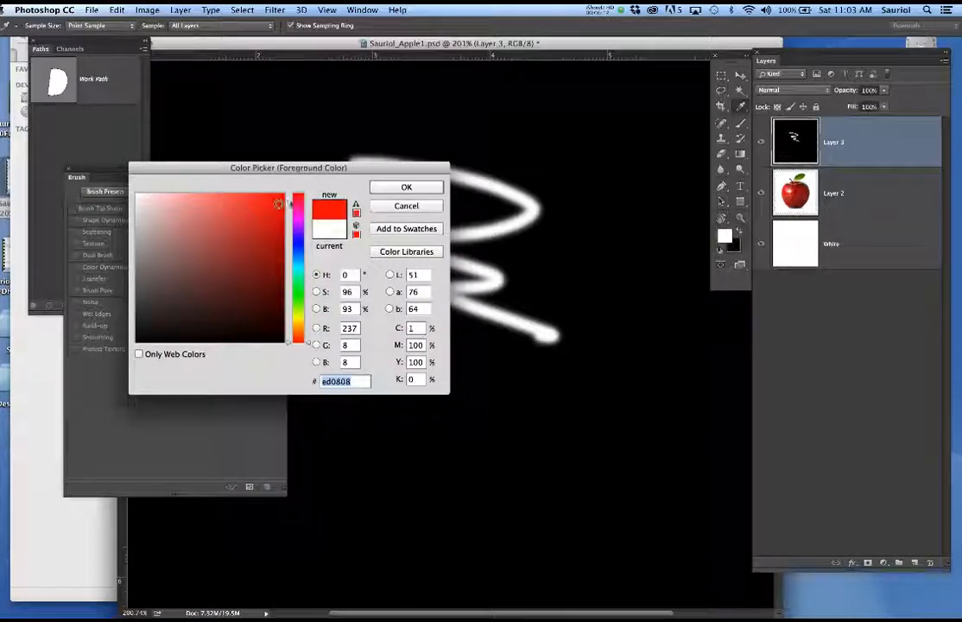
{"action": "left_click", "coordinate": [406, 187]}
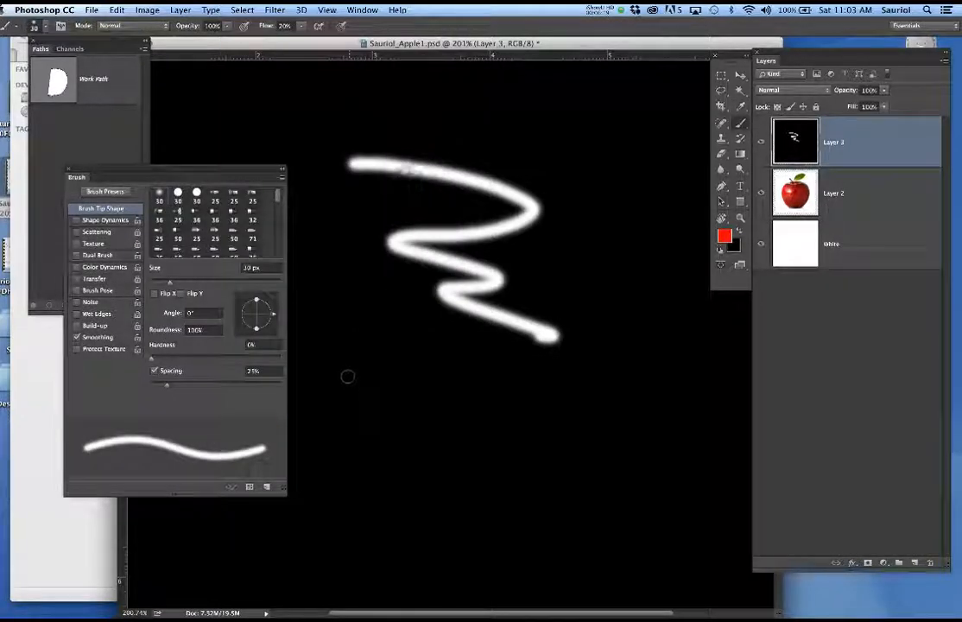
Enlarge the brush to 60 px and build up a horizontal red stroke below the white zigzag by painting back and forth
{"action": "key", "text": "bracketright"}
{"action": "key", "text": "bracketright"}
{"action": "key", "text": "bracketright"}
{"action": "key", "text": "bracketright"}
{"action": "key", "text": "bracketright"}
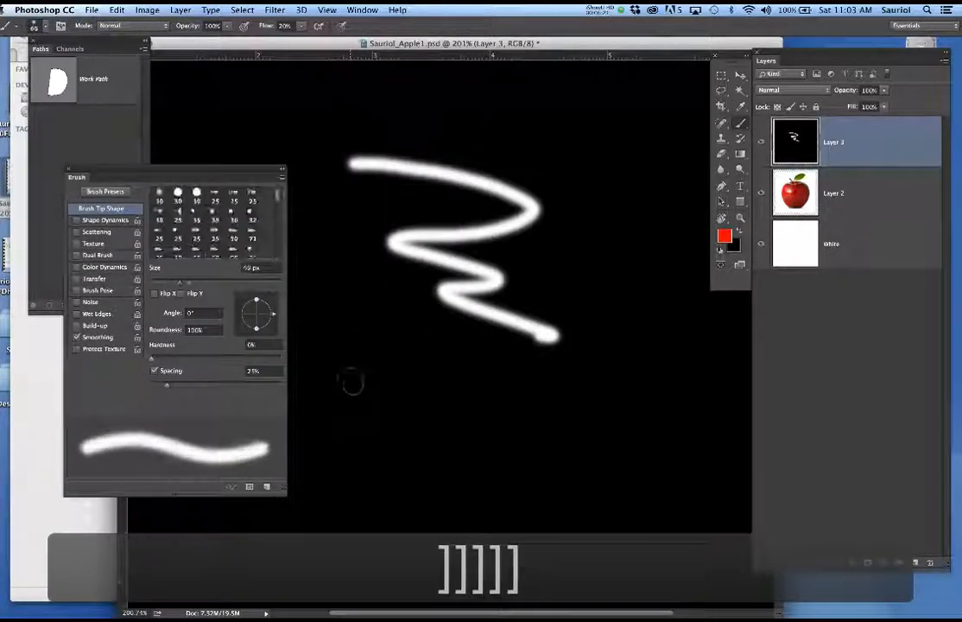
{"action": "left_click", "coordinate": [349, 383]}
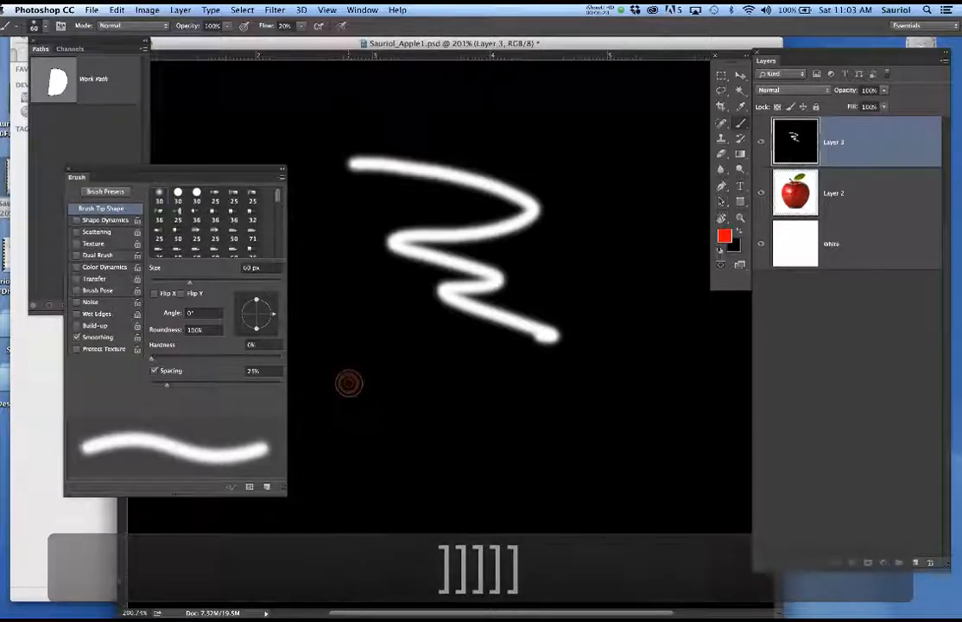
{"action": "left_click_drag", "start_coordinate": [349, 383], "coordinate": [652, 381]}
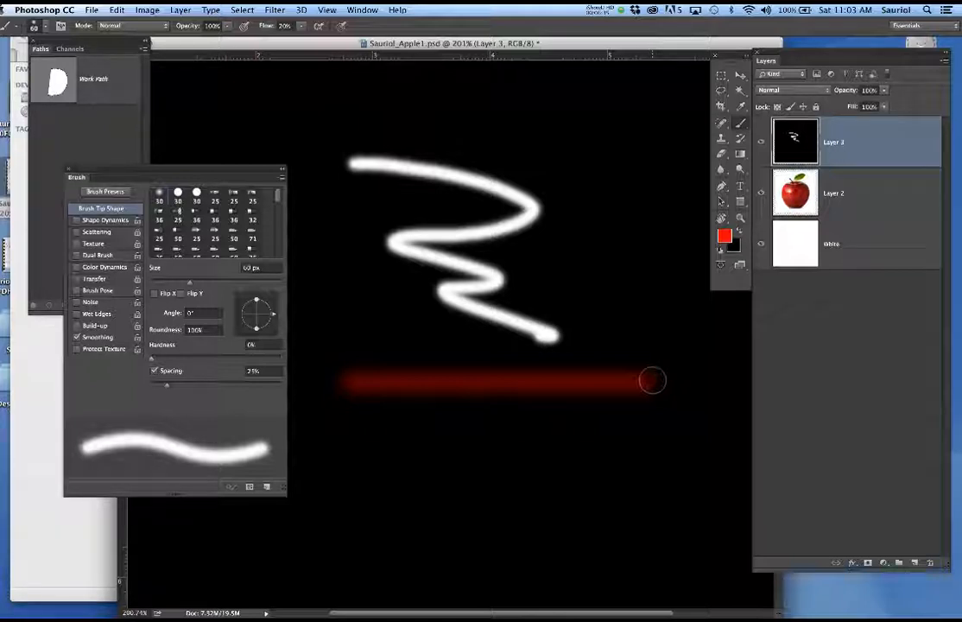
{"action": "mouse_move", "coordinate": [652, 381]}
{"action": "left_mouse_down"}
{"action": "mouse_move", "coordinate": [304, 382]}
{"action": "mouse_move", "coordinate": [256, 372]}
{"action": "left_mouse_up"}
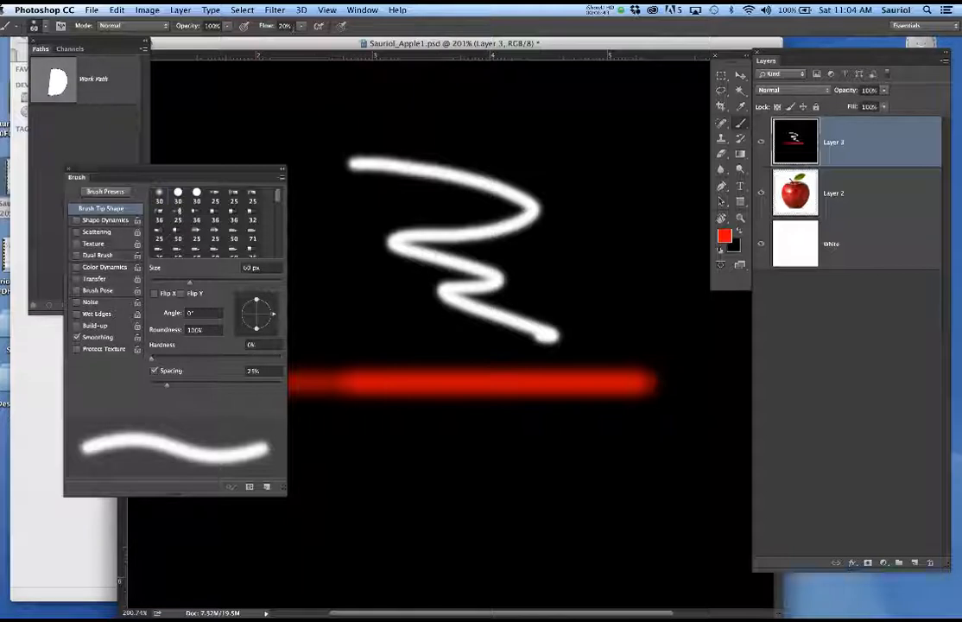
Build up a second horizontal red stroke at 10% flow below the first, and clear Layer 3 by filling it with black
{"action": "left_click", "coordinate": [281, 27]}
{"action": "type", "text": "10"}
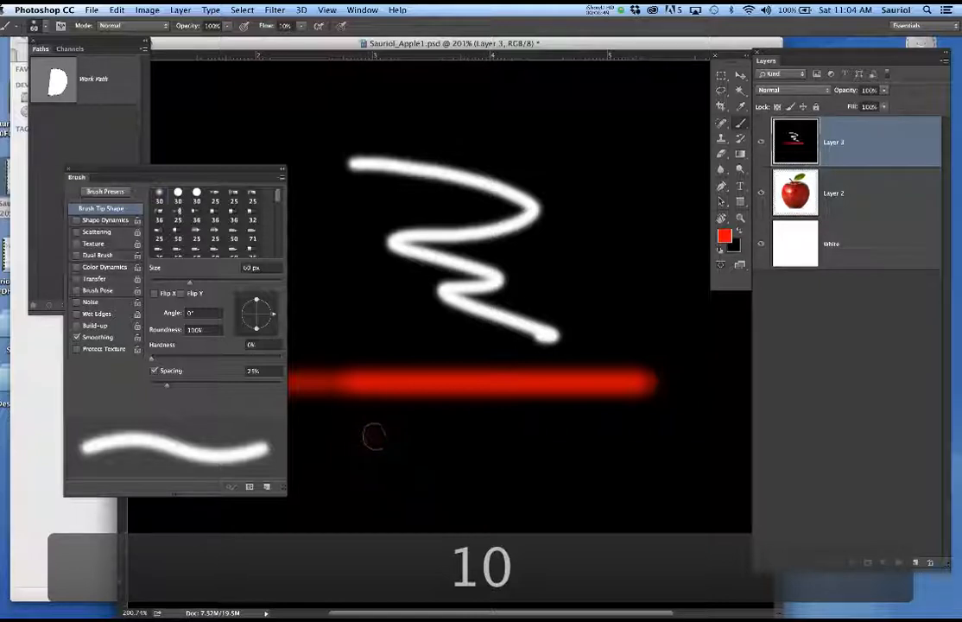
{"action": "mouse_move", "coordinate": [368, 438]}
{"action": "left_mouse_down"}
{"action": "mouse_move", "coordinate": [620, 439]}
{"action": "mouse_move", "coordinate": [648, 451]}
{"action": "mouse_move", "coordinate": [419, 432]}
{"action": "mouse_move", "coordinate": [369, 438]}
{"action": "mouse_move", "coordinate": [644, 437]}
{"action": "mouse_move", "coordinate": [371, 438]}
{"action": "mouse_move", "coordinate": [654, 451]}
{"action": "left_mouse_up"}
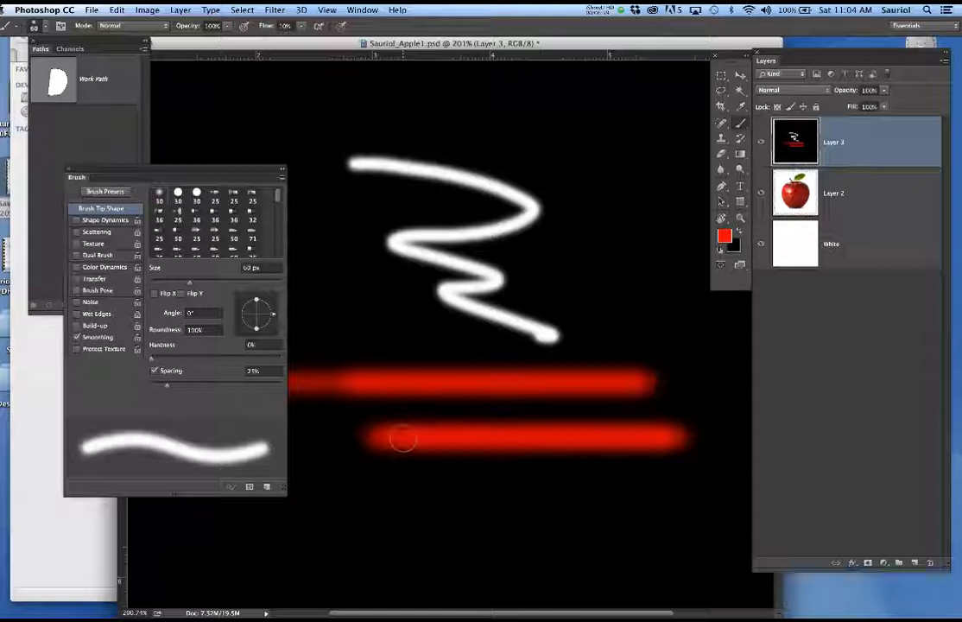
{"action": "key", "text": "super+BackSpace"}
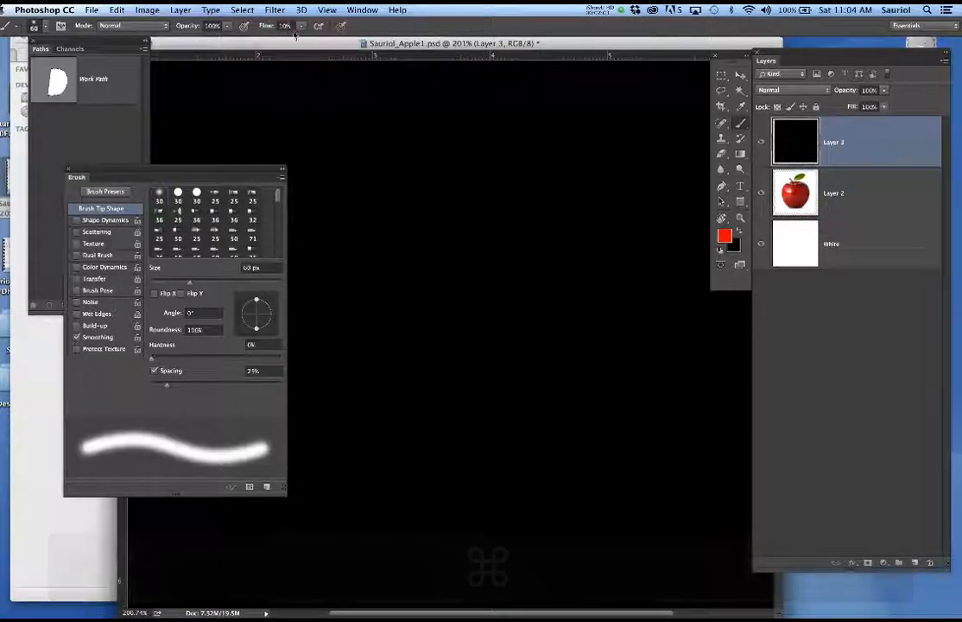
Paint a hooked red stroke at 100% flow, and a horizontal red stroke below it at 50% opacity
{"action": "type", "text": "100"}
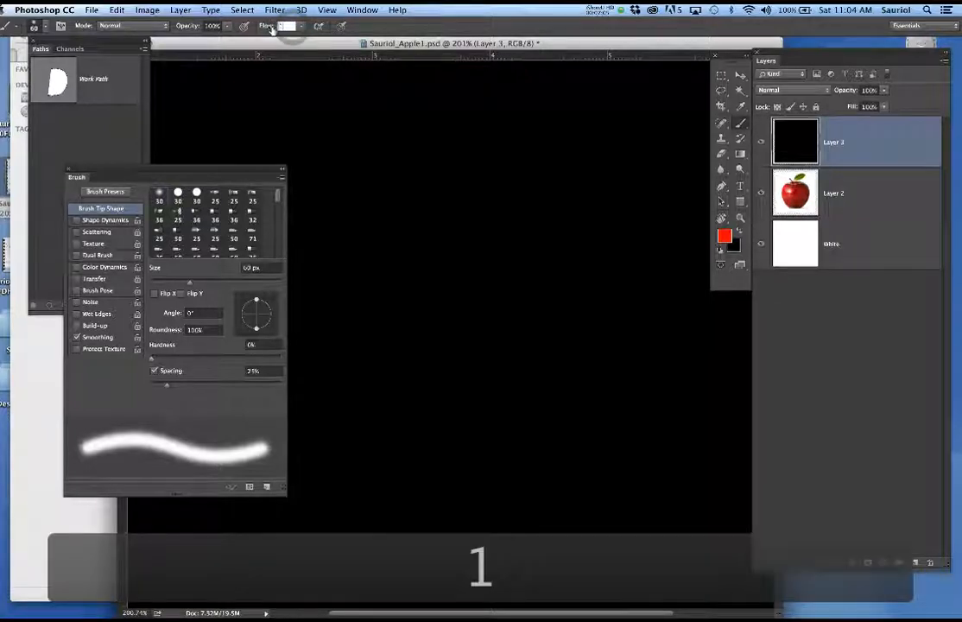
{"action": "mouse_move", "coordinate": [370, 140]}
{"action": "left_mouse_down"}
{"action": "mouse_move", "coordinate": [542, 227]}
{"action": "mouse_move", "coordinate": [547, 171]}
{"action": "left_mouse_up"}
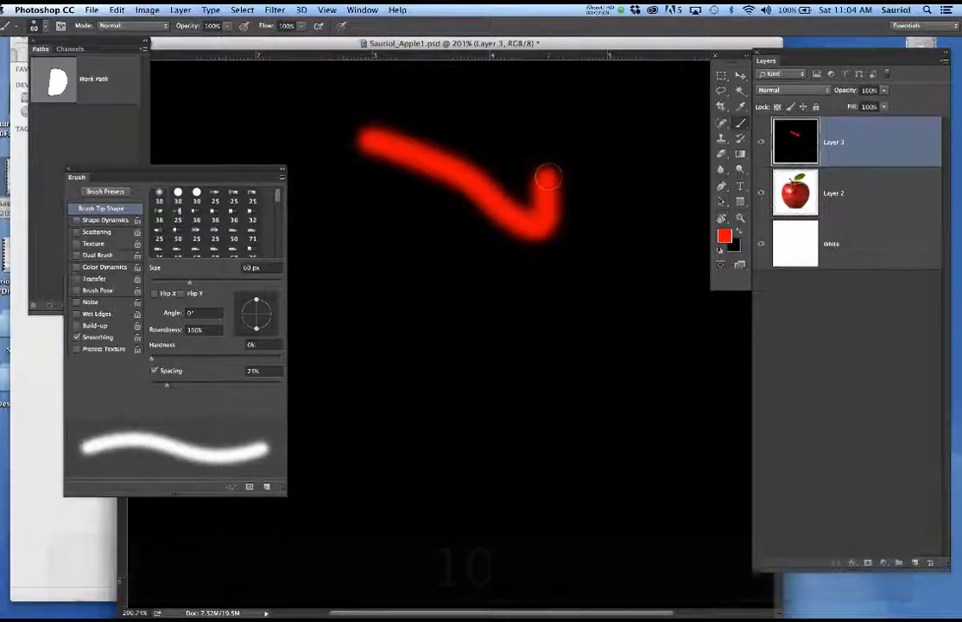
{"action": "left_click_drag", "start_coordinate": [221, 26], "coordinate": [203, 27]}
{"action": "type", "text": "50"}
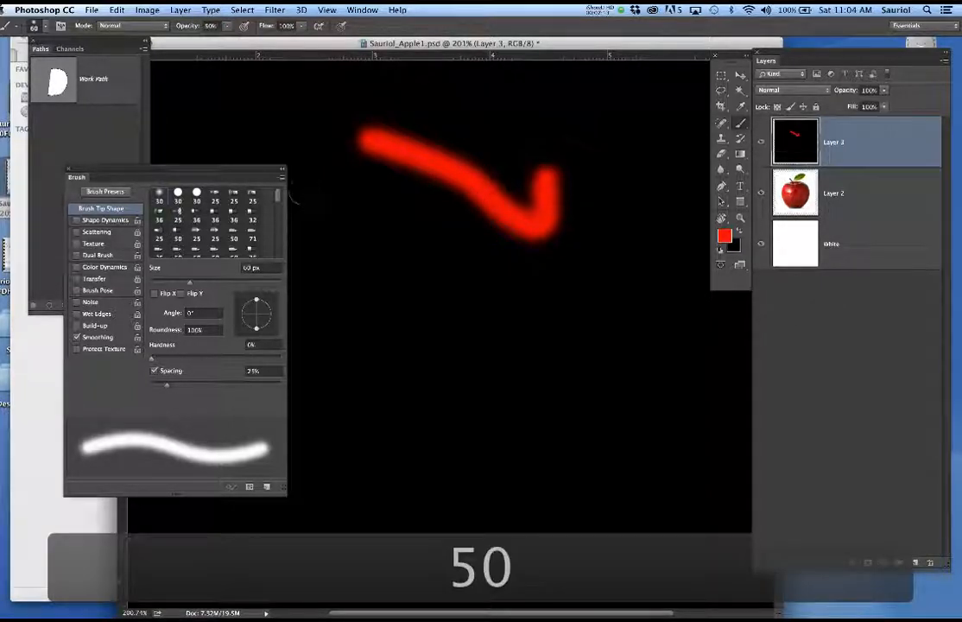
{"action": "left_click_drag", "start_coordinate": [354, 328], "coordinate": [634, 332]}
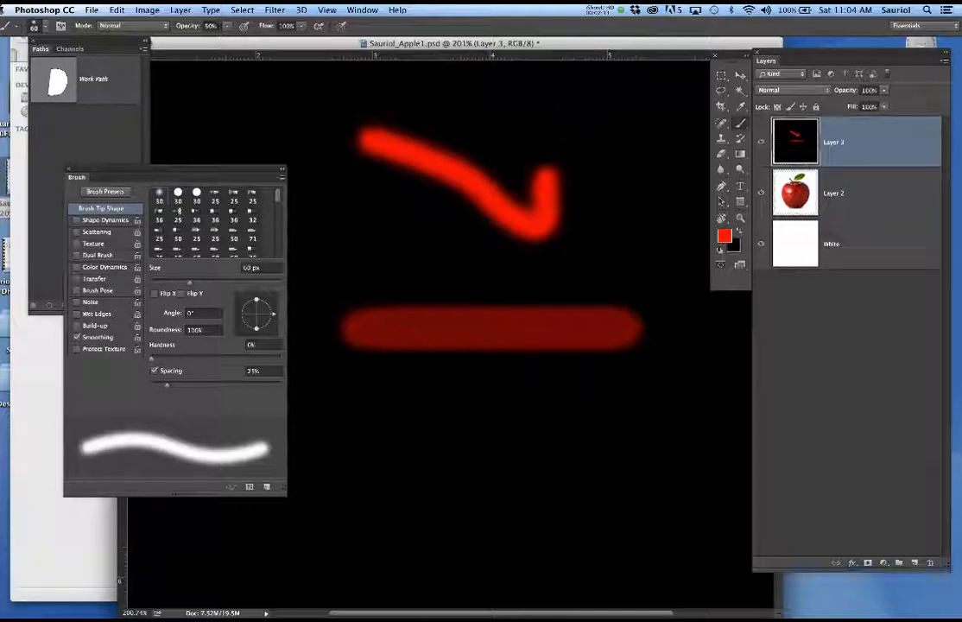
Set the brush opacity to 100% and the flow to 8%
{"action": "left_click", "coordinate": [212, 26]}
{"action": "type", "text": "100"}
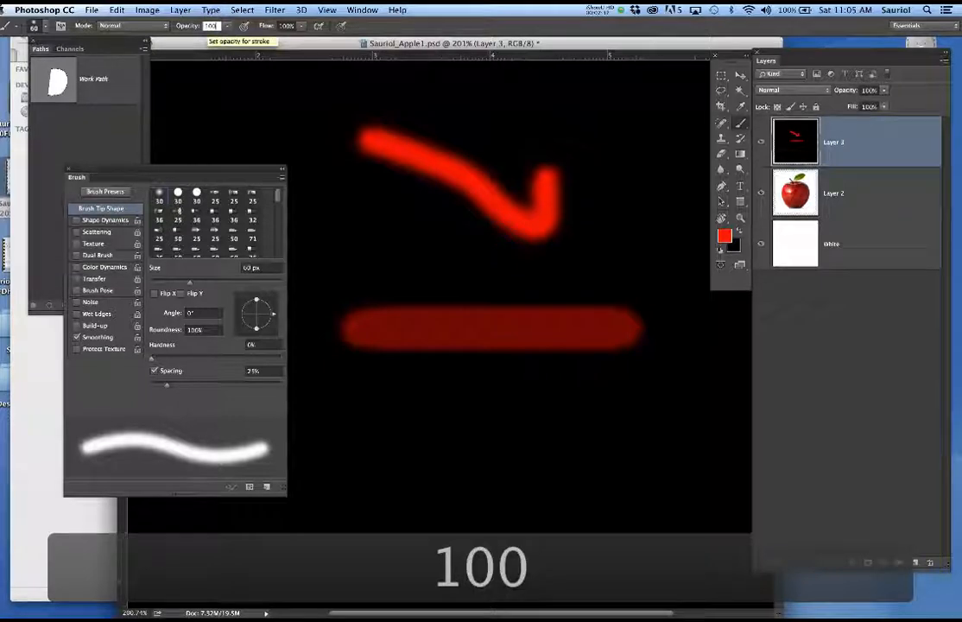
{"action": "key", "text": "Return"}
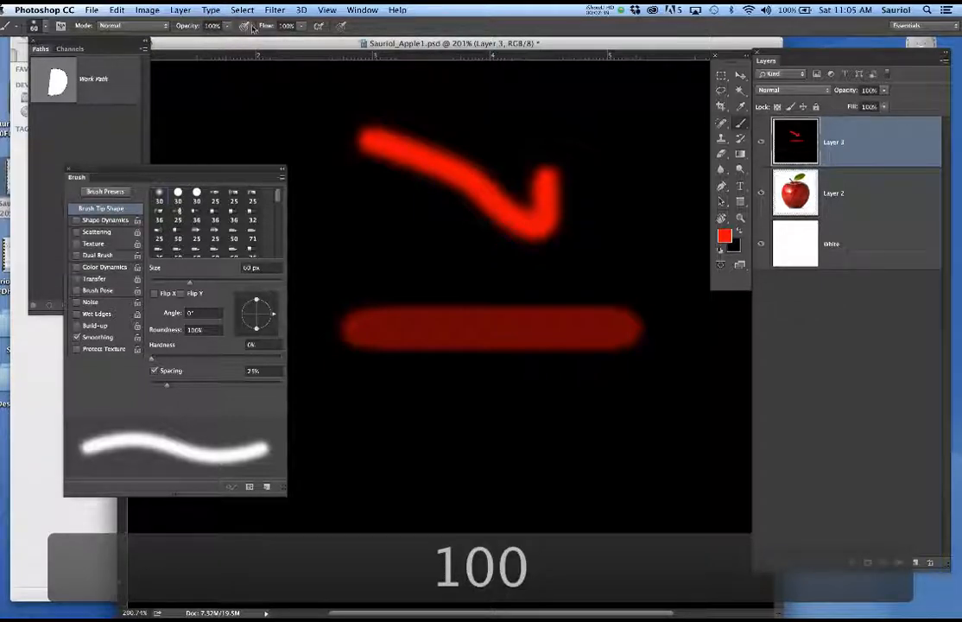
{"action": "double_click", "coordinate": [287, 25]}
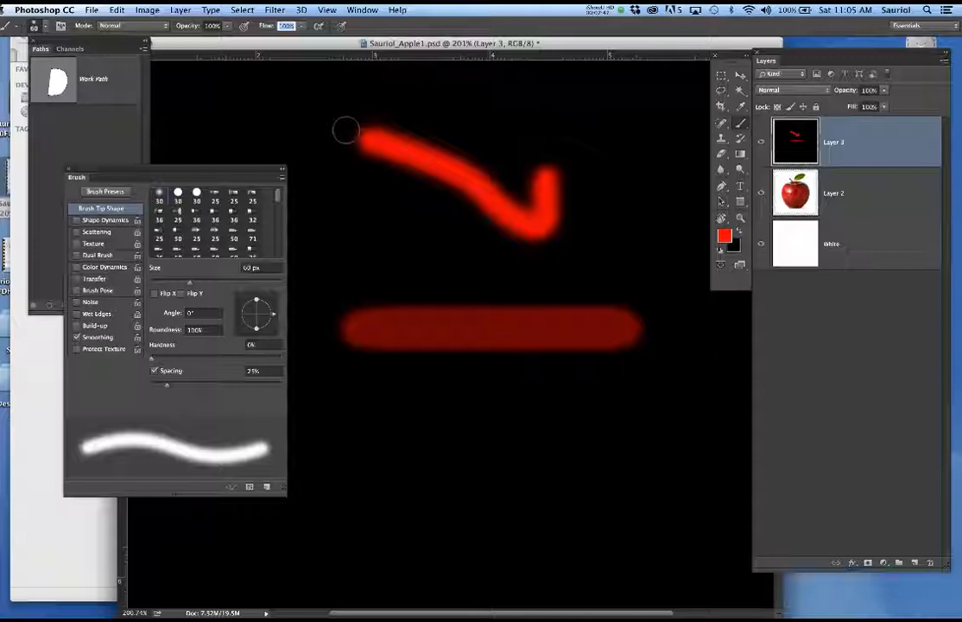
{"action": "type", "text": "8"}
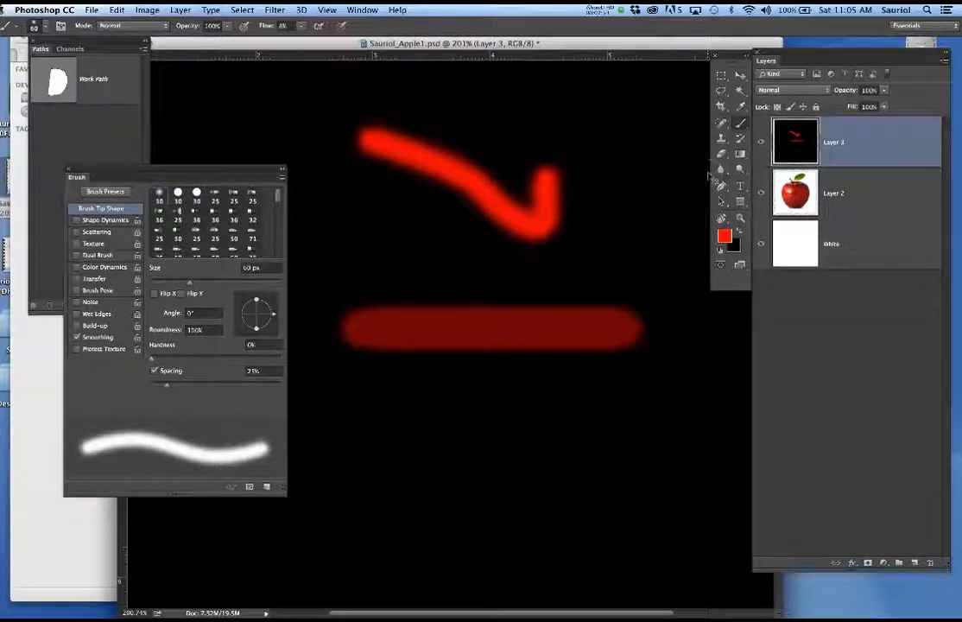
Fill Layer 3 with the black background color, and hide Layer 3 and the apple's Layer 2
{"action": "key", "text": "super+BackSpace"}
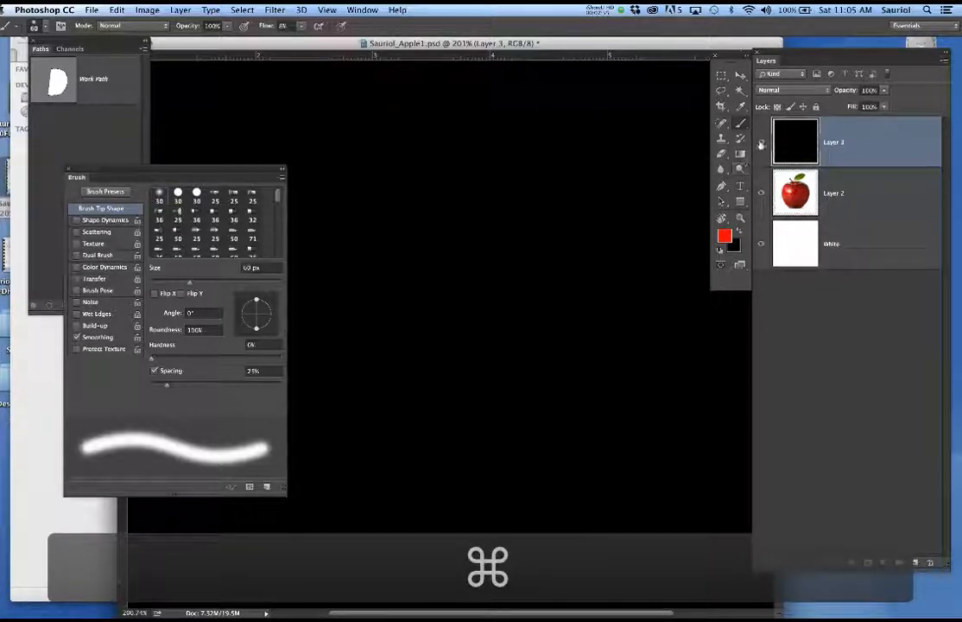
{"action": "left_click", "coordinate": [761, 143]}
{"action": "left_click", "coordinate": [762, 195]}
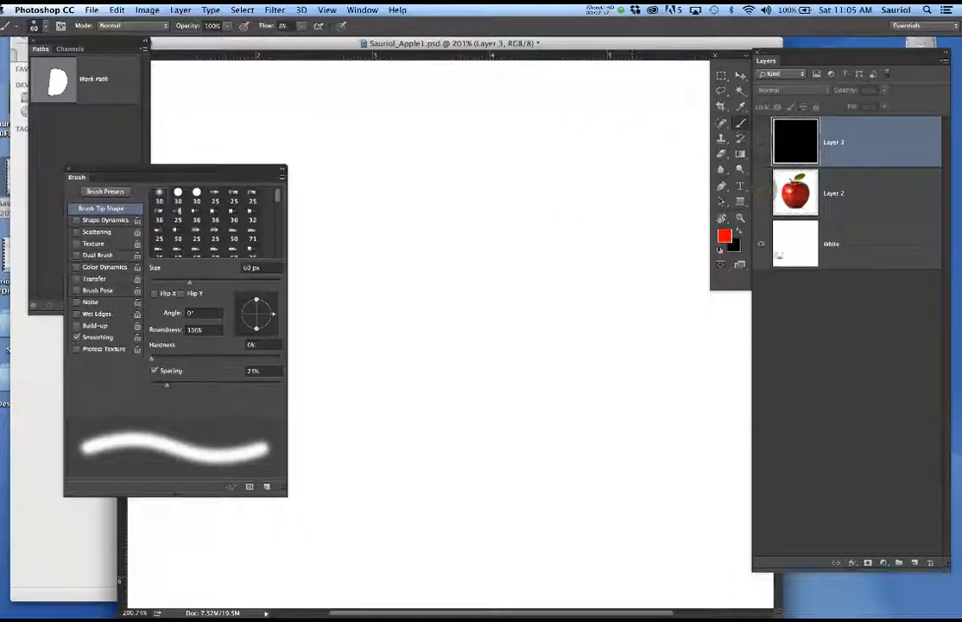
Create a new layer above the White layer, and paint a soft winding red stroke, building up its middle with repeated passes
{"action": "left_click", "coordinate": [877, 252]}
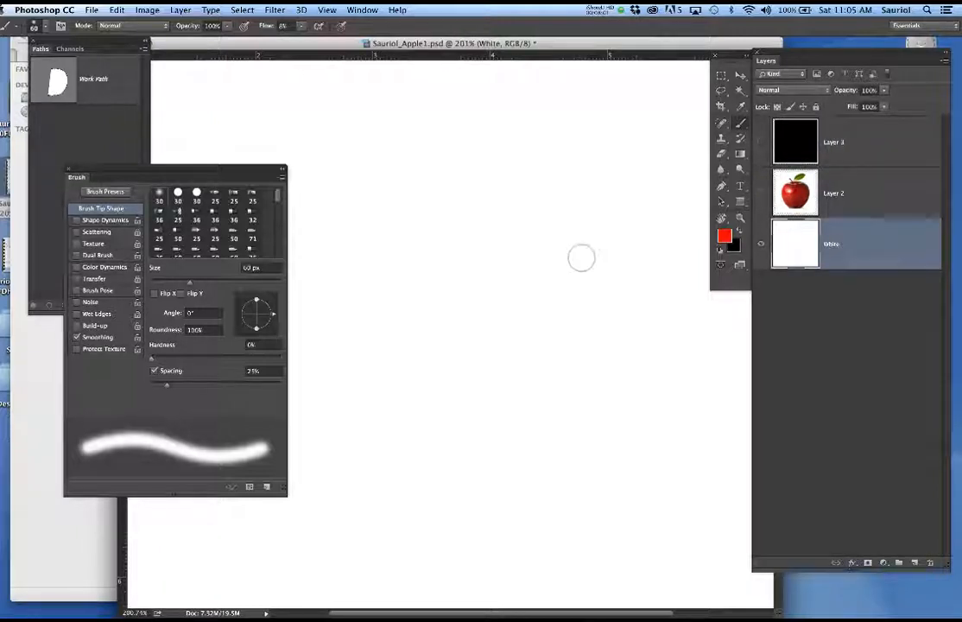
{"action": "left_click", "coordinate": [915, 562]}
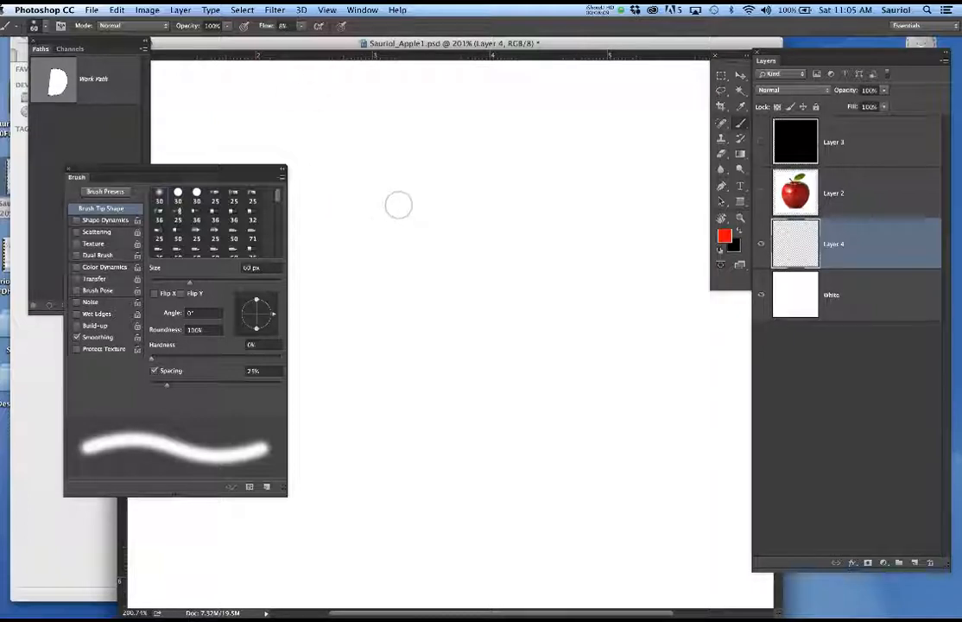
{"action": "mouse_move", "coordinate": [368, 185]}
{"action": "left_mouse_down"}
{"action": "mouse_move", "coordinate": [437, 210]}
{"action": "mouse_move", "coordinate": [503, 272]}
{"action": "mouse_move", "coordinate": [500, 321]}
{"action": "mouse_move", "coordinate": [459, 363]}
{"action": "mouse_move", "coordinate": [472, 384]}
{"action": "mouse_move", "coordinate": [535, 405]}
{"action": "mouse_move", "coordinate": [571, 396]}
{"action": "mouse_move", "coordinate": [649, 355]}
{"action": "mouse_move", "coordinate": [669, 322]}
{"action": "left_mouse_up"}
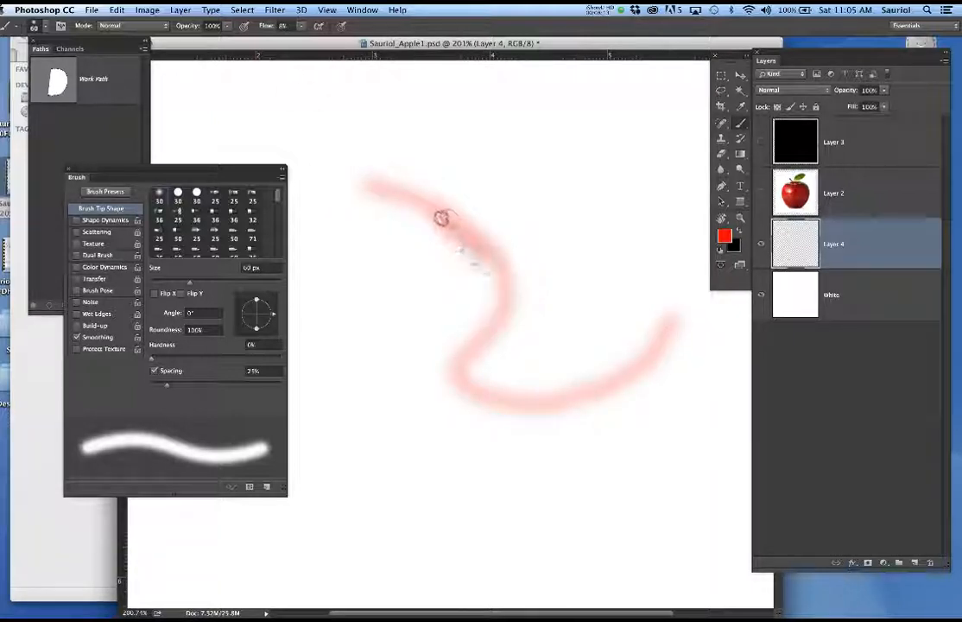
{"action": "mouse_move", "coordinate": [441, 218]}
{"action": "left_mouse_down"}
{"action": "mouse_move", "coordinate": [473, 382]}
{"action": "mouse_move", "coordinate": [561, 402]}
{"action": "mouse_move", "coordinate": [592, 388]}
{"action": "left_mouse_up"}
{"action": "mouse_move", "coordinate": [479, 249]}
{"action": "left_mouse_down"}
{"action": "mouse_move", "coordinate": [463, 354]}
{"action": "mouse_move", "coordinate": [503, 386]}
{"action": "mouse_move", "coordinate": [544, 399]}
{"action": "left_mouse_up"}
{"action": "mouse_move", "coordinate": [480, 248]}
{"action": "left_mouse_down"}
{"action": "mouse_move", "coordinate": [490, 300]}
{"action": "mouse_move", "coordinate": [474, 345]}
{"action": "mouse_move", "coordinate": [488, 378]}
{"action": "left_mouse_up"}
{"action": "mouse_move", "coordinate": [491, 289]}
{"action": "left_mouse_down"}
{"action": "mouse_move", "coordinate": [458, 350]}
{"action": "mouse_move", "coordinate": [505, 383]}
{"action": "left_mouse_up"}
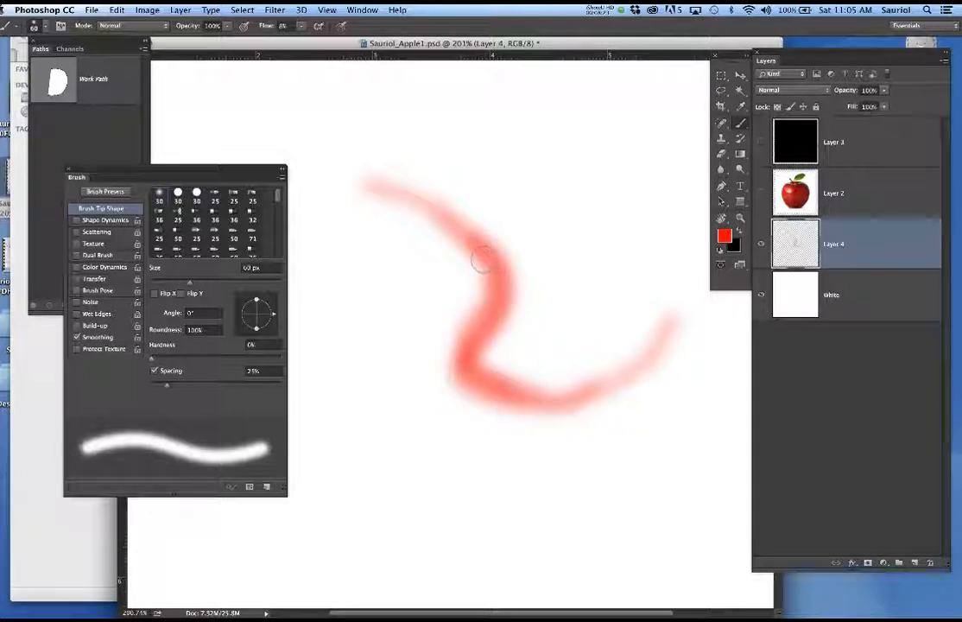
{"action": "left_click", "coordinate": [424, 204]}
Set the brush hardness to 51%, and paint a long looping red stroke across Layer 4
{"action": "right_click", "coordinate": [481, 136]}
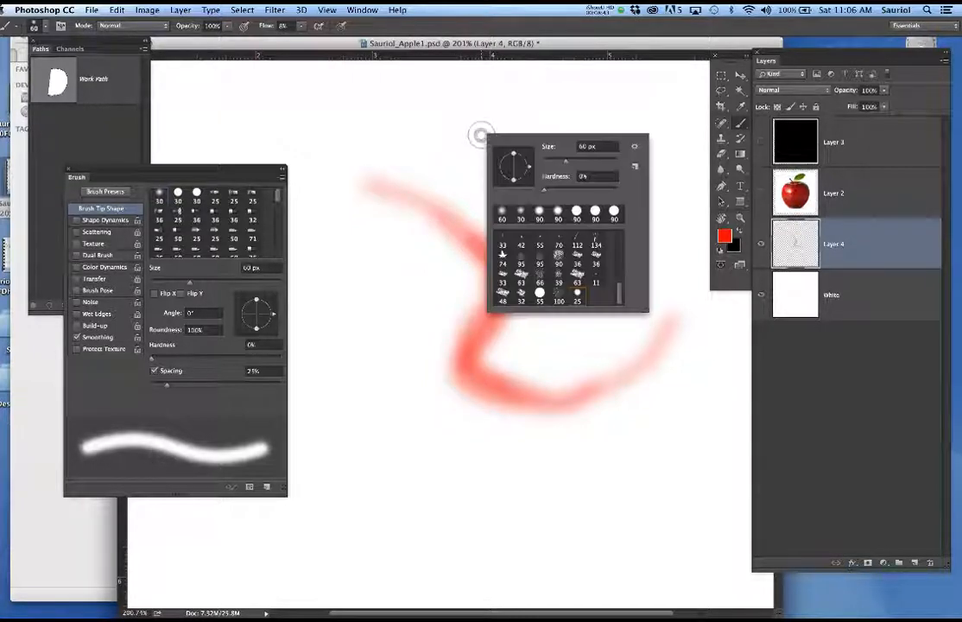
{"action": "left_click_drag", "start_coordinate": [544, 188], "coordinate": [582, 194]}
{"action": "key", "text": "Return"}
{"action": "mouse_move", "coordinate": [385, 138]}
{"action": "left_mouse_down"}
{"action": "mouse_move", "coordinate": [573, 173]}
{"action": "mouse_move", "coordinate": [418, 276]}
{"action": "mouse_move", "coordinate": [443, 325]}
{"action": "mouse_move", "coordinate": [400, 562]}
{"action": "mouse_move", "coordinate": [581, 575]}
{"action": "mouse_move", "coordinate": [668, 470]}
{"action": "mouse_move", "coordinate": [365, 270]}
{"action": "mouse_move", "coordinate": [317, 142]}
{"action": "mouse_move", "coordinate": [528, 259]}
{"action": "mouse_move", "coordinate": [575, 194]}
{"action": "left_mouse_up"}
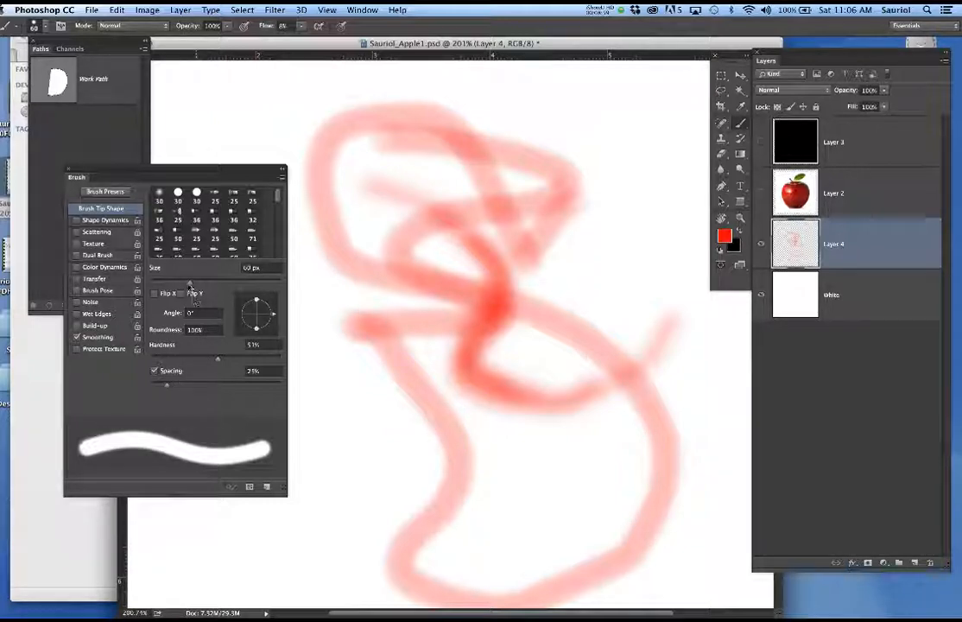
Set the brush size to 47 px, and paint red test strokes on Layer 4 at 86% and at 0% hardness
{"action": "mouse_move", "coordinate": [199, 286]}
{"action": "left_mouse_down"}
{"action": "mouse_move", "coordinate": [247, 278]}
{"action": "mouse_move", "coordinate": [181, 282]}
{"action": "left_mouse_up"}
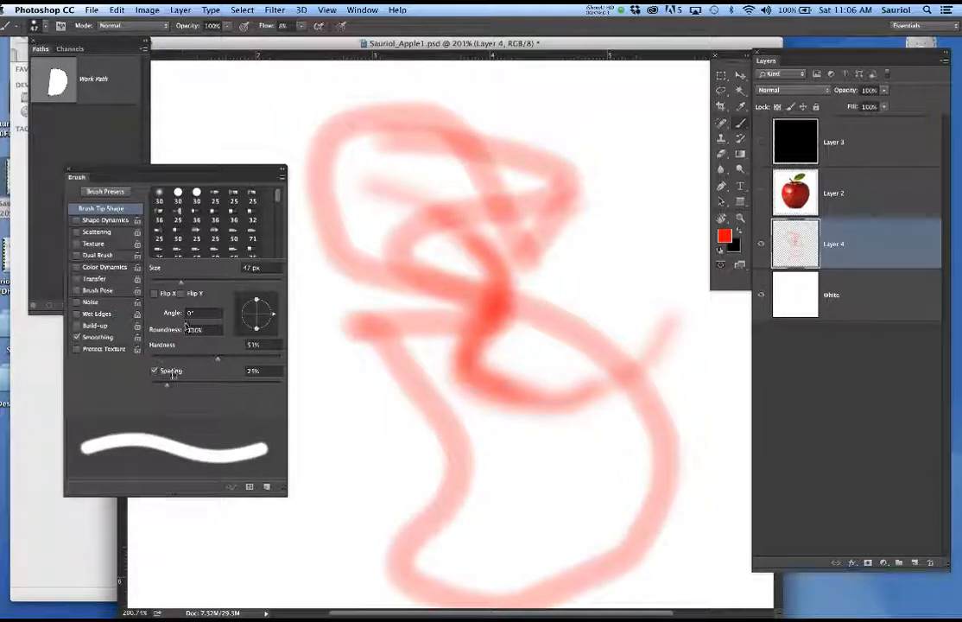
{"action": "left_click_drag", "start_coordinate": [218, 363], "coordinate": [262, 358]}
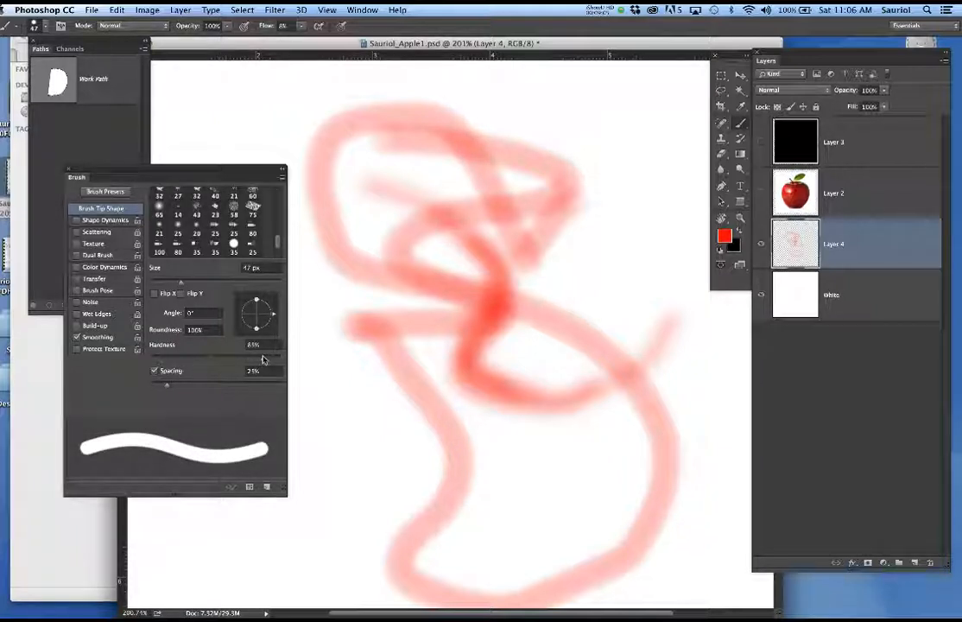
{"action": "mouse_move", "coordinate": [376, 434]}
{"action": "left_mouse_down"}
{"action": "mouse_move", "coordinate": [473, 446]}
{"action": "mouse_move", "coordinate": [553, 397]}
{"action": "mouse_move", "coordinate": [432, 341]}
{"action": "mouse_move", "coordinate": [337, 268]}
{"action": "mouse_move", "coordinate": [439, 281]}
{"action": "left_mouse_up"}
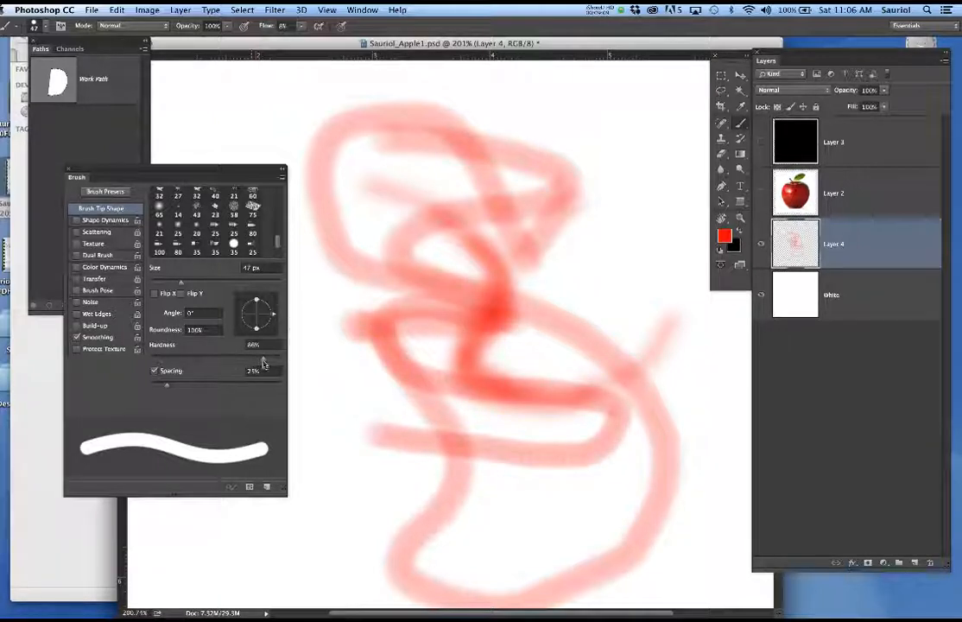
{"action": "left_click_drag", "start_coordinate": [262, 359], "coordinate": [127, 366]}
{"action": "mouse_move", "coordinate": [383, 486]}
{"action": "left_mouse_down"}
{"action": "mouse_move", "coordinate": [518, 510]}
{"action": "mouse_move", "coordinate": [619, 506]}
{"action": "mouse_move", "coordinate": [376, 436]}
{"action": "mouse_move", "coordinate": [382, 477]}
{"action": "mouse_move", "coordinate": [412, 471]}
{"action": "left_mouse_up"}
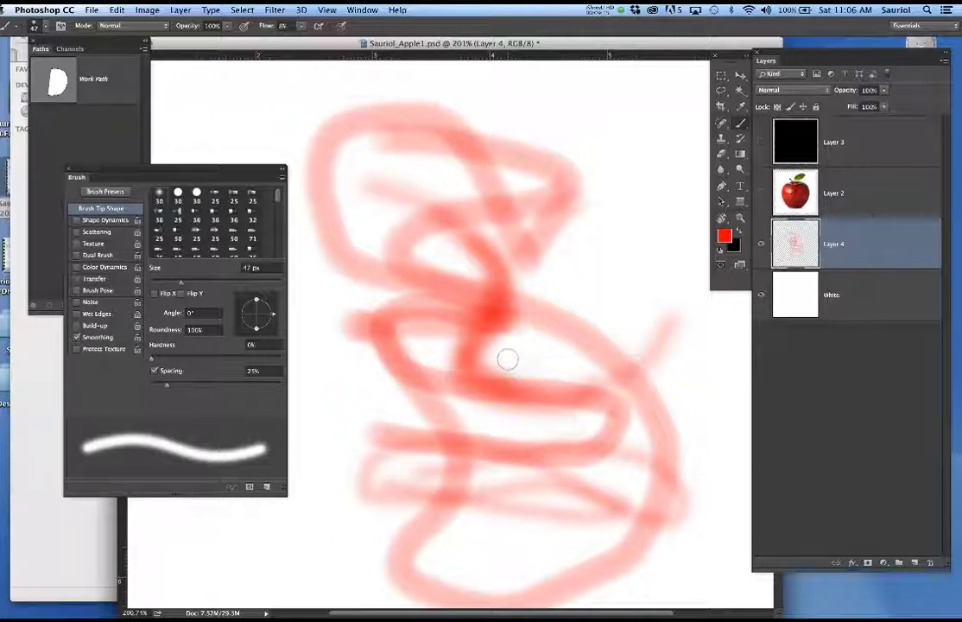
Inspect the overlapping red strokes up close, and delete Layer 4
{"action": "scroll", "coordinate": [604, 405], "scroll_direction": "up", "scroll_amount": 8}
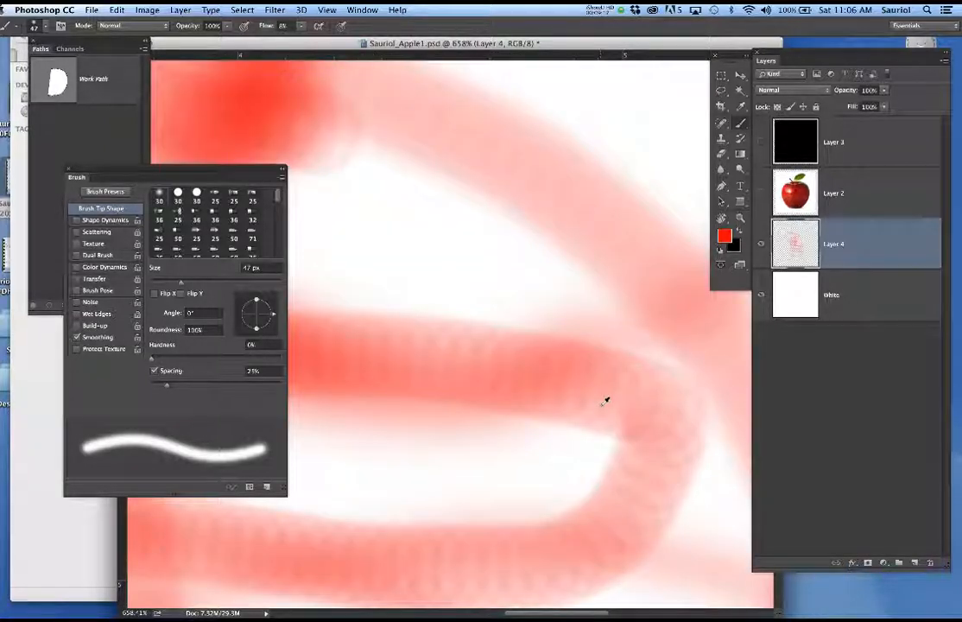
{"action": "scroll", "coordinate": [529, 363], "scroll_direction": "down", "scroll_amount": 4}
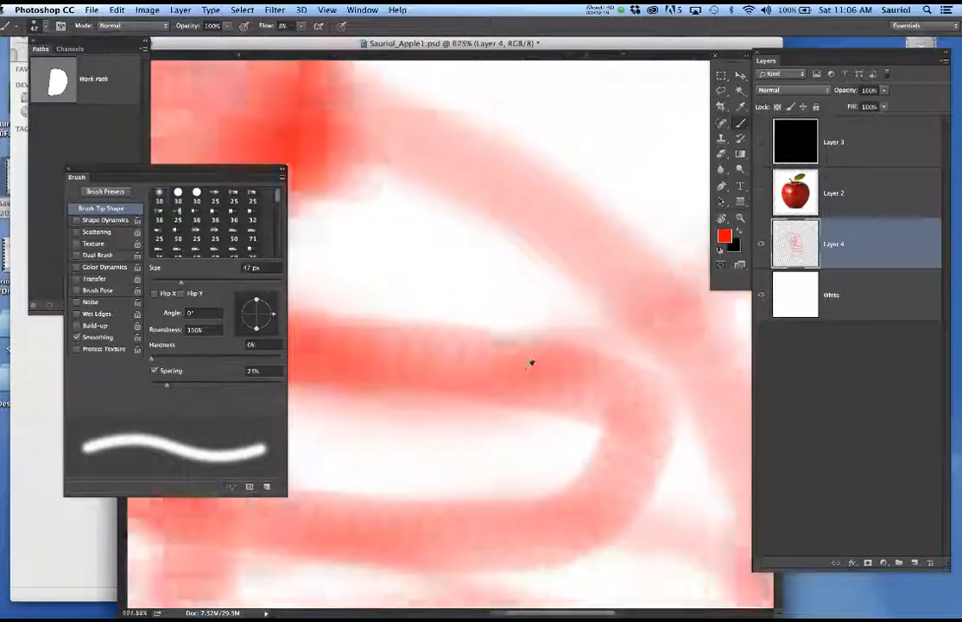
{"action": "scroll", "coordinate": [511, 432], "scroll_direction": "down", "scroll_amount": 4}
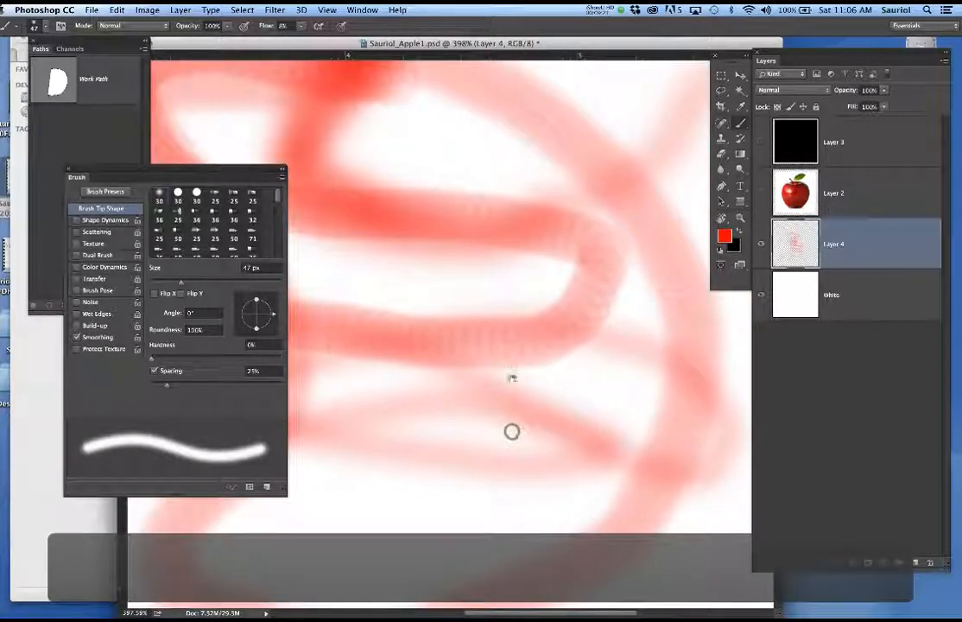
{"action": "scroll", "coordinate": [510, 382], "scroll_direction": "down", "scroll_amount": 4}
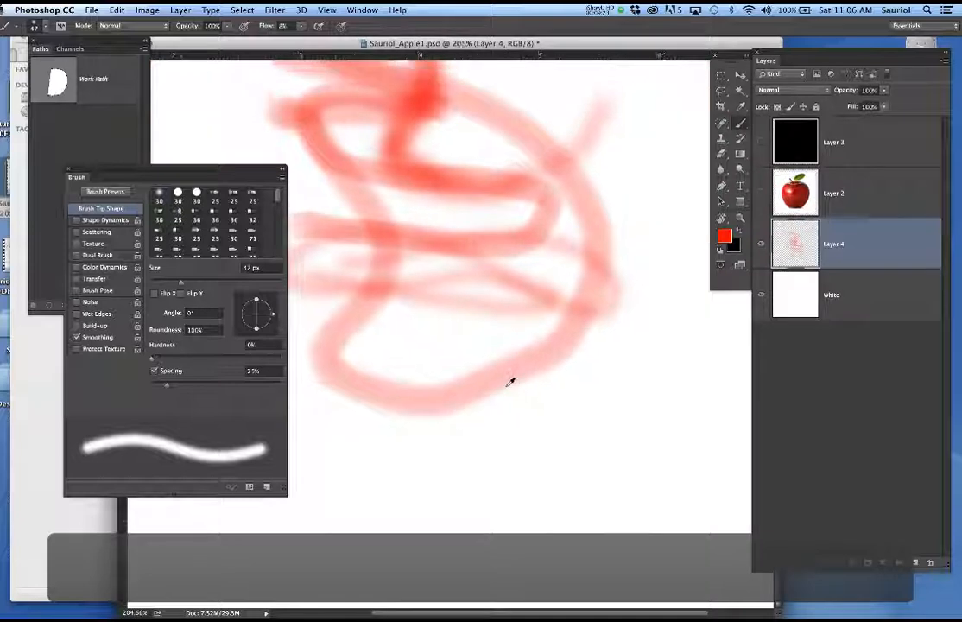
{"action": "scroll", "coordinate": [465, 351], "scroll_direction": "up", "scroll_amount": 4}
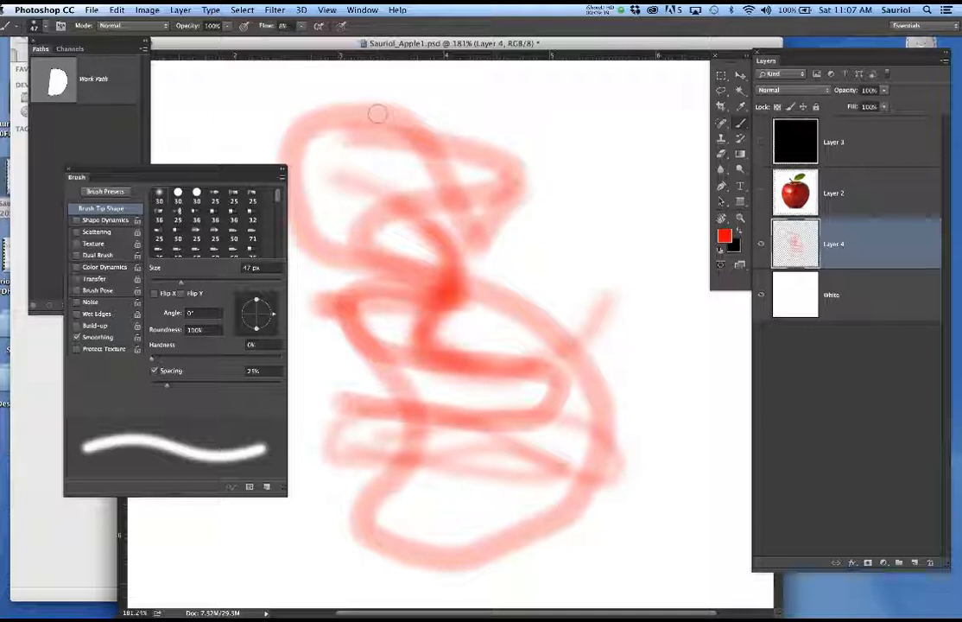
{"action": "mouse_move", "coordinate": [881, 246]}
{"action": "left_mouse_down"}
{"action": "mouse_move", "coordinate": [916, 562]}
{"action": "mouse_move", "coordinate": [932, 562]}
{"action": "left_mouse_up"}
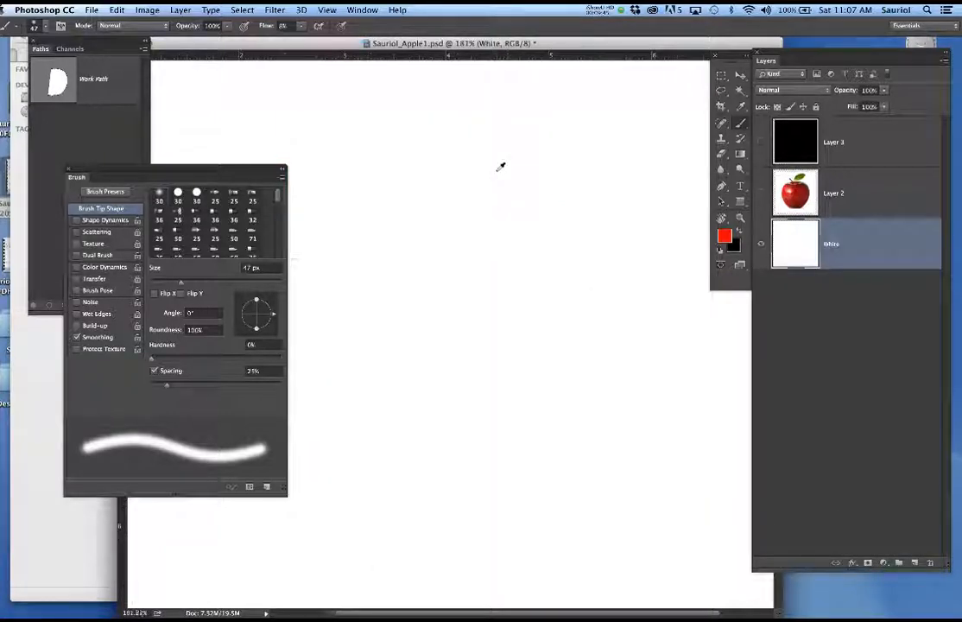
Make the apple's Layer 2 visible, keeping the black Layer 3 hidden
{"action": "left_click", "coordinate": [761, 142]}
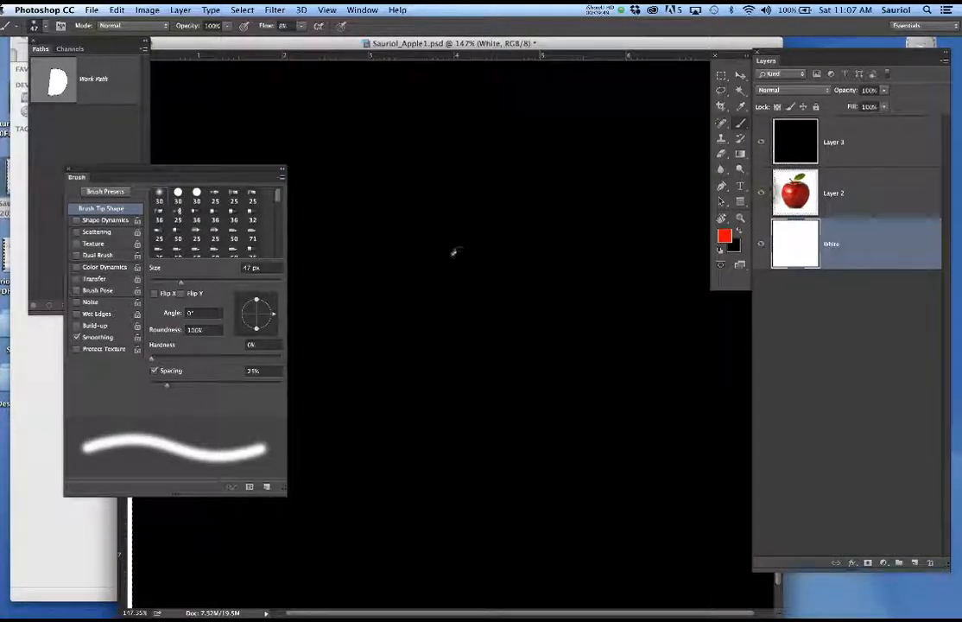
{"action": "scroll", "coordinate": [458, 253], "scroll_direction": "down", "scroll_amount": 2}
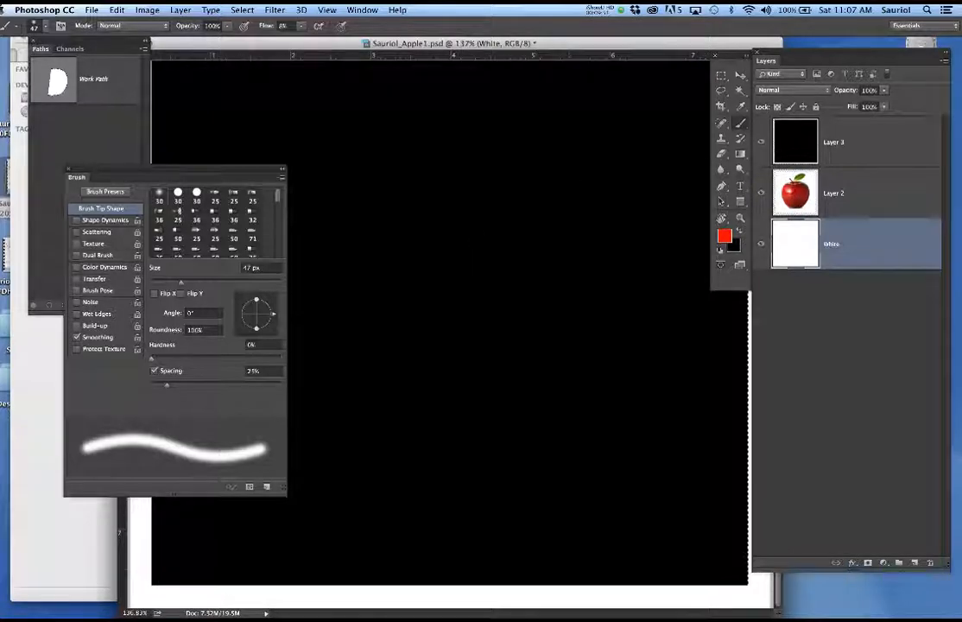
{"action": "left_click", "coordinate": [761, 141]}
{"action": "scroll", "coordinate": [490, 328], "scroll_direction": "up", "scroll_amount": 2}
{"action": "scroll", "coordinate": [489, 328], "scroll_direction": "up", "scroll_amount": 1}
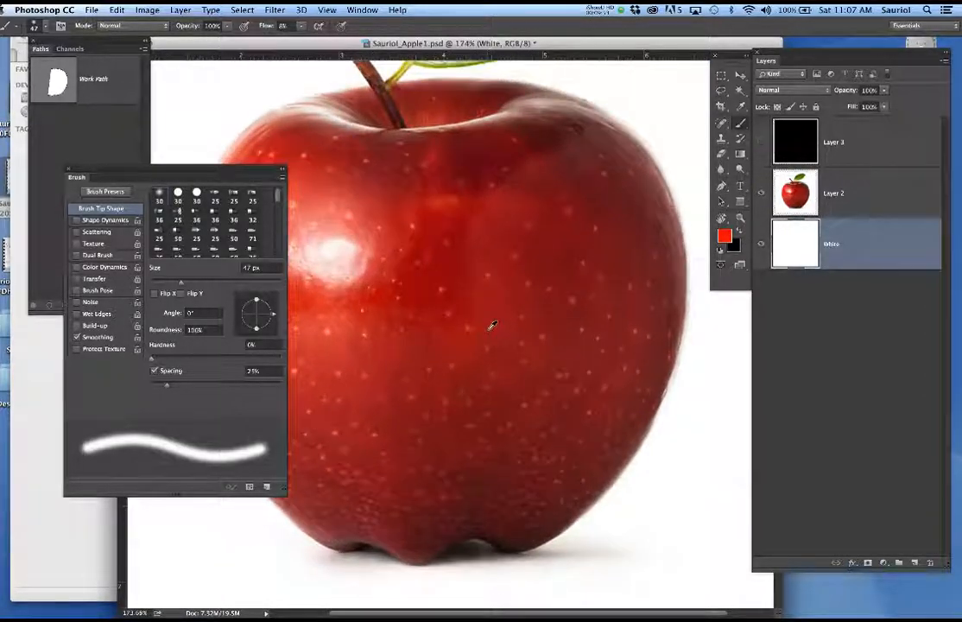
{"action": "mouse_move", "coordinate": [491, 326]}
{"action": "left_mouse_down"}
{"action": "mouse_move", "coordinate": [517, 296]}
{"action": "mouse_move", "coordinate": [537, 301]}
{"action": "left_mouse_up"}
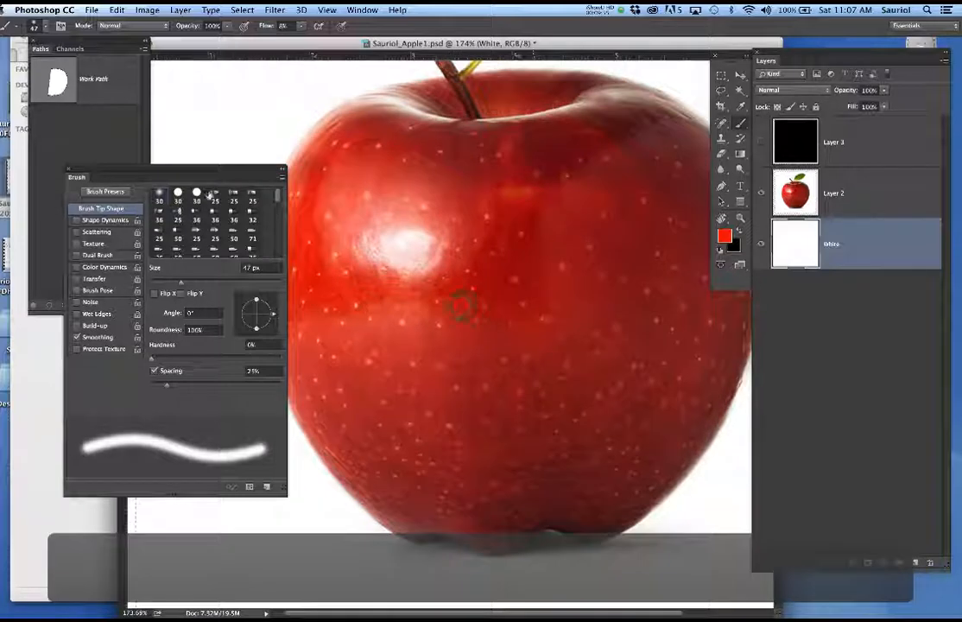
Show the black Layer 3 again, and reposition the Brush panel clear of the painting area
{"action": "left_click_drag", "start_coordinate": [215, 171], "coordinate": [151, 198]}
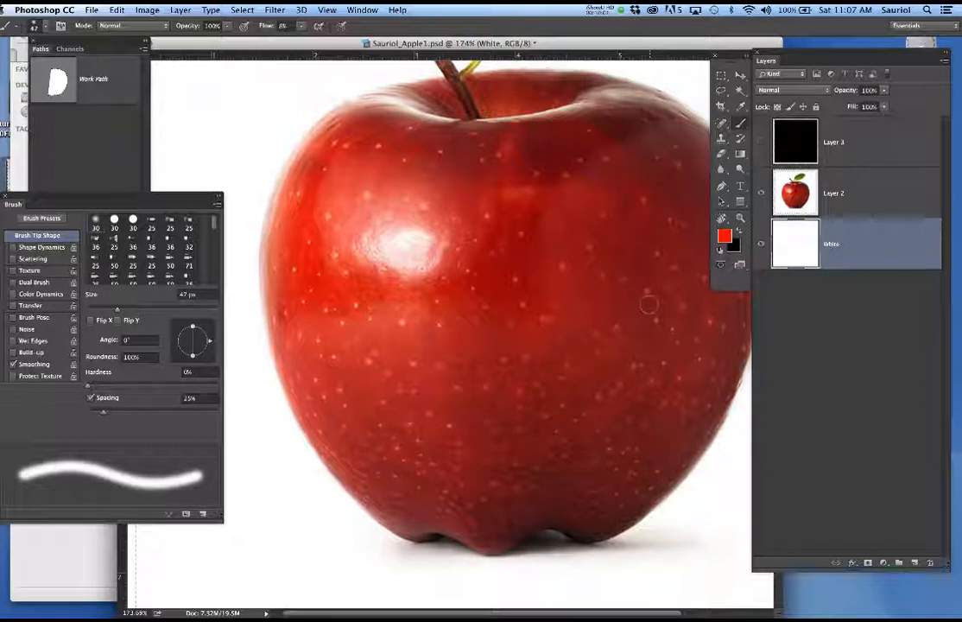
{"action": "mouse_move", "coordinate": [599, 223]}
{"action": "left_mouse_down"}
{"action": "mouse_move", "coordinate": [550, 213]}
{"action": "mouse_move", "coordinate": [569, 219]}
{"action": "left_mouse_up"}
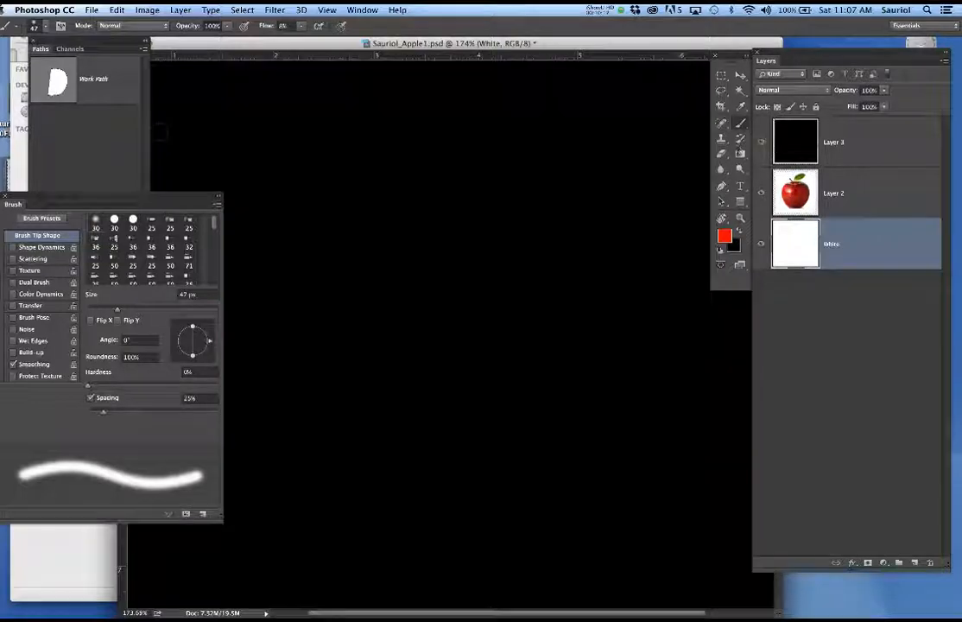
{"action": "left_click", "coordinate": [761, 141]}
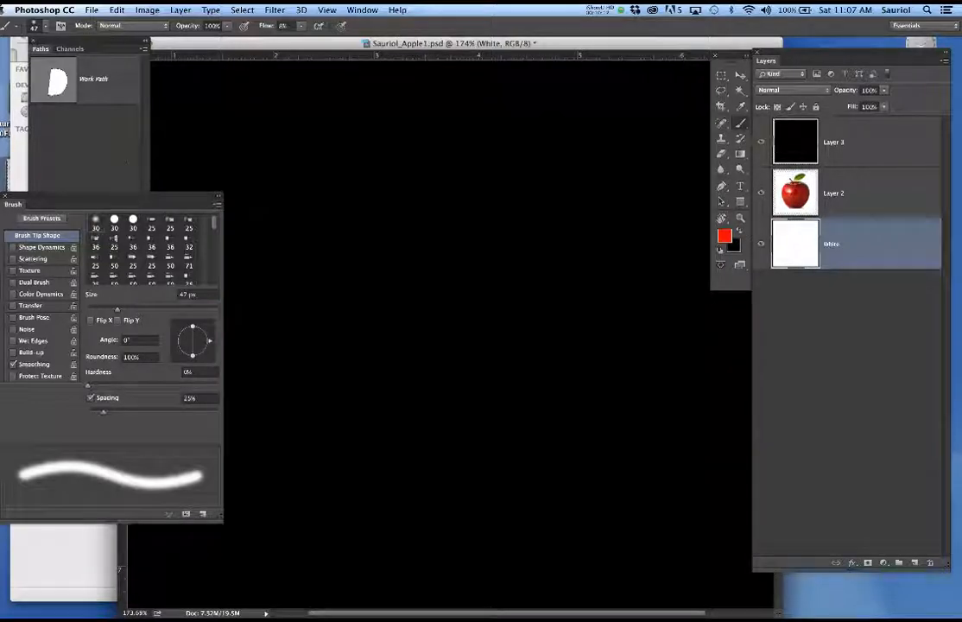
{"action": "left_click_drag", "start_coordinate": [112, 200], "coordinate": [133, 129]}
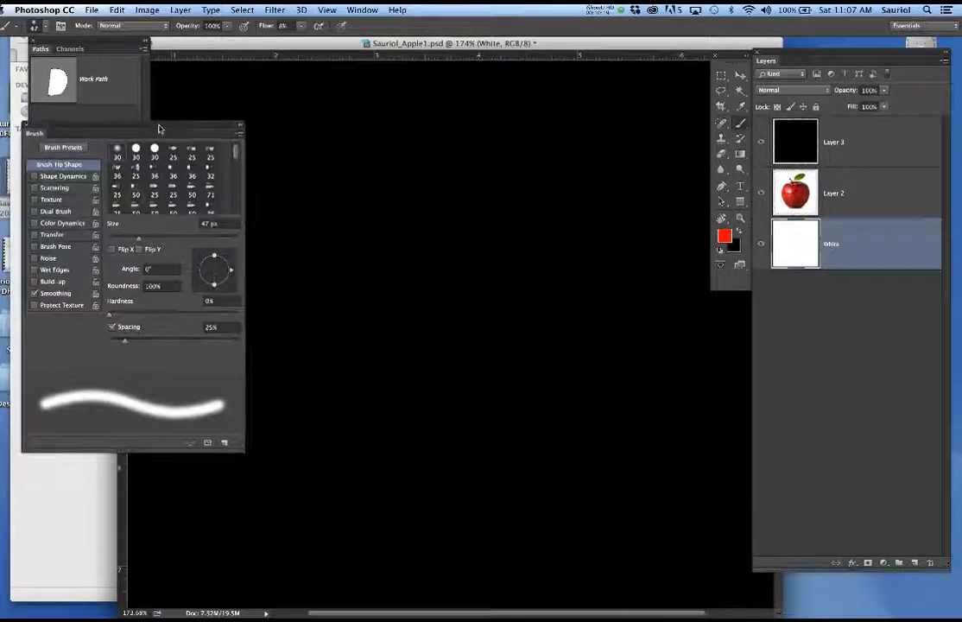
Choose the soft round 30 px brush, enlarge it to 50 px, and set its flow to 100%
{"action": "left_click", "coordinate": [117, 154]}
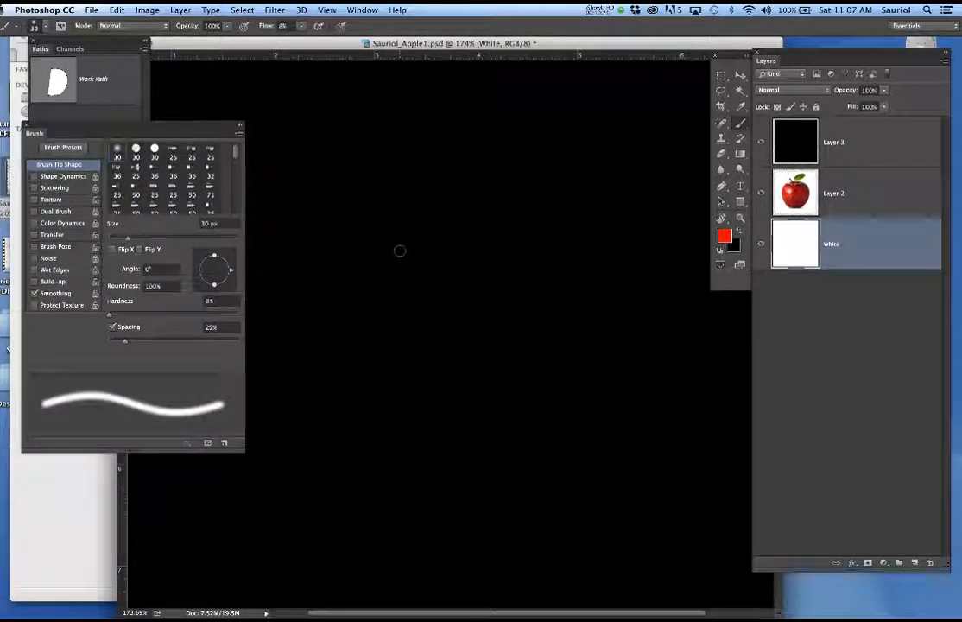
{"action": "key", "text": "bracketright"}
{"action": "key", "text": "bracketright"}
{"action": "key", "text": "bracketright"}
{"action": "key", "text": "bracketright"}
{"action": "left_click", "coordinate": [285, 25]}
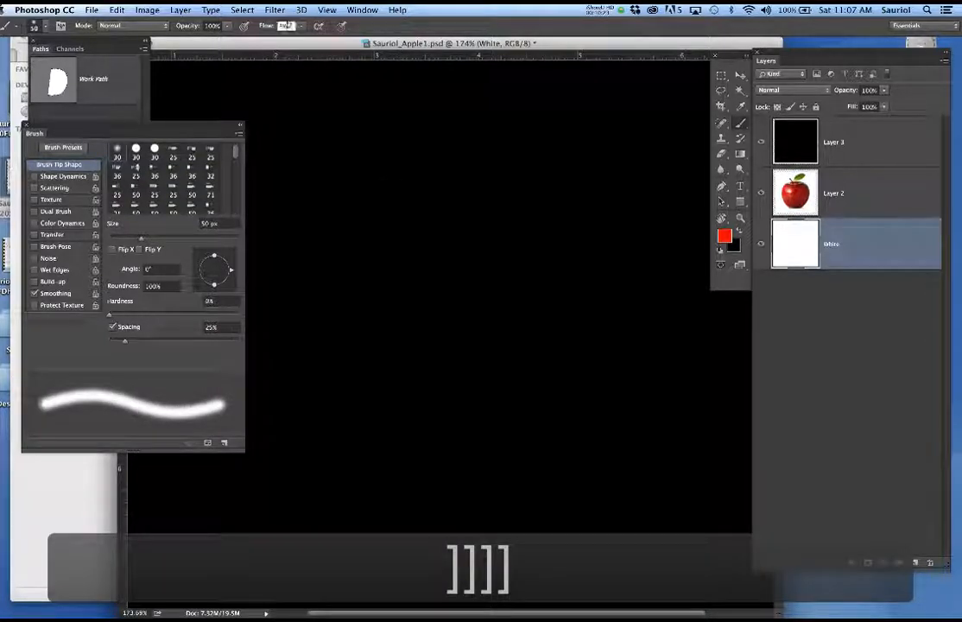
{"action": "type", "text": "100"}
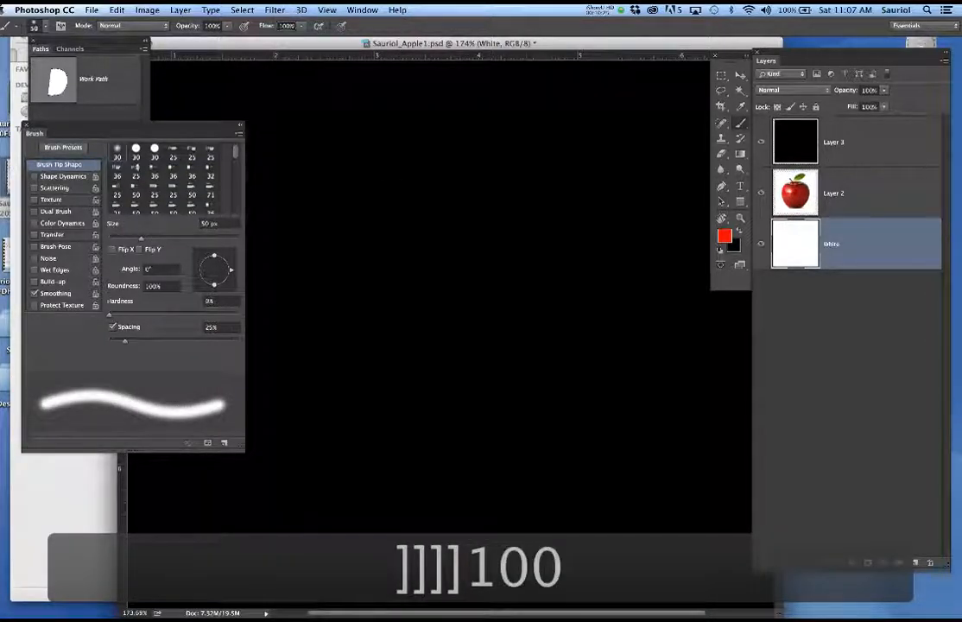
Set the foreground color to white and the brush hardness to 81%, with Layer 3 as the active layer
{"action": "left_click", "coordinate": [724, 235]}
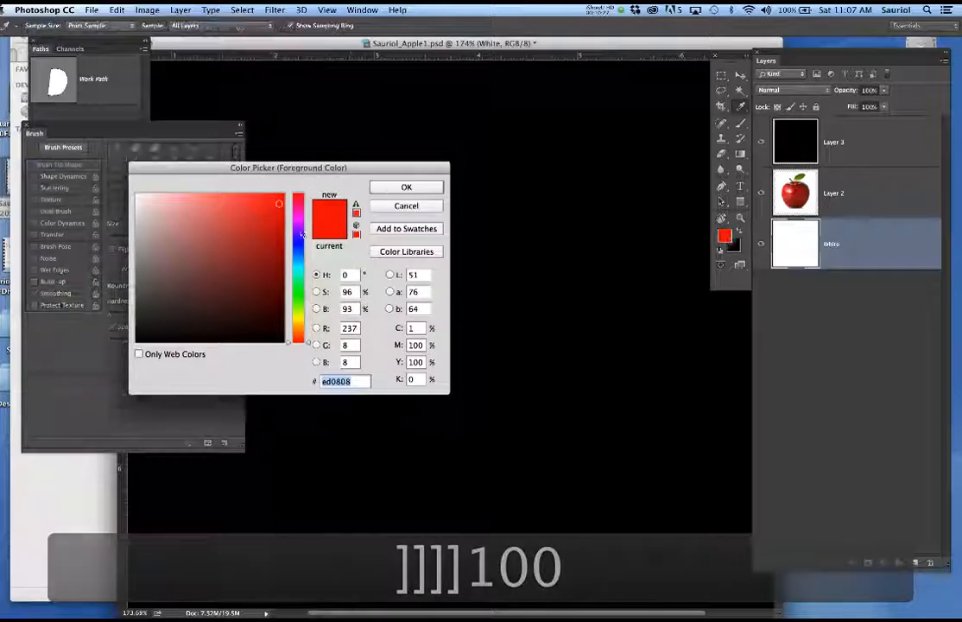
{"action": "left_click", "coordinate": [137, 194]}
{"action": "left_click", "coordinate": [428, 189]}
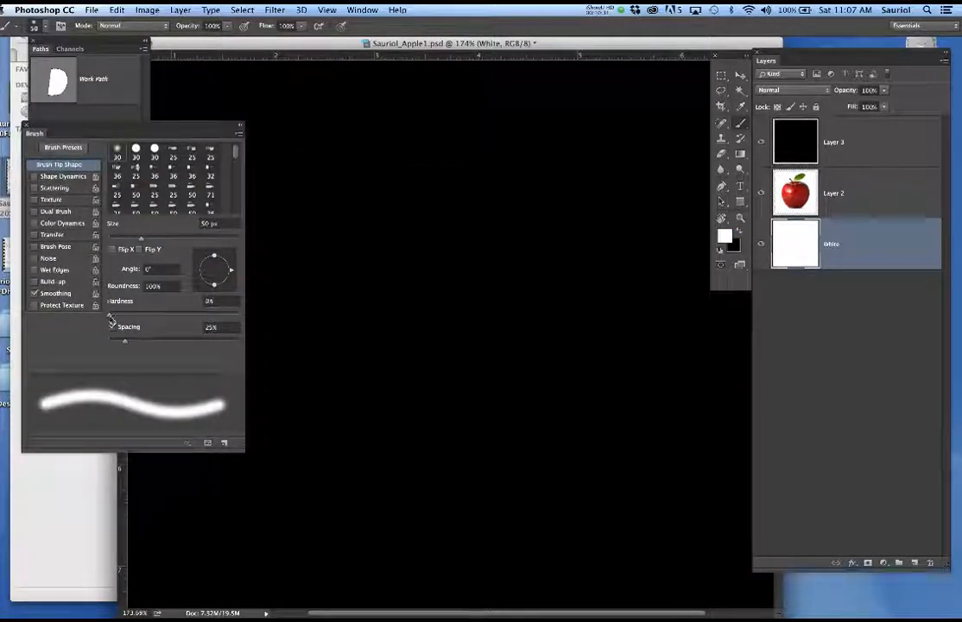
{"action": "left_click_drag", "start_coordinate": [111, 318], "coordinate": [215, 318]}
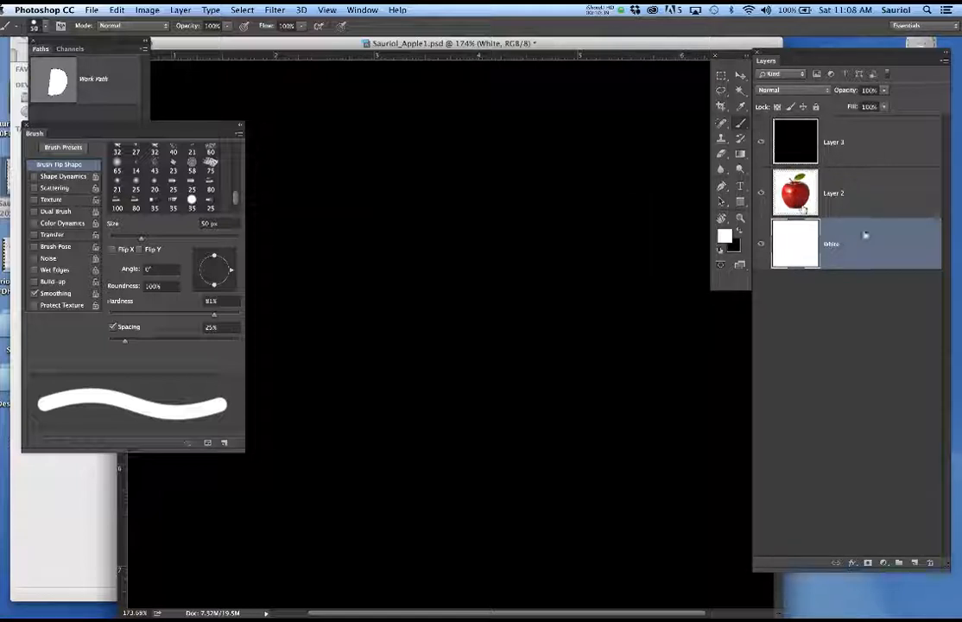
{"action": "left_click", "coordinate": [862, 131]}
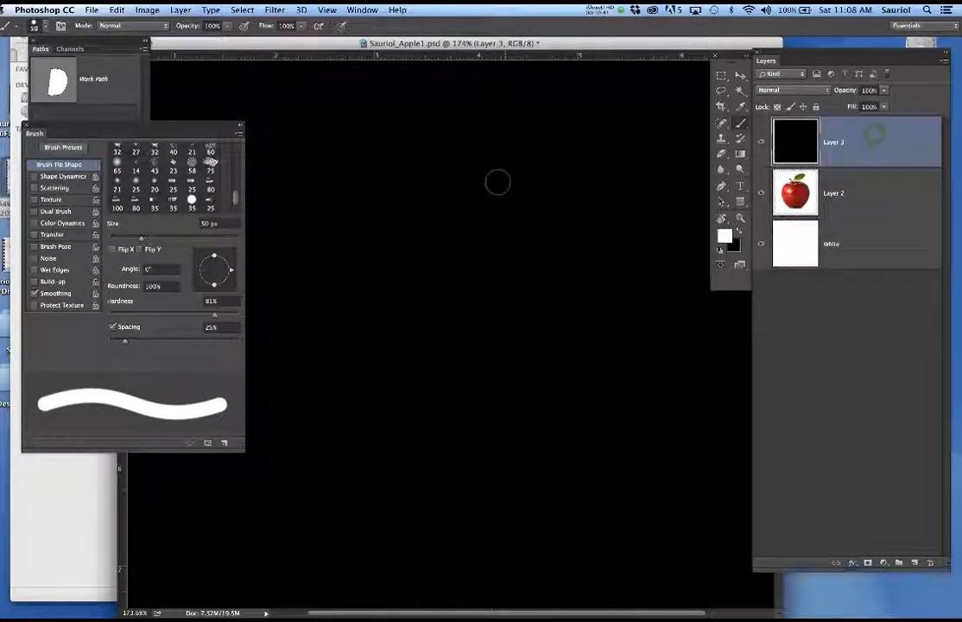
Paint a white dot and a horizontal white stroke below it on Layer 3, and undo both
{"action": "left_click", "coordinate": [461, 176]}
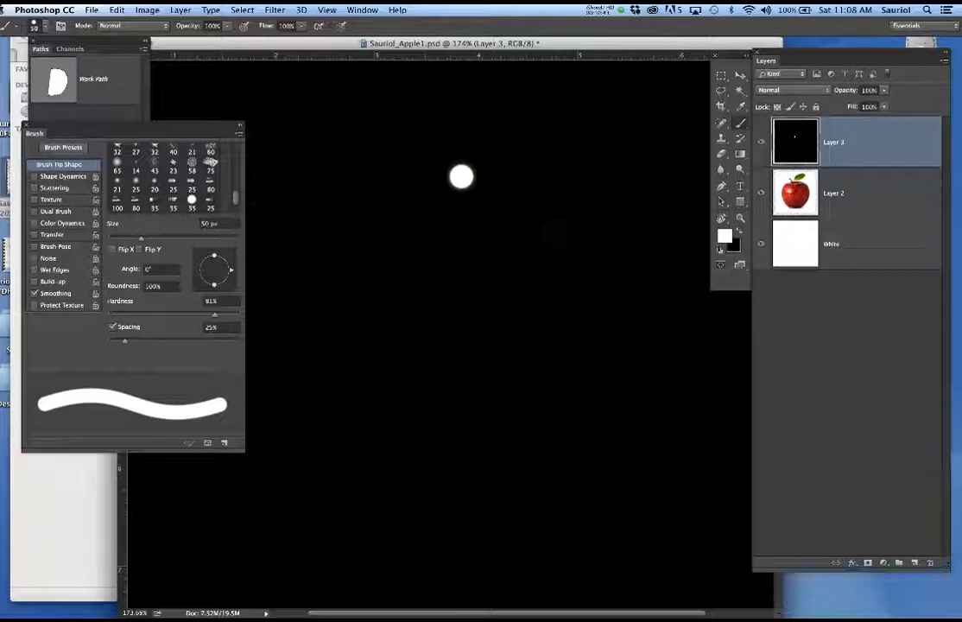
{"action": "left_click", "coordinate": [312, 253]}
{"action": "left_click_drag", "start_coordinate": [311, 252], "coordinate": [573, 266]}
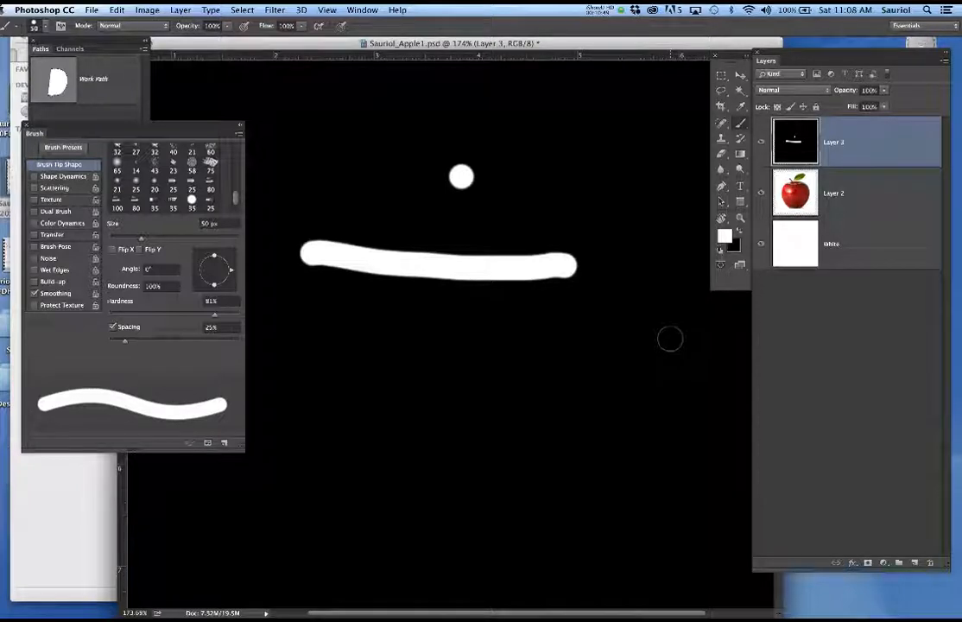
{"action": "key", "text": "super+z"}
{"action": "key", "text": "alt+super+z"}
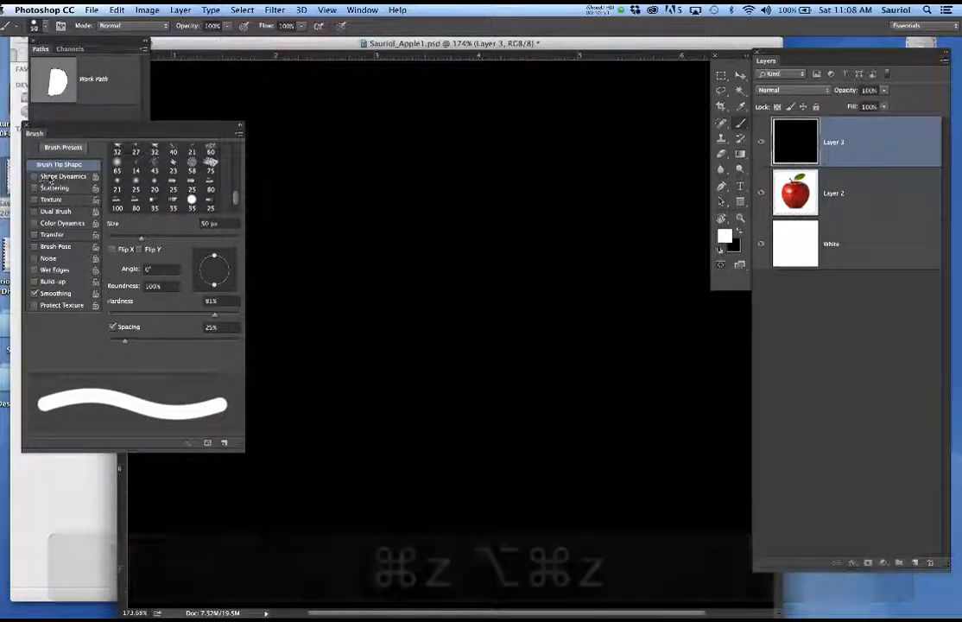
Enable Shape Dynamics for the brush and set its size jitter to 97%, moving the Brush panel slightly aside
{"action": "left_click", "coordinate": [64, 177]}
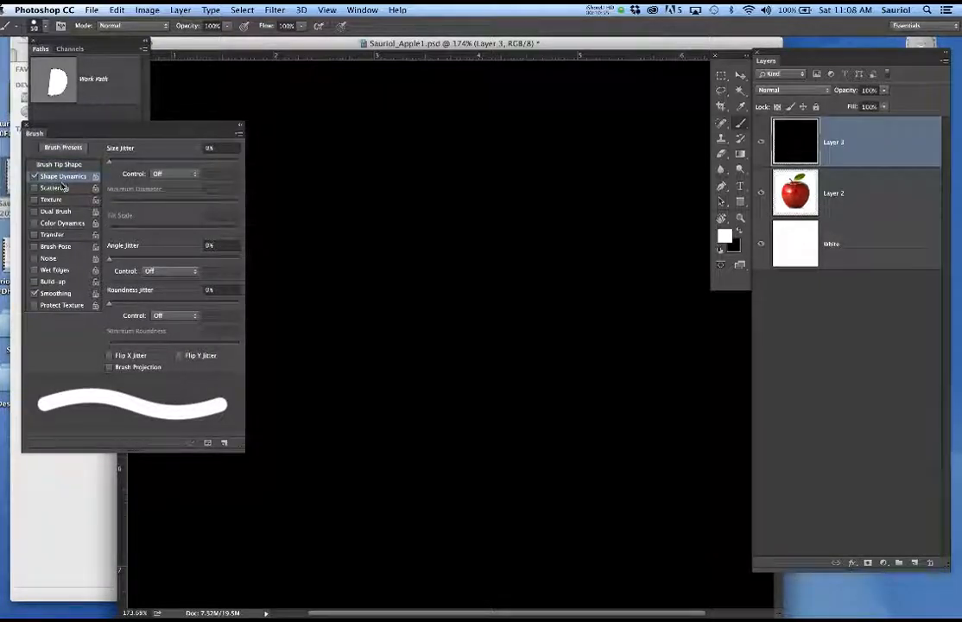
{"action": "left_click_drag", "start_coordinate": [144, 135], "coordinate": [181, 123]}
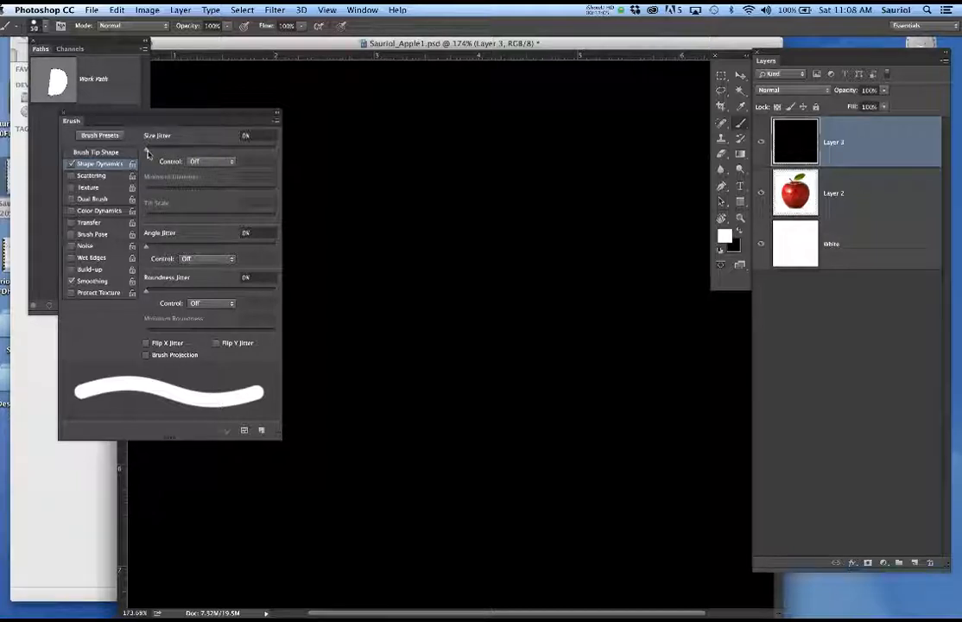
{"action": "left_click_drag", "start_coordinate": [145, 148], "coordinate": [271, 152]}
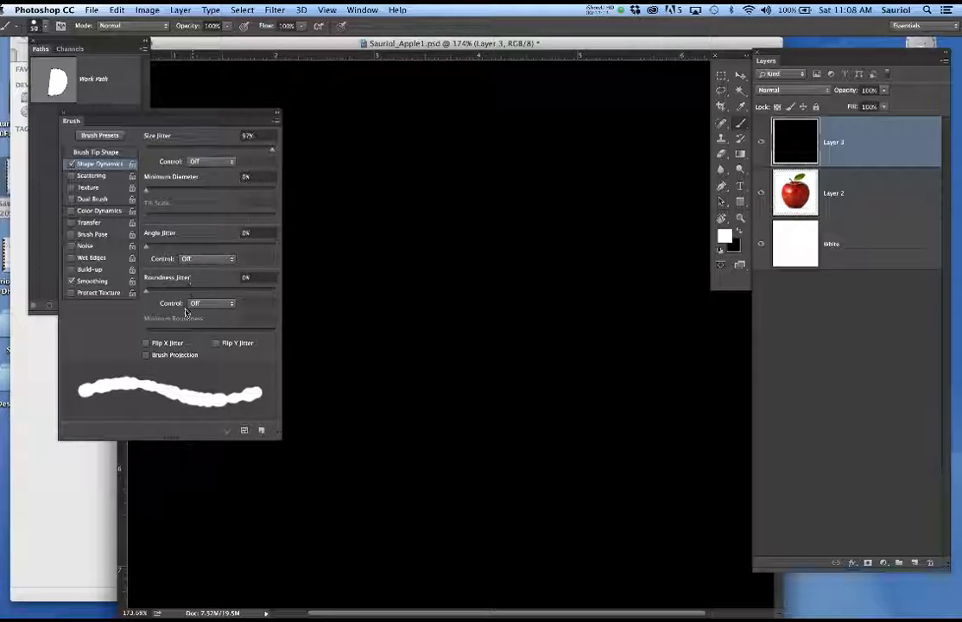
Set the brush spacing to 200% and paint a diagonal trail of separate white dots on Layer 3
{"action": "left_click", "coordinate": [99, 152]}
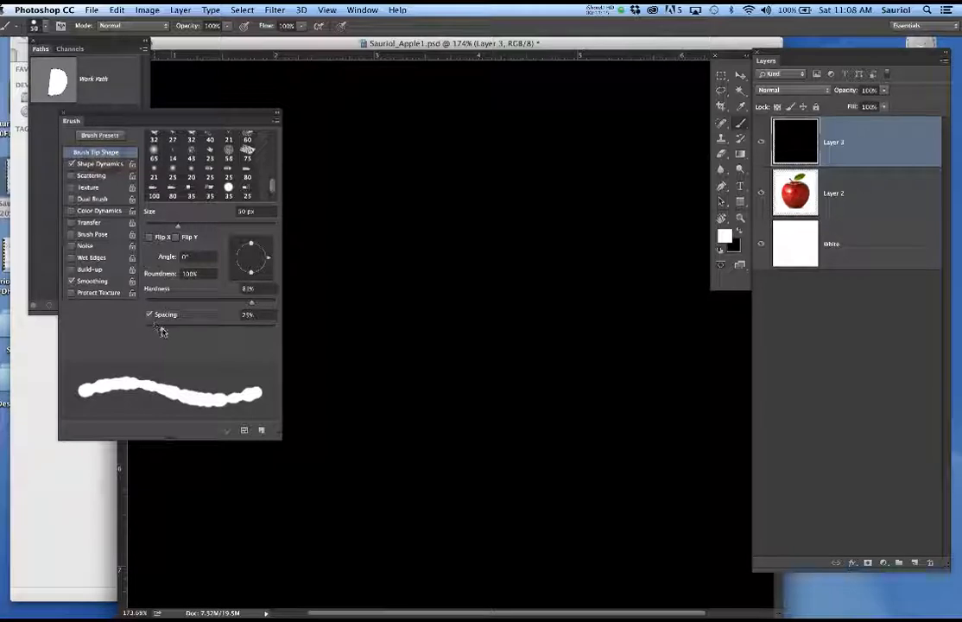
{"action": "mouse_move", "coordinate": [161, 331]}
{"action": "left_mouse_down"}
{"action": "mouse_move", "coordinate": [256, 349]}
{"action": "mouse_move", "coordinate": [243, 349]}
{"action": "left_mouse_up"}
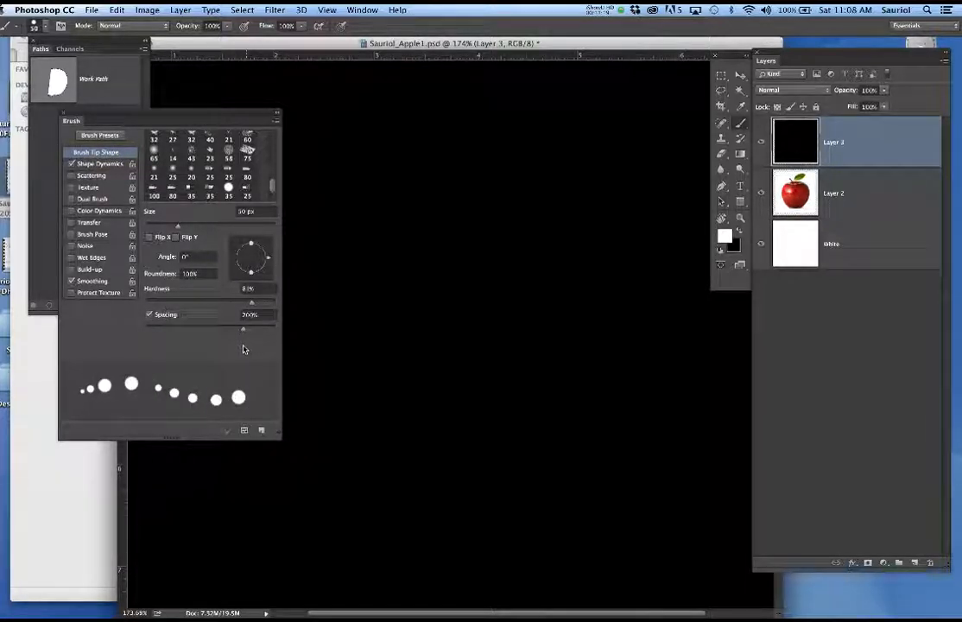
{"action": "mouse_move", "coordinate": [331, 214]}
{"action": "left_mouse_down"}
{"action": "mouse_move", "coordinate": [422, 232]}
{"action": "mouse_move", "coordinate": [623, 333]}
{"action": "mouse_move", "coordinate": [684, 344]}
{"action": "left_mouse_up"}
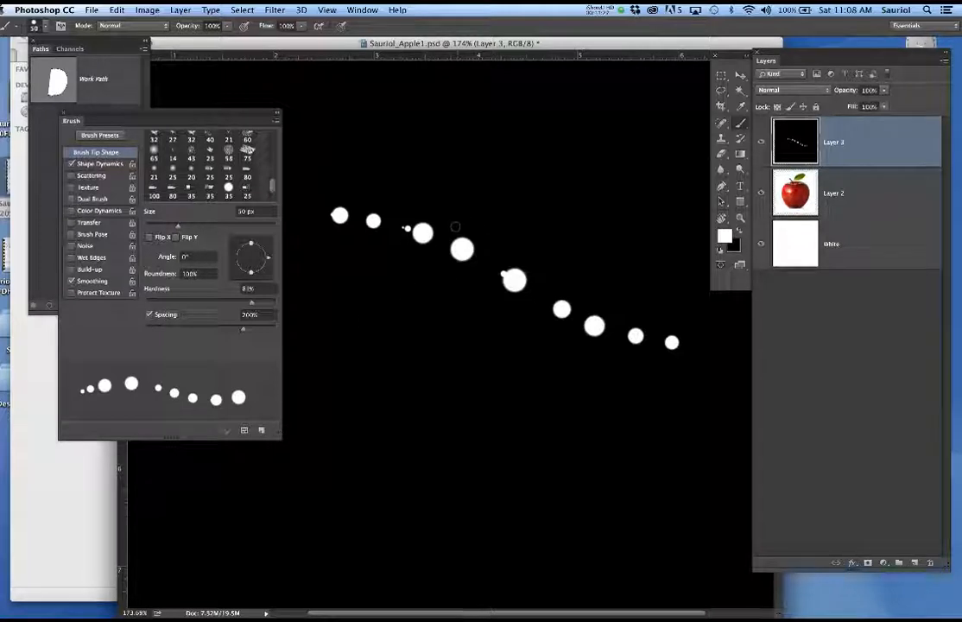
Enable Scattering for the brush and raise the scatter amount to 1000%
{"action": "left_click", "coordinate": [92, 175]}
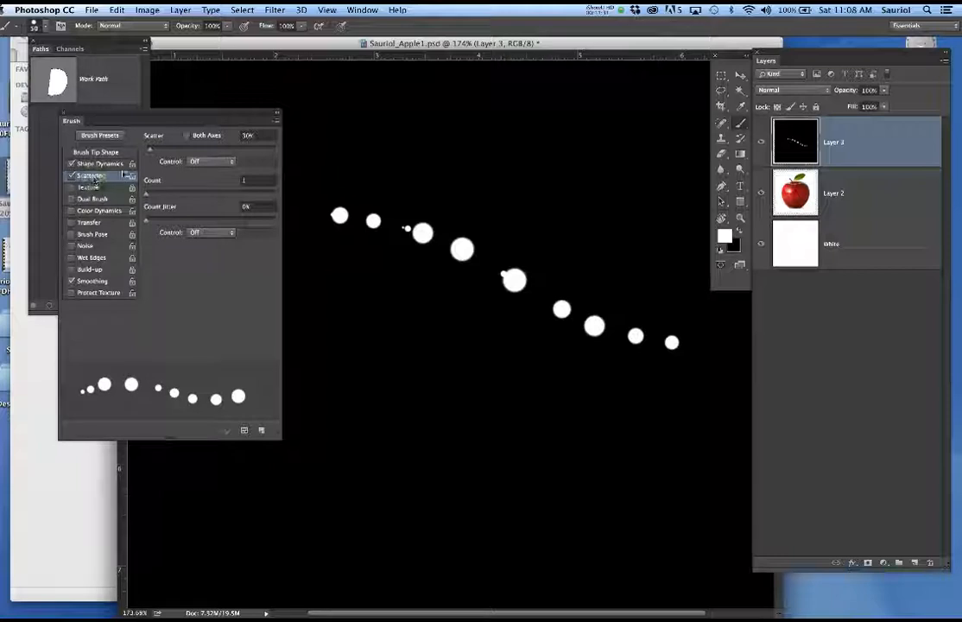
{"action": "left_click_drag", "start_coordinate": [152, 153], "coordinate": [246, 152]}
{"action": "left_click_drag", "start_coordinate": [251, 151], "coordinate": [290, 153]}
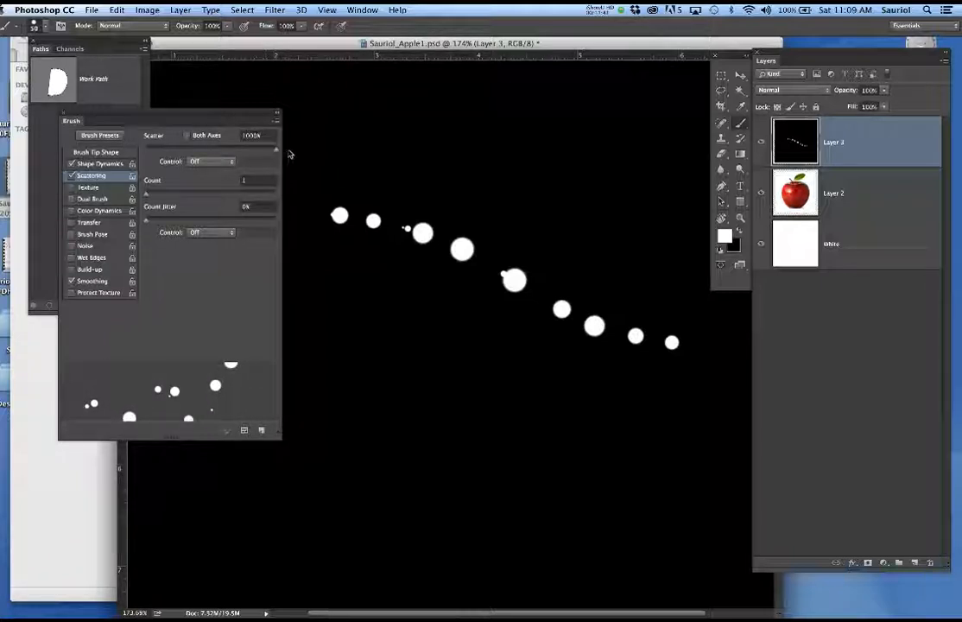
Lower the size jitter to 70% and paint a stroke of scattered dots below the first dot trail
{"action": "left_click", "coordinate": [105, 164]}
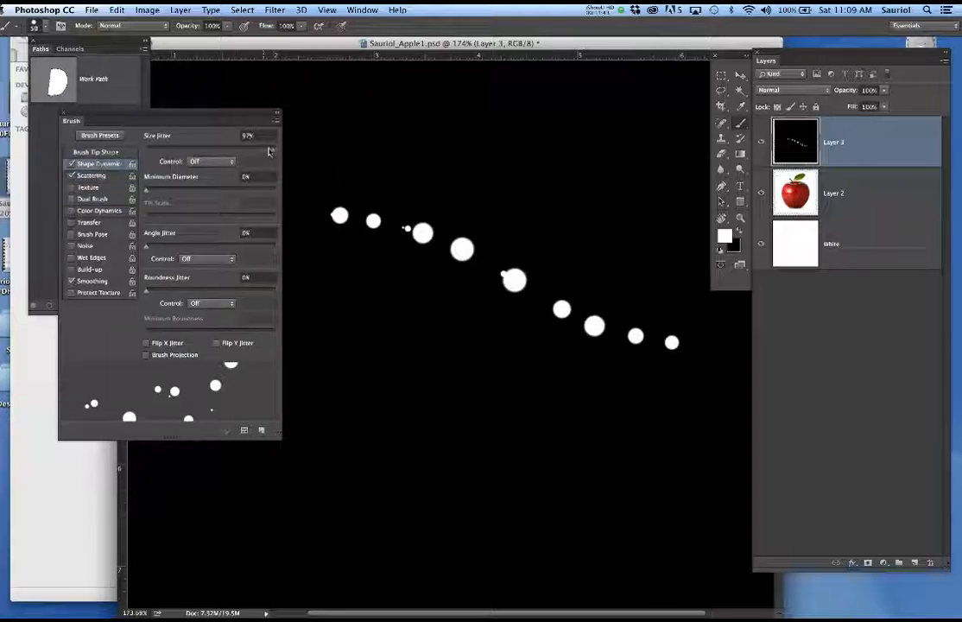
{"action": "left_click_drag", "start_coordinate": [271, 153], "coordinate": [238, 155]}
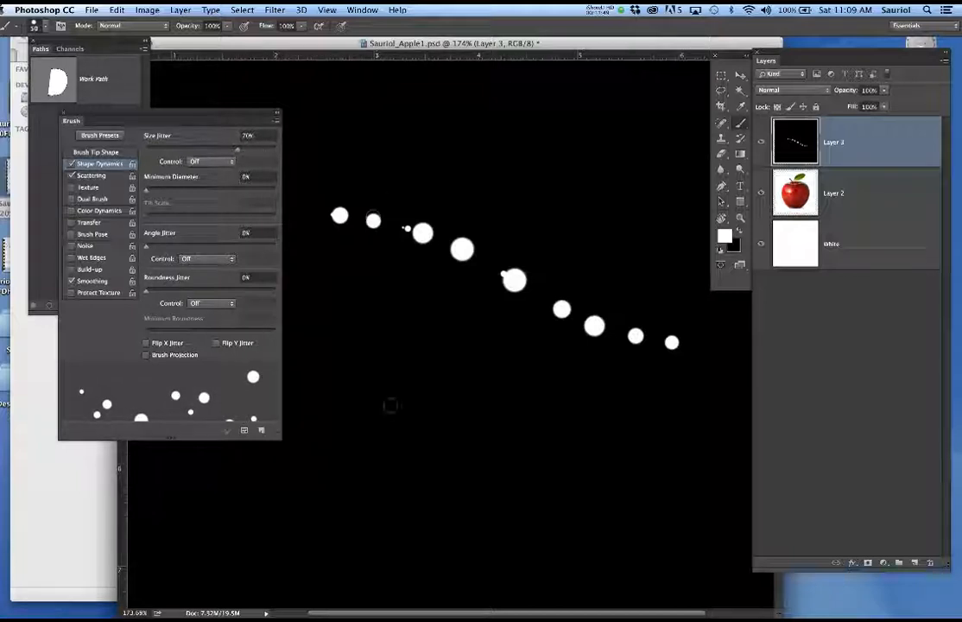
{"action": "left_click_drag", "start_coordinate": [358, 402], "coordinate": [623, 435]}
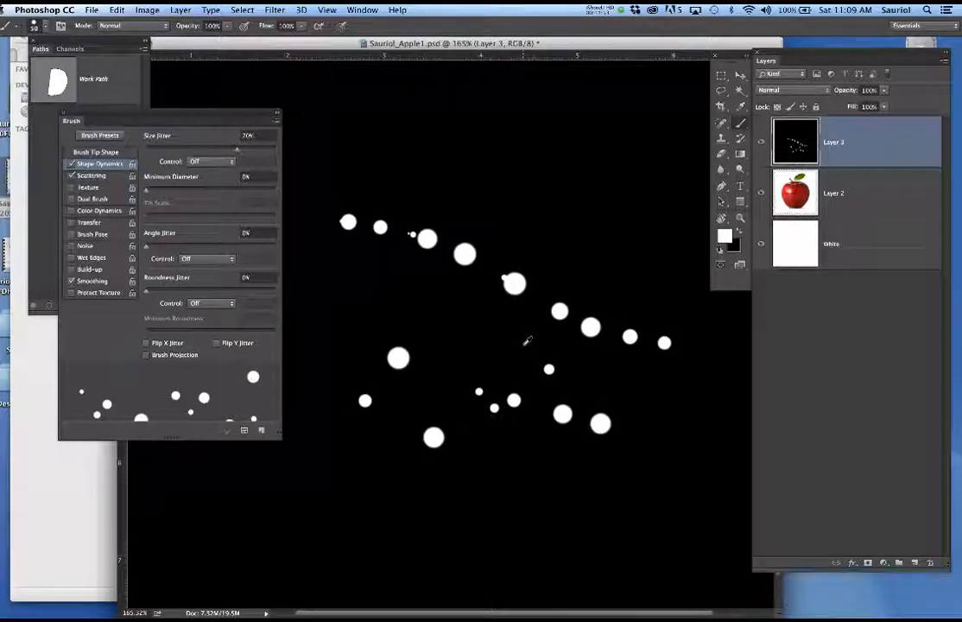
Fill Layer 3 with black again and paint a scattered dot stroke across its upper part
{"action": "scroll", "coordinate": [527, 345], "scroll_direction": "down", "scroll_amount": 3}
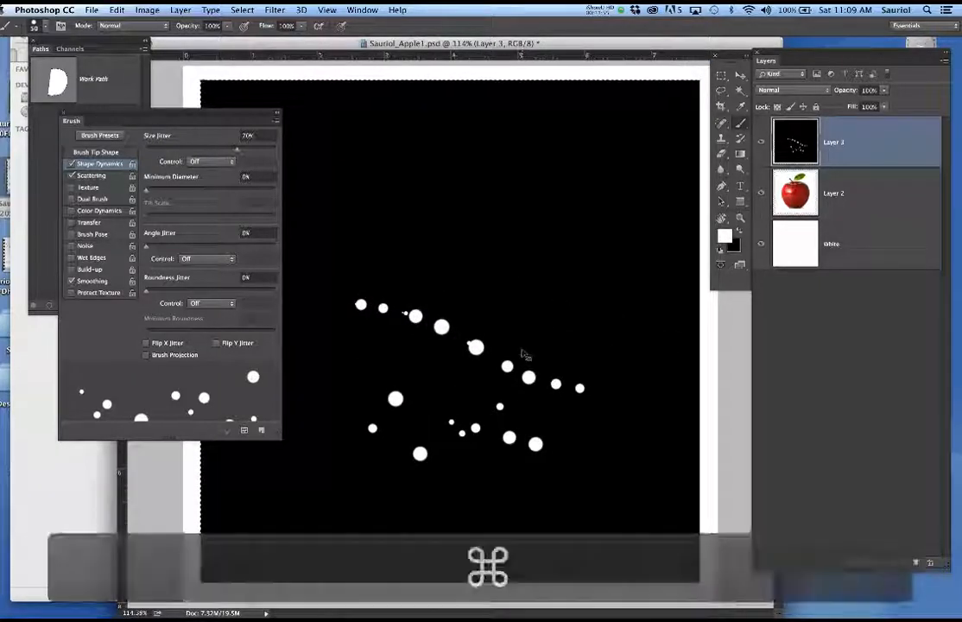
{"action": "key", "text": "super+BackSpace"}
{"action": "left_click_drag", "start_coordinate": [348, 216], "coordinate": [572, 229]}
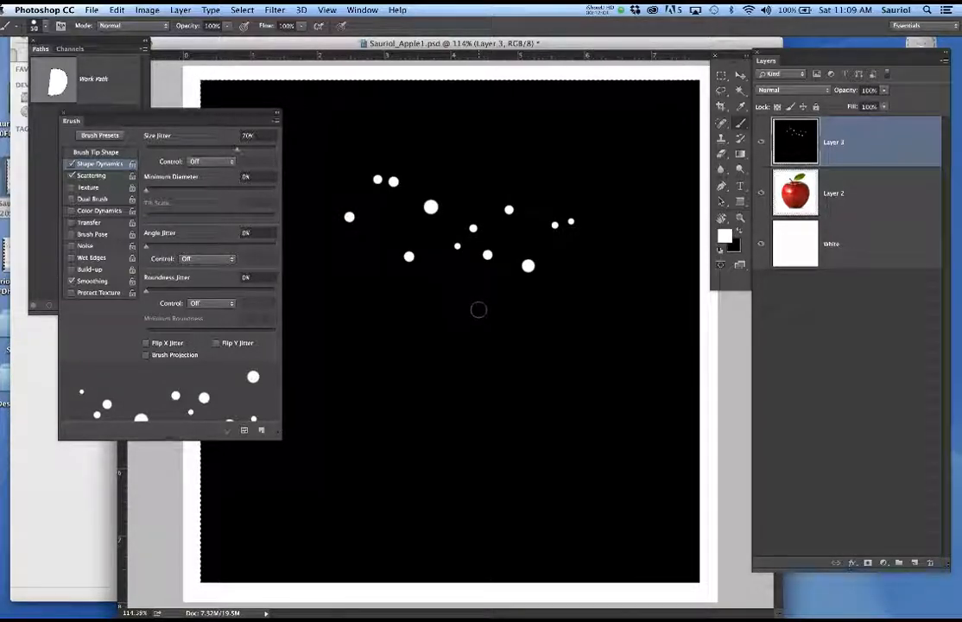
Reduce the brush size to 15 px and paint several rows of small scattered dots over the lower half of Layer 3
{"action": "key", "text": "bracketleft"}
{"action": "key", "text": "bracketleft"}
{"action": "key", "text": "bracketleft"}
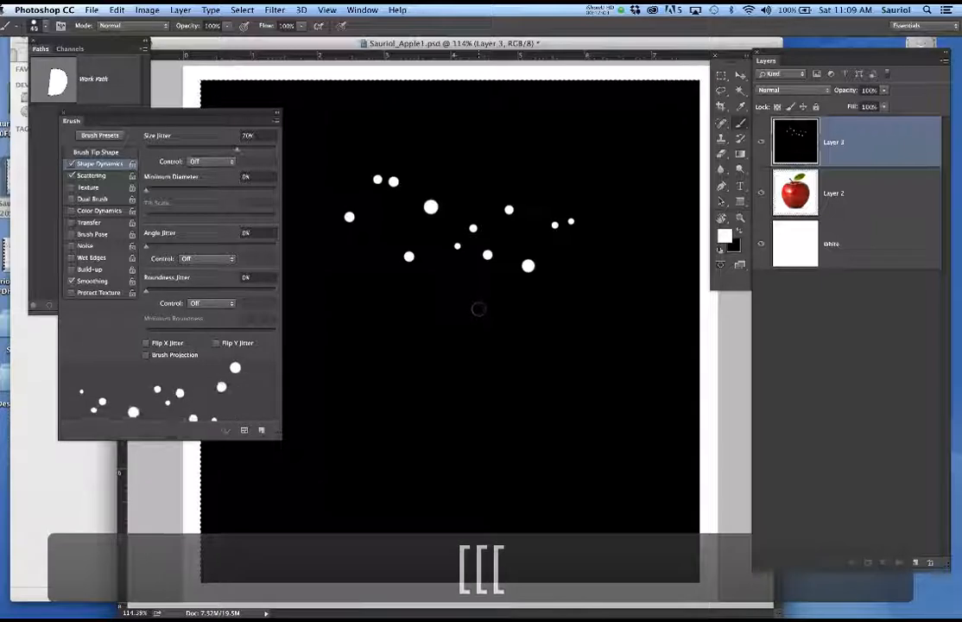
{"action": "key", "text": "bracketleft"}
{"action": "key", "text": "bracketleft"}
{"action": "key", "text": "bracketleft"}
{"action": "key", "text": "bracketleft"}
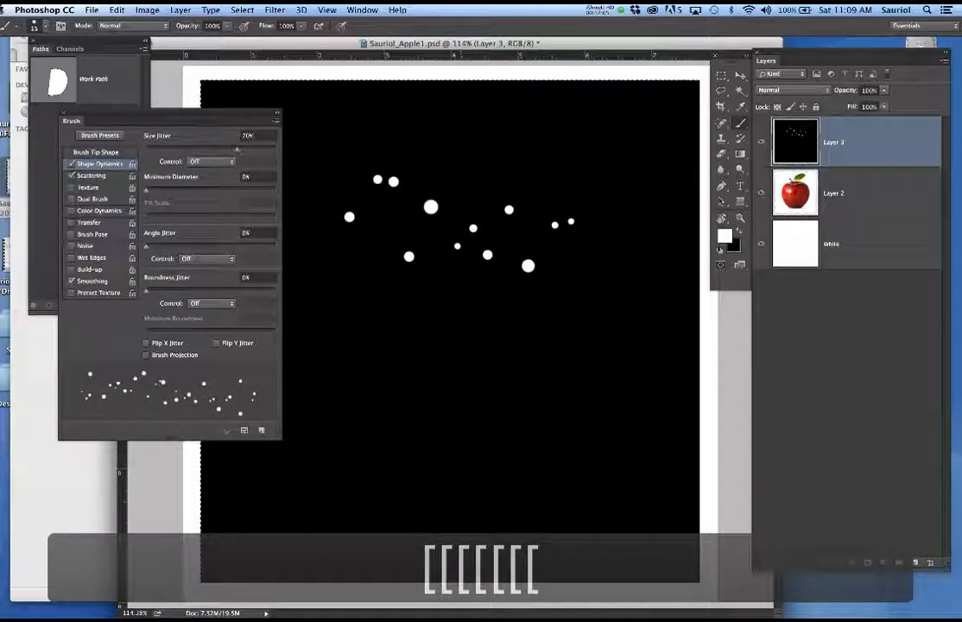
{"action": "mouse_move", "coordinate": [377, 344]}
{"action": "left_mouse_down"}
{"action": "mouse_move", "coordinate": [637, 366]}
{"action": "mouse_move", "coordinate": [587, 383]}
{"action": "left_mouse_up"}
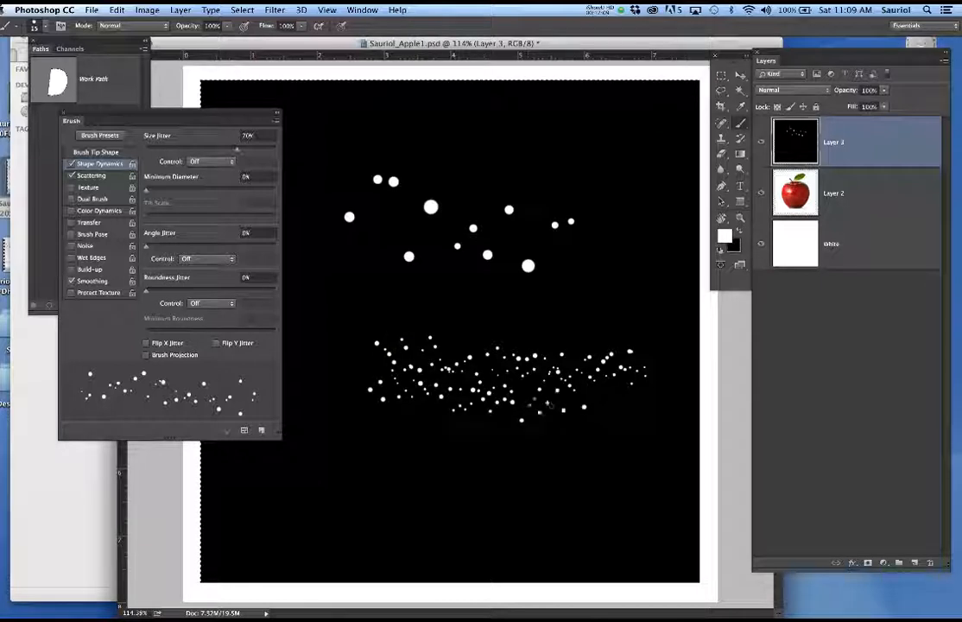
{"action": "mouse_move", "coordinate": [536, 403]}
{"action": "left_mouse_down"}
{"action": "mouse_move", "coordinate": [578, 426]}
{"action": "mouse_move", "coordinate": [390, 418]}
{"action": "mouse_move", "coordinate": [374, 401]}
{"action": "mouse_move", "coordinate": [384, 422]}
{"action": "mouse_move", "coordinate": [604, 449]}
{"action": "left_mouse_up"}
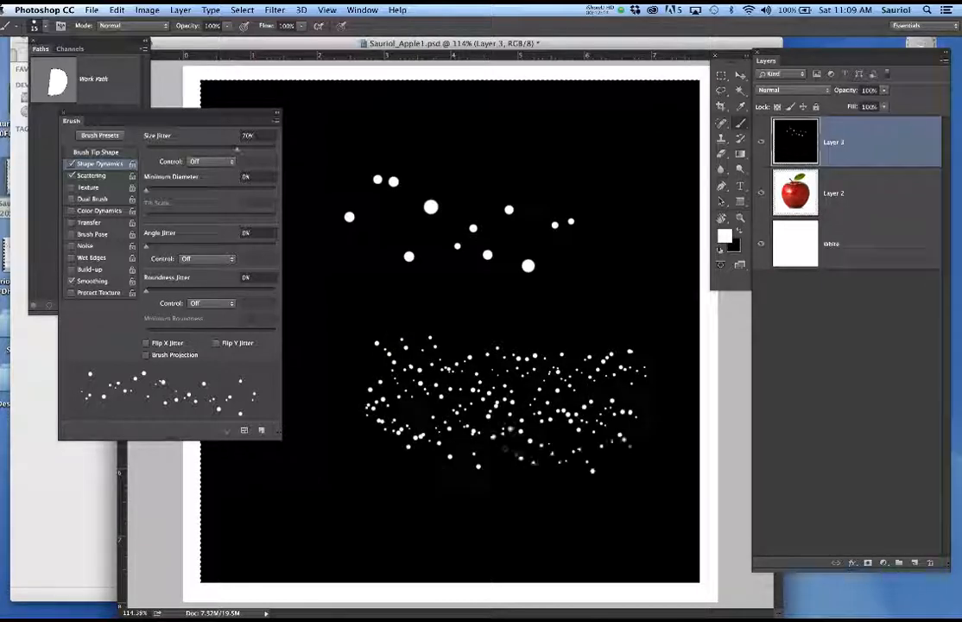
{"action": "mouse_move", "coordinate": [505, 449]}
{"action": "left_mouse_down"}
{"action": "mouse_move", "coordinate": [456, 471]}
{"action": "mouse_move", "coordinate": [361, 460]}
{"action": "mouse_move", "coordinate": [439, 487]}
{"action": "mouse_move", "coordinate": [659, 491]}
{"action": "mouse_move", "coordinate": [508, 512]}
{"action": "mouse_move", "coordinate": [369, 507]}
{"action": "left_mouse_up"}
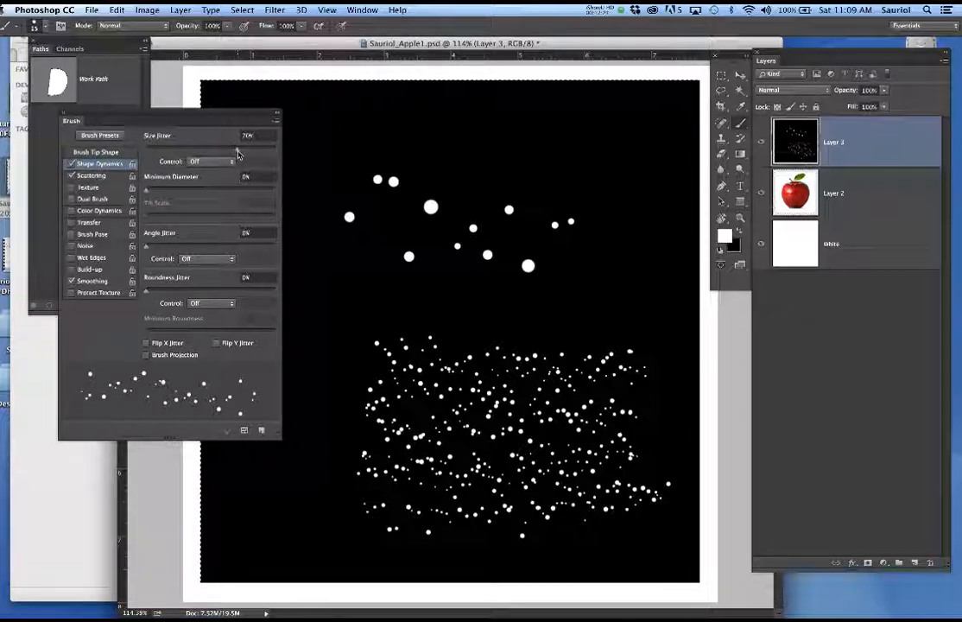
Set the brush spacing to 142%, then refill Layer 3 with black and paint rows of scattered dots near its center
{"action": "left_click", "coordinate": [113, 177]}
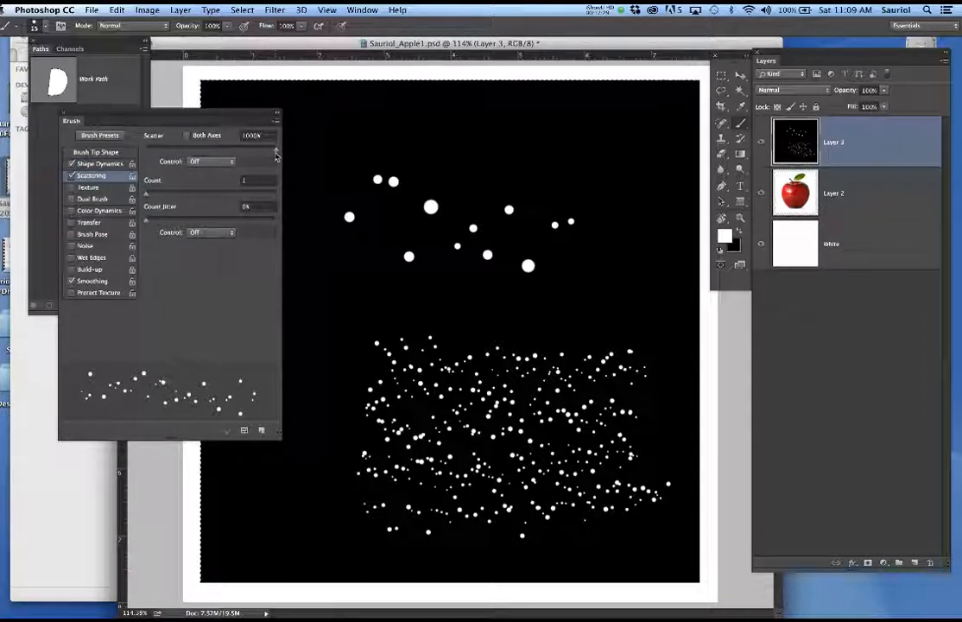
{"action": "left_click", "coordinate": [101, 153]}
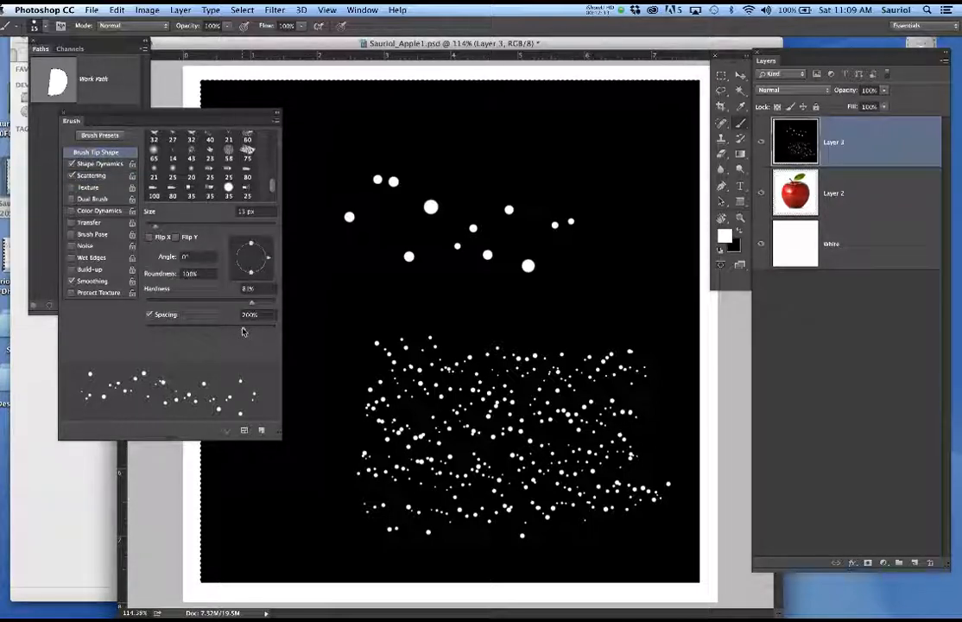
{"action": "left_click_drag", "start_coordinate": [243, 332], "coordinate": [223, 332]}
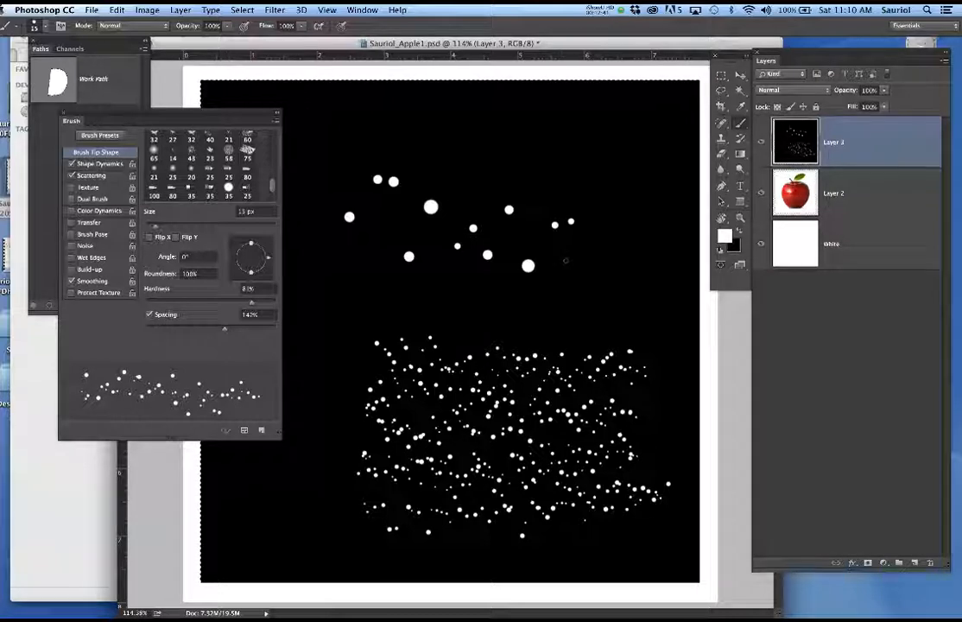
{"action": "key", "text": "super+BackSpace"}
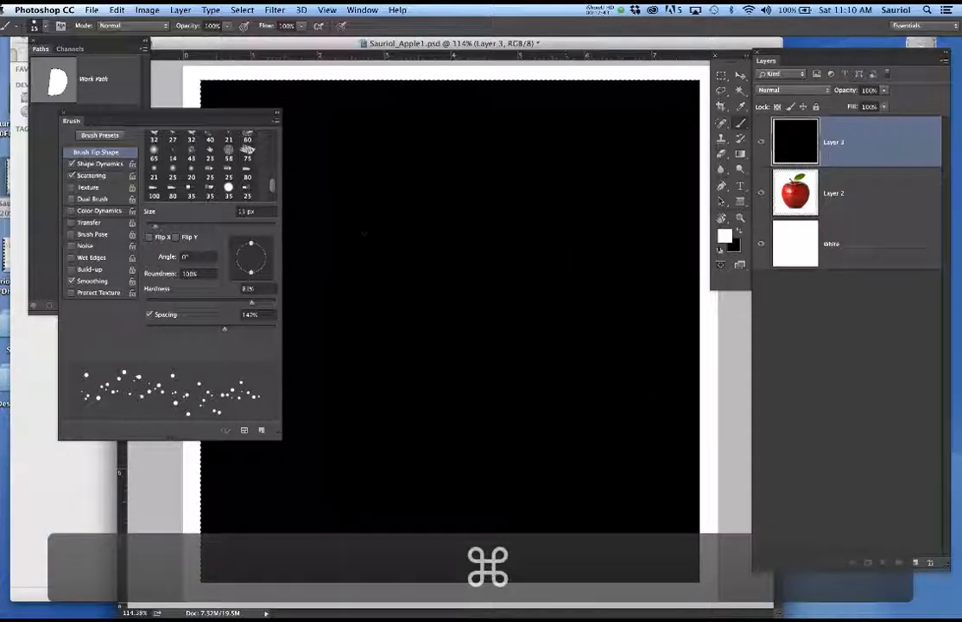
{"action": "mouse_move", "coordinate": [356, 221]}
{"action": "left_mouse_down"}
{"action": "mouse_move", "coordinate": [455, 223]}
{"action": "mouse_move", "coordinate": [605, 273]}
{"action": "mouse_move", "coordinate": [579, 287]}
{"action": "mouse_move", "coordinate": [415, 269]}
{"action": "mouse_move", "coordinate": [337, 282]}
{"action": "mouse_move", "coordinate": [362, 300]}
{"action": "mouse_move", "coordinate": [596, 342]}
{"action": "mouse_move", "coordinate": [536, 364]}
{"action": "mouse_move", "coordinate": [421, 348]}
{"action": "mouse_move", "coordinate": [366, 355]}
{"action": "left_mouse_up"}
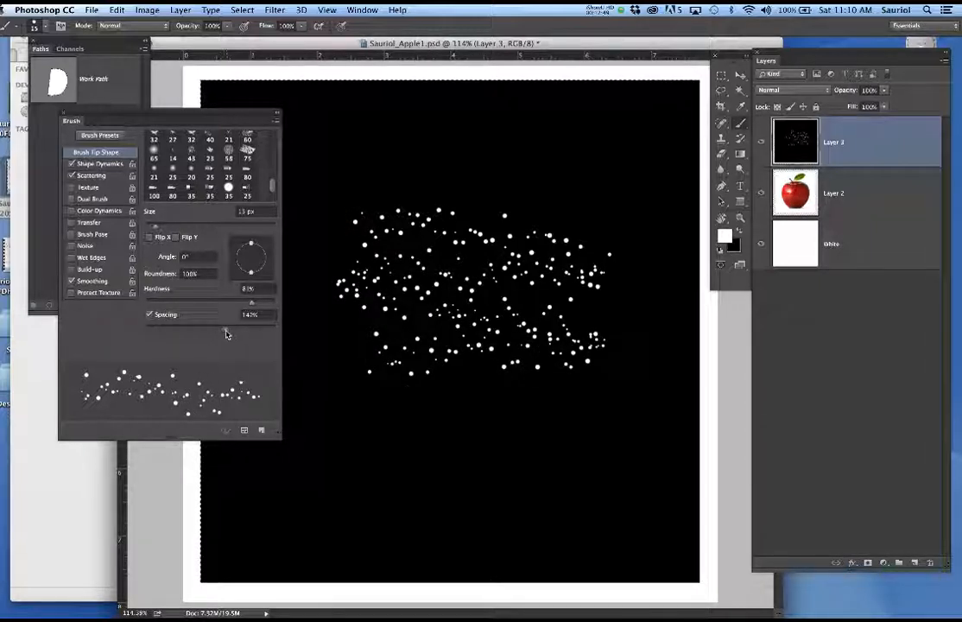
Undo the last dots and paint a denser band across the upper part of Layer 3 with the brush spacing at 53%
{"action": "mouse_move", "coordinate": [224, 333]}
{"action": "left_mouse_down"}
{"action": "mouse_move", "coordinate": [238, 333]}
{"action": "mouse_move", "coordinate": [175, 332]}
{"action": "left_mouse_up"}
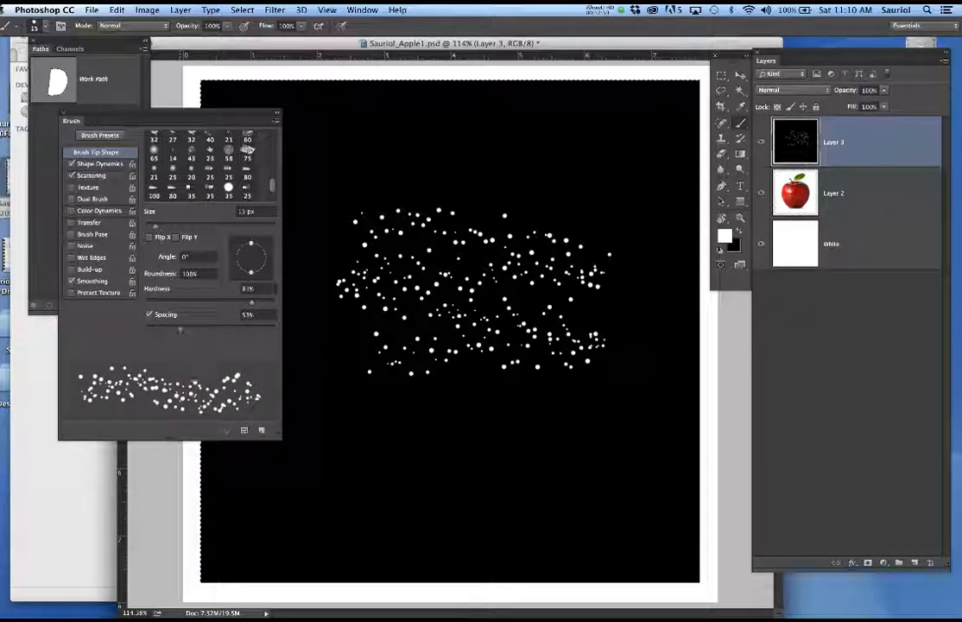
{"action": "key", "text": "super+z"}
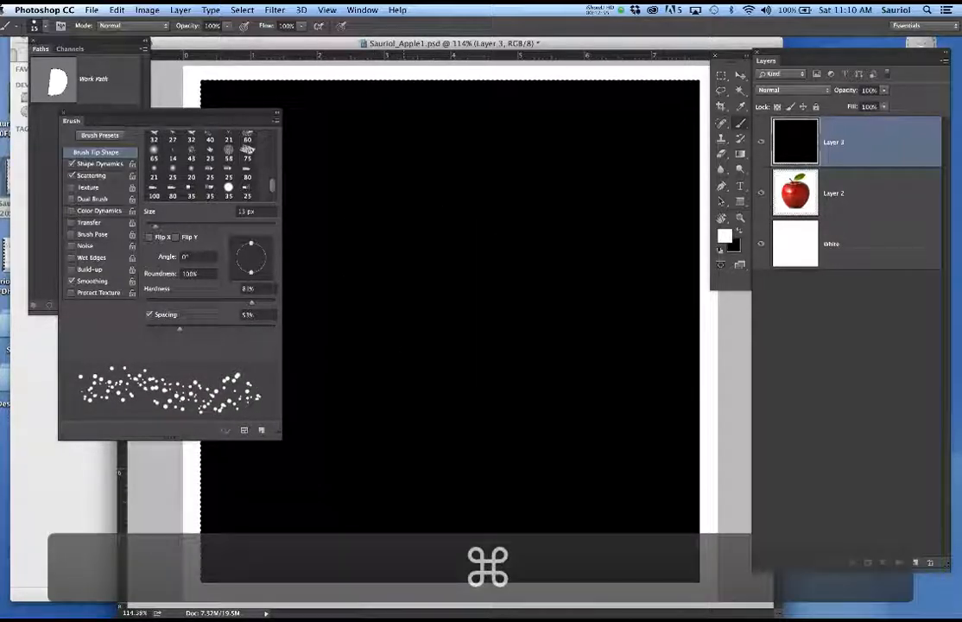
{"action": "mouse_move", "coordinate": [380, 134]}
{"action": "left_mouse_down"}
{"action": "mouse_move", "coordinate": [377, 148]}
{"action": "mouse_move", "coordinate": [682, 168]}
{"action": "mouse_move", "coordinate": [682, 211]}
{"action": "left_mouse_up"}
{"action": "mouse_move", "coordinate": [378, 153]}
{"action": "left_mouse_down"}
{"action": "mouse_move", "coordinate": [319, 156]}
{"action": "mouse_move", "coordinate": [488, 211]}
{"action": "left_mouse_up"}
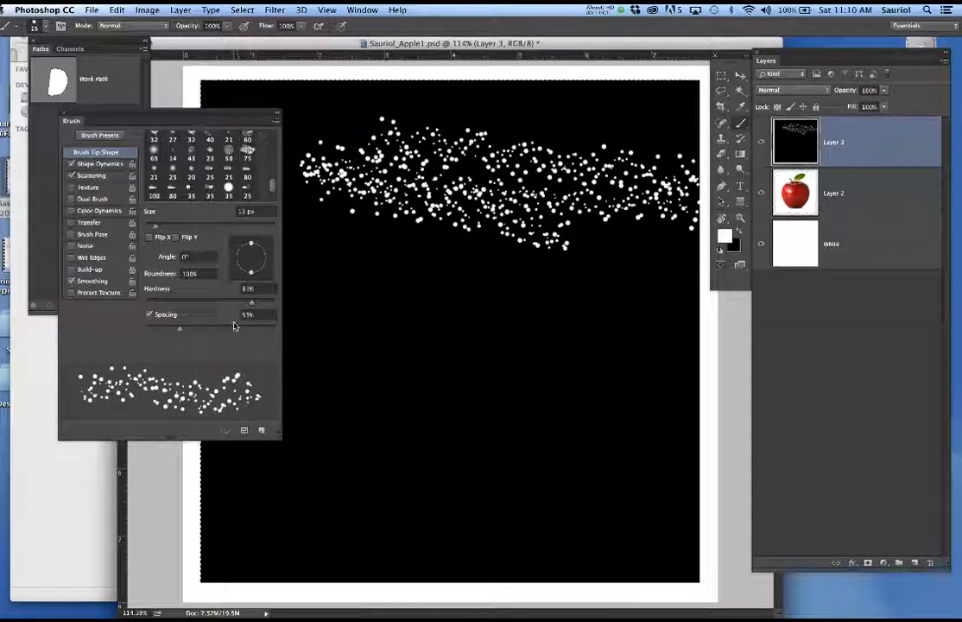
Paint two more dot bands on Layer 3, the middle one at 142% spacing and the lowest at 350% spacing
{"action": "left_click_drag", "start_coordinate": [177, 333], "coordinate": [225, 329]}
{"action": "mouse_move", "coordinate": [378, 311]}
{"action": "left_mouse_down"}
{"action": "mouse_move", "coordinate": [619, 370]}
{"action": "mouse_move", "coordinate": [465, 375]}
{"action": "mouse_move", "coordinate": [383, 362]}
{"action": "mouse_move", "coordinate": [560, 413]}
{"action": "left_mouse_up"}
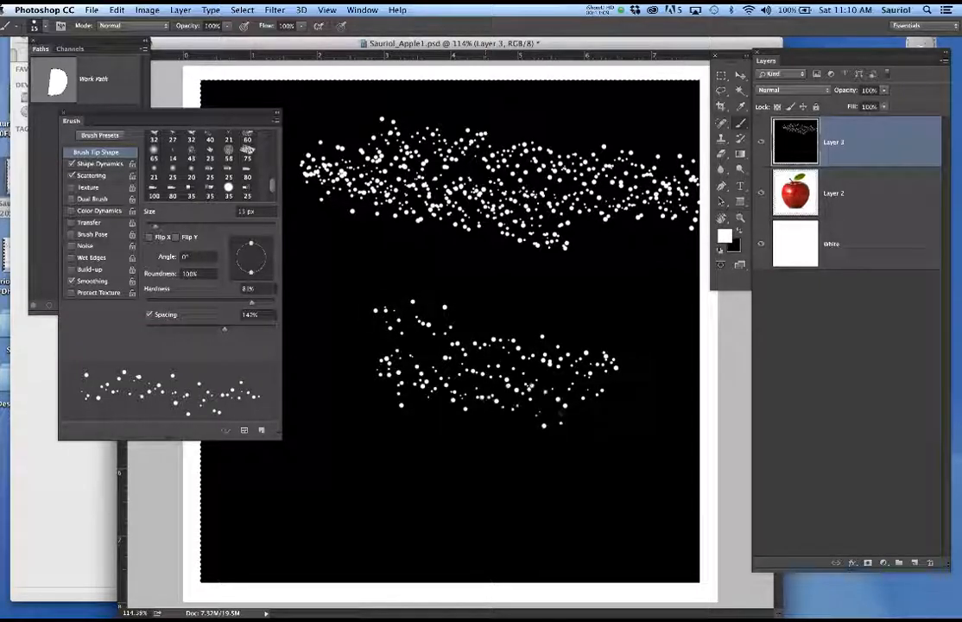
{"action": "left_click_drag", "start_coordinate": [222, 333], "coordinate": [254, 330]}
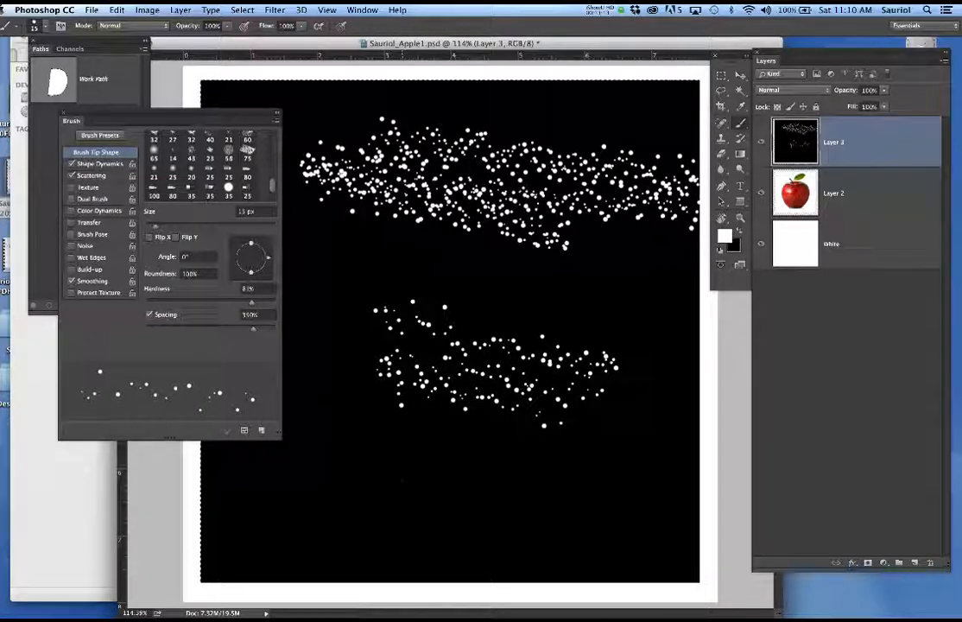
{"action": "mouse_move", "coordinate": [377, 484]}
{"action": "left_mouse_down"}
{"action": "mouse_move", "coordinate": [462, 507]}
{"action": "mouse_move", "coordinate": [587, 501]}
{"action": "mouse_move", "coordinate": [428, 479]}
{"action": "mouse_move", "coordinate": [375, 458]}
{"action": "mouse_move", "coordinate": [355, 467]}
{"action": "mouse_move", "coordinate": [367, 487]}
{"action": "mouse_move", "coordinate": [535, 519]}
{"action": "left_mouse_up"}
{"action": "left_click_drag", "start_coordinate": [375, 559], "coordinate": [518, 553]}
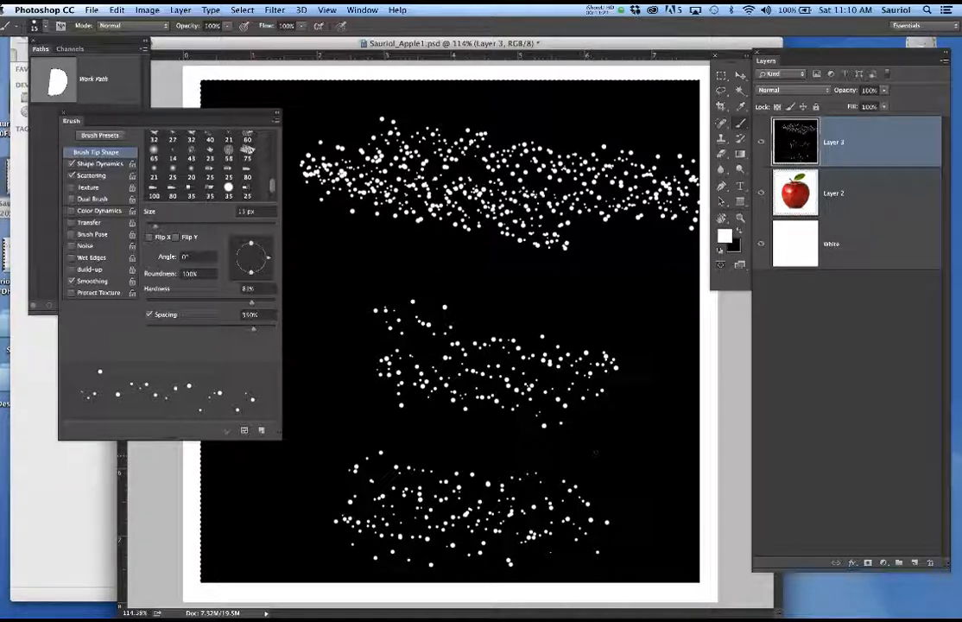
Hide Layer 3 and examine the natural speckles on the apple's skin up close
{"action": "left_click", "coordinate": [761, 141]}
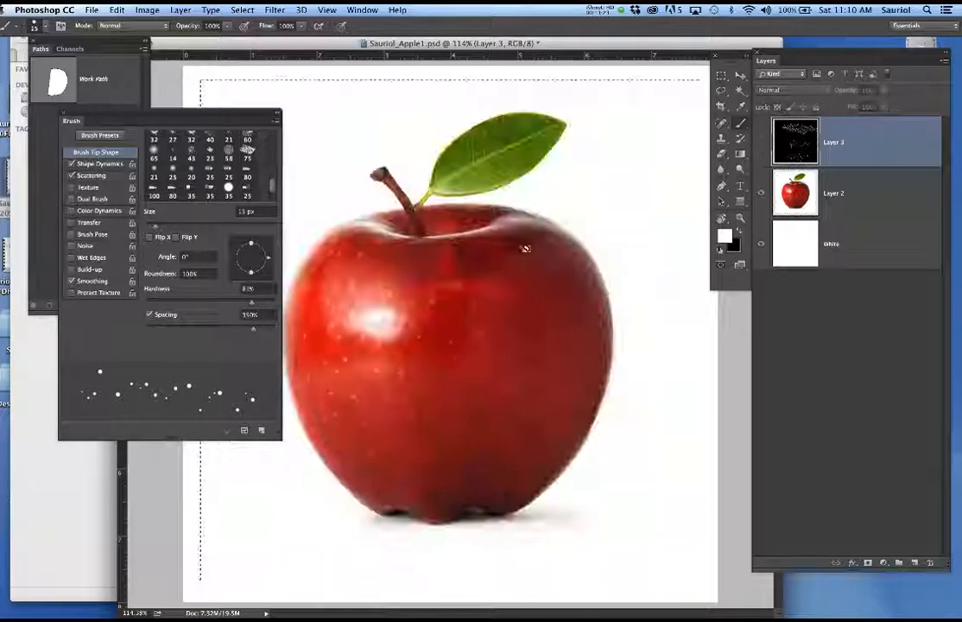
{"action": "scroll", "coordinate": [458, 333], "scroll_direction": "up", "scroll_amount": 3}
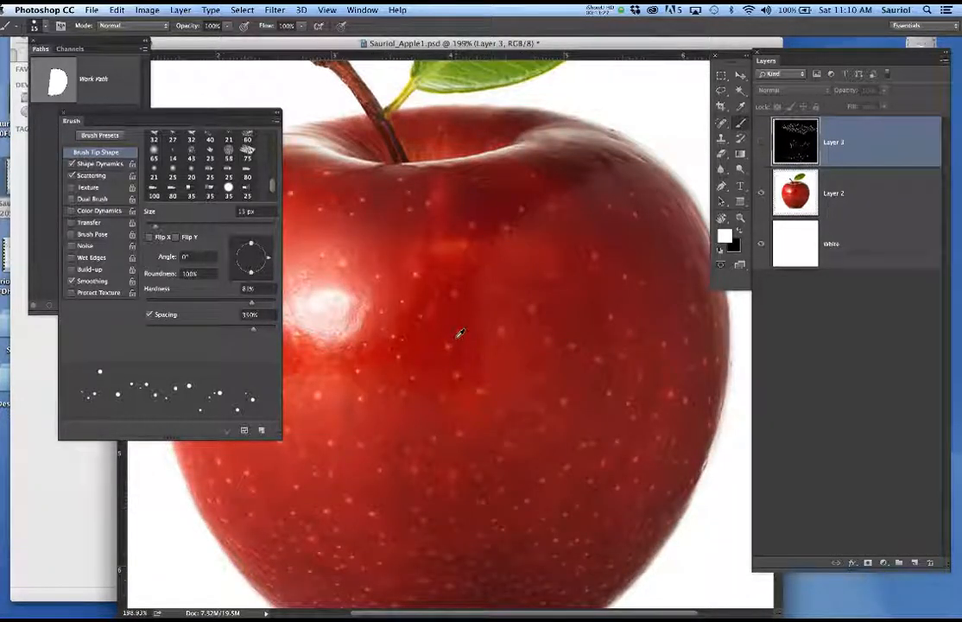
{"action": "scroll", "coordinate": [459, 333], "scroll_direction": "down", "scroll_amount": 2}
{"action": "scroll", "coordinate": [460, 335], "scroll_direction": "down", "scroll_amount": 3}
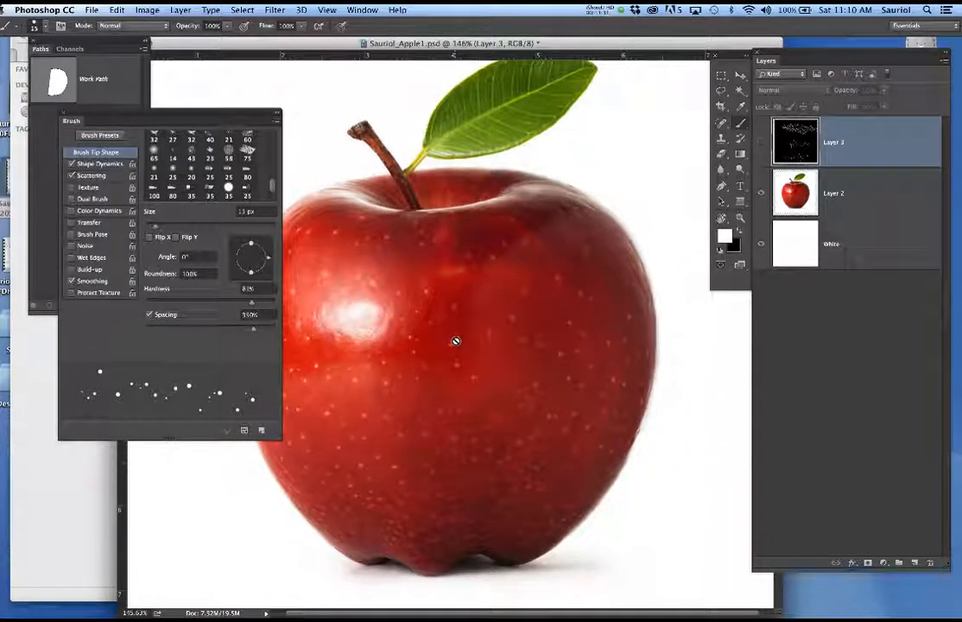
{"action": "left_click_drag", "start_coordinate": [456, 349], "coordinate": [507, 309]}
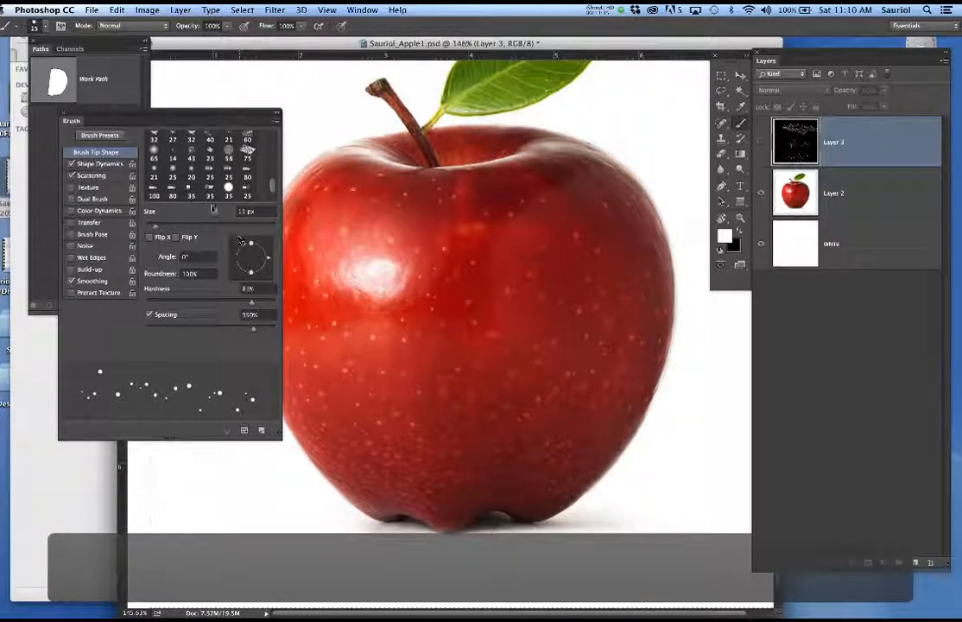
Move the brush settings over the apple, then display the brush presets list separately from the overlapping Libraries group
{"action": "left_click_drag", "start_coordinate": [116, 121], "coordinate": [239, 120]}
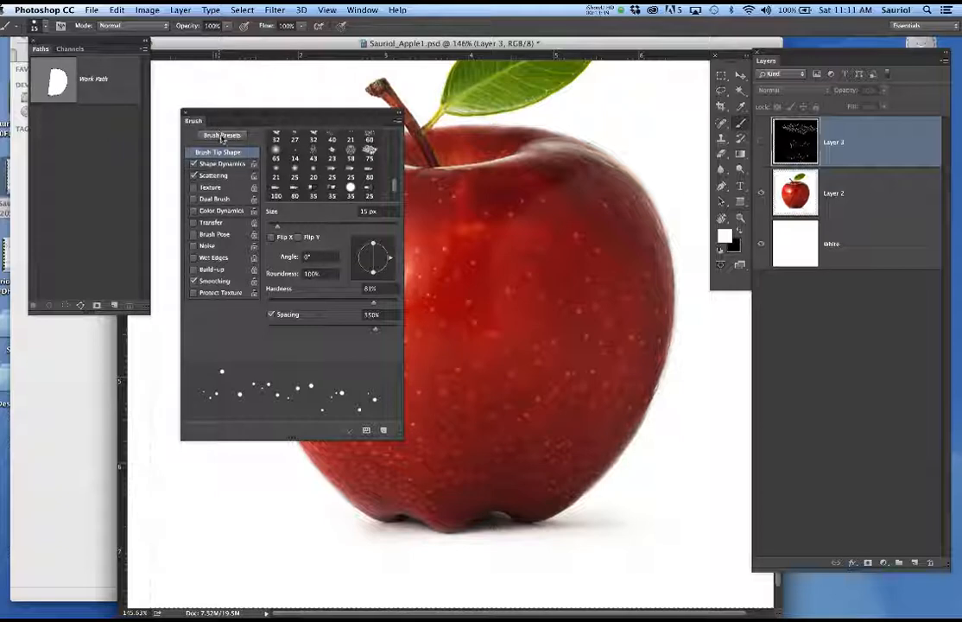
{"action": "left_click", "coordinate": [223, 136]}
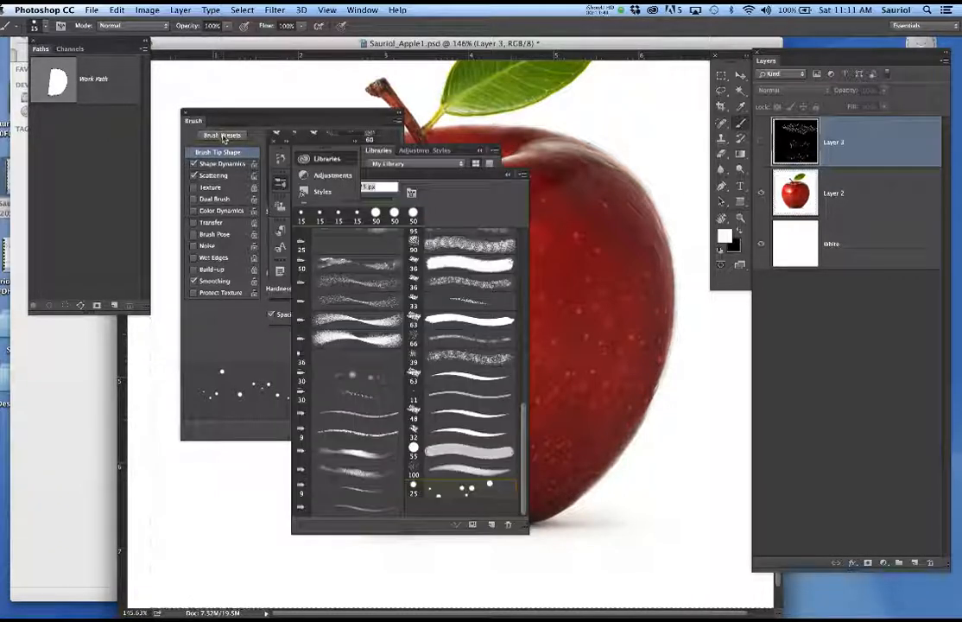
{"action": "left_click", "coordinate": [333, 176]}
{"action": "left_click", "coordinate": [333, 192]}
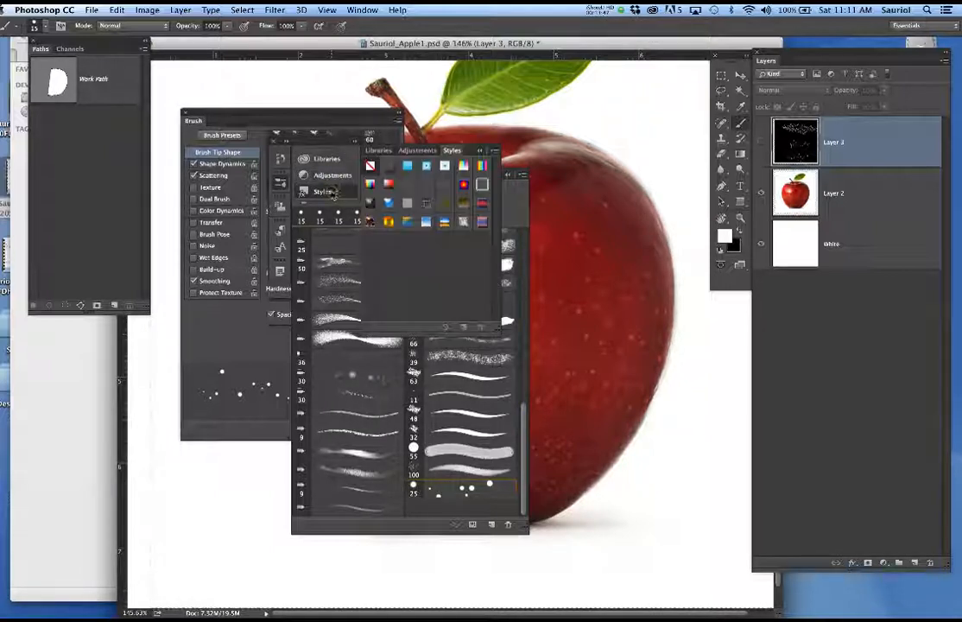
{"action": "left_click", "coordinate": [334, 161]}
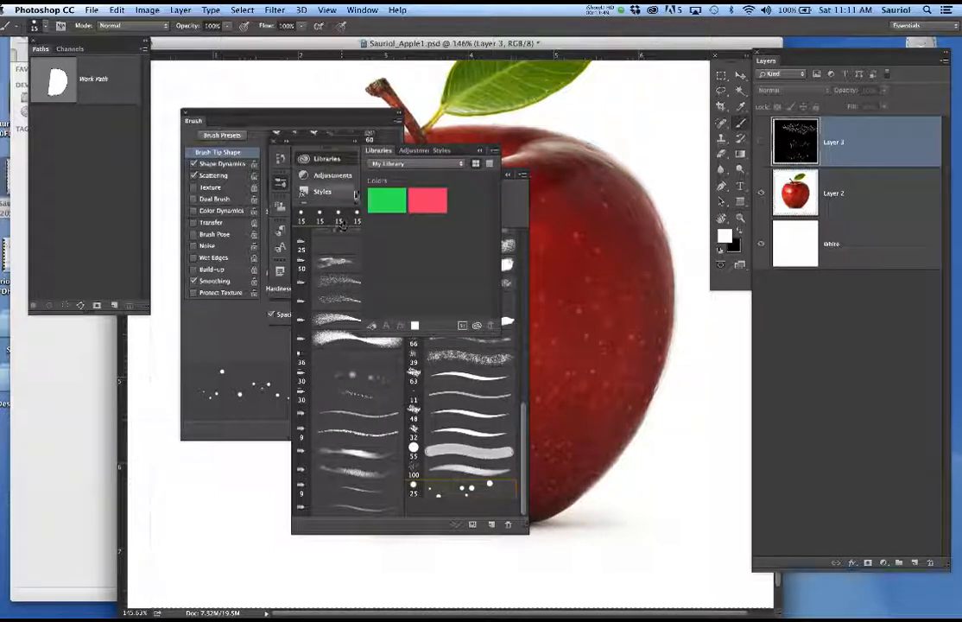
{"action": "left_click", "coordinate": [279, 158]}
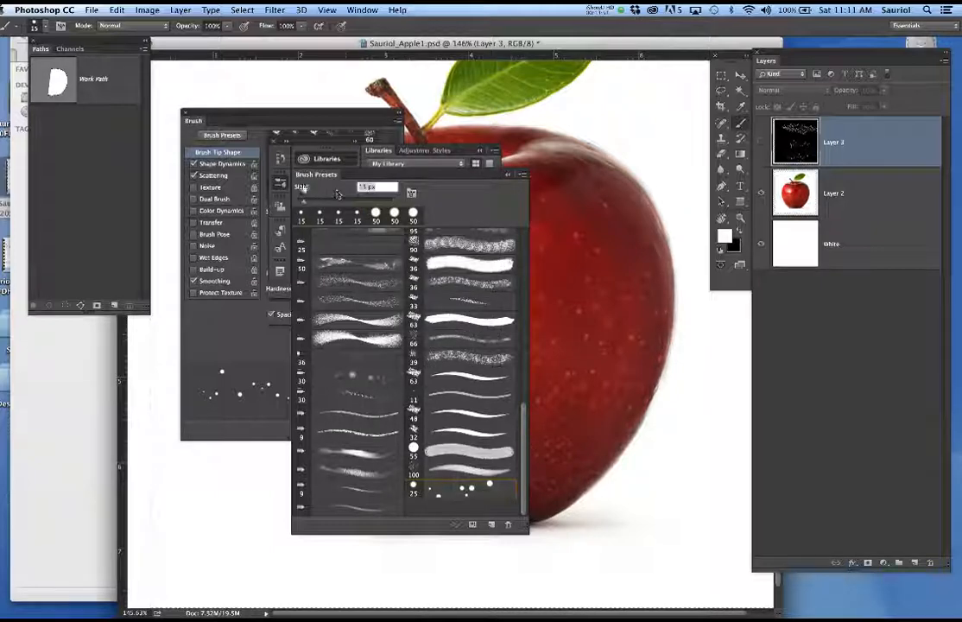
{"action": "left_click_drag", "start_coordinate": [312, 176], "coordinate": [336, 189]}
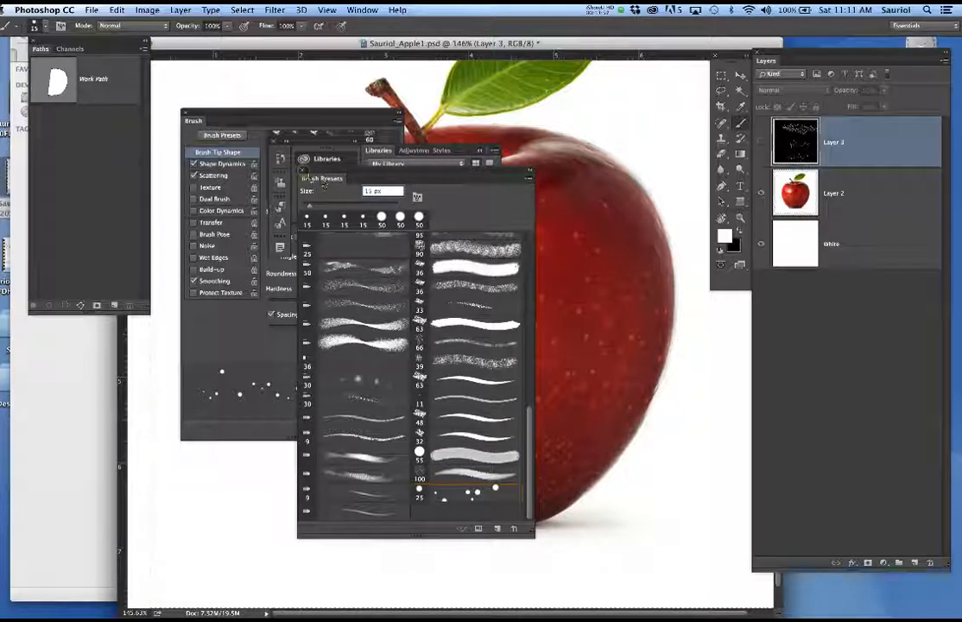
{"action": "left_click", "coordinate": [278, 160]}
{"action": "left_click", "coordinate": [223, 137]}
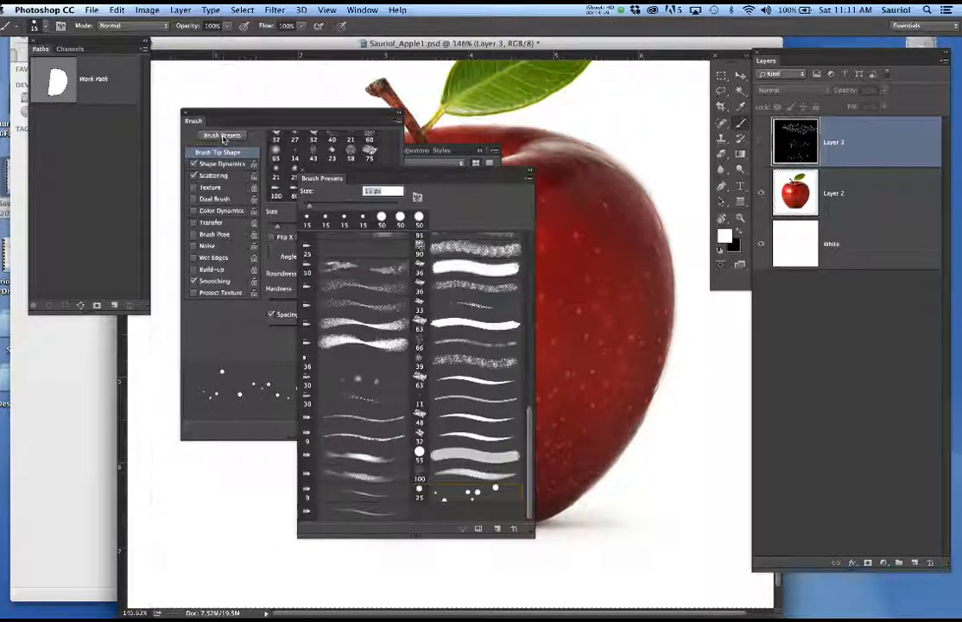
Save the scattered-dot brush as a new preset named with the author's first name plus "Apple2", then close the presets list
{"action": "left_click", "coordinate": [528, 180]}
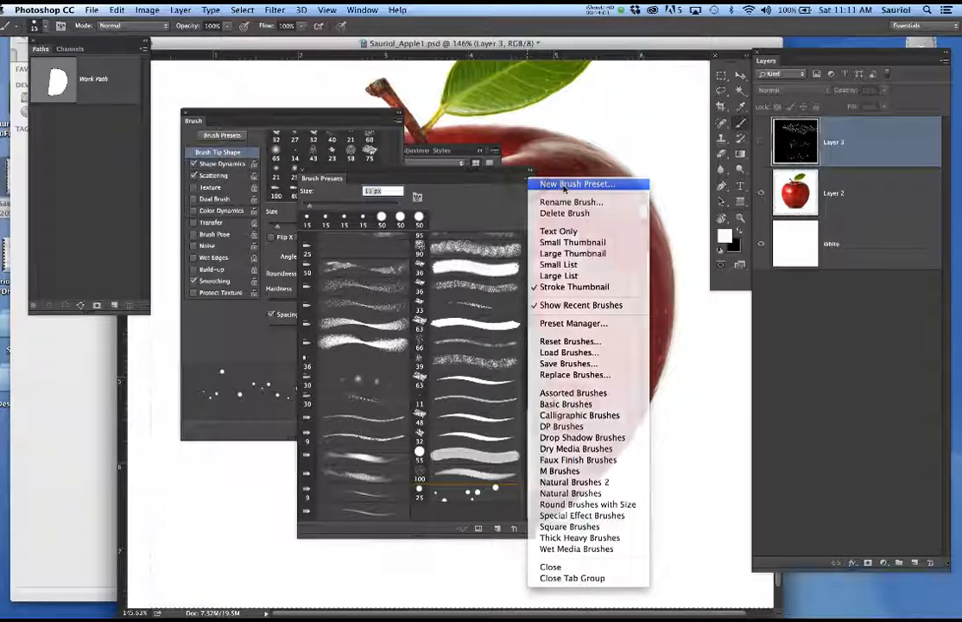
{"action": "left_click", "coordinate": [566, 185]}
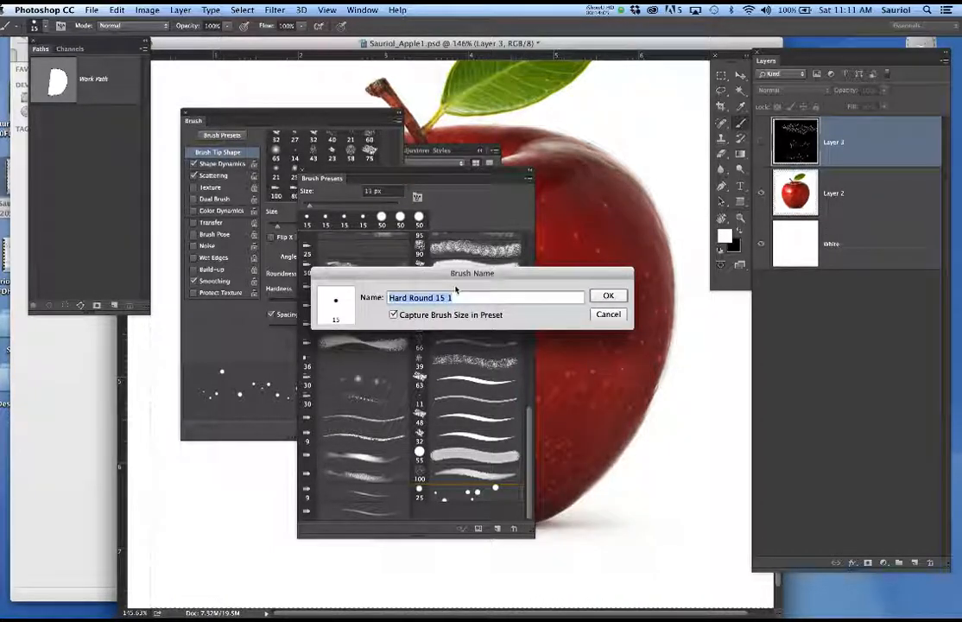
{"action": "type", "text": "Briam"}
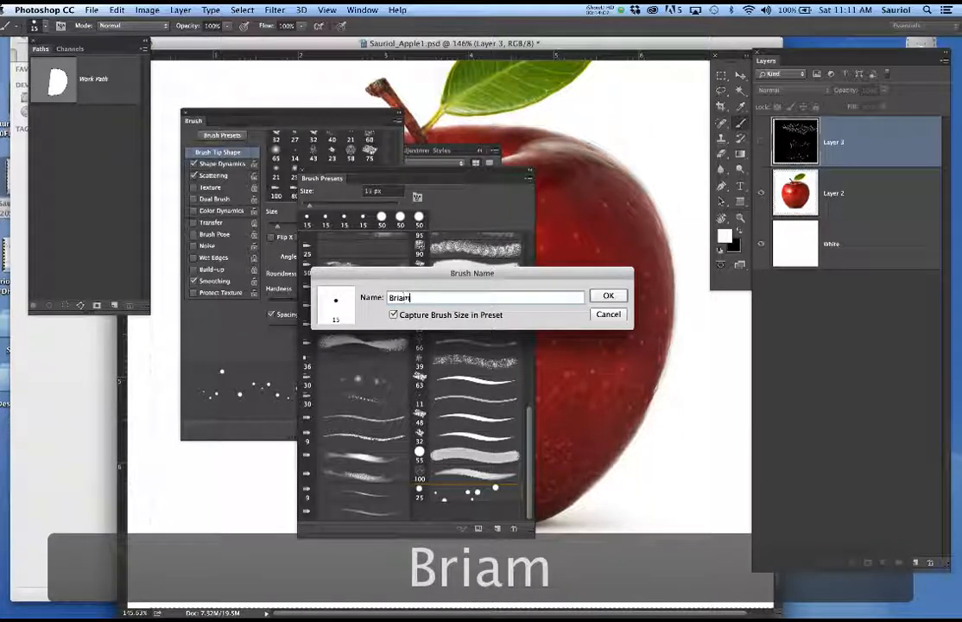
{"action": "key", "text": "BackSpace"}
{"action": "type", "text": "nAppl"}
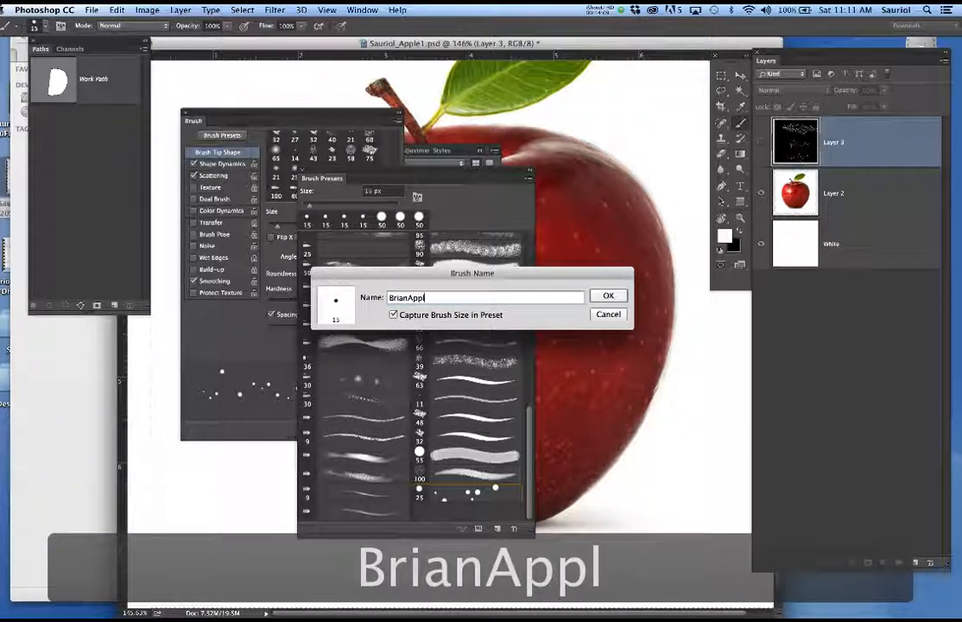
{"action": "type", "text": "e2"}
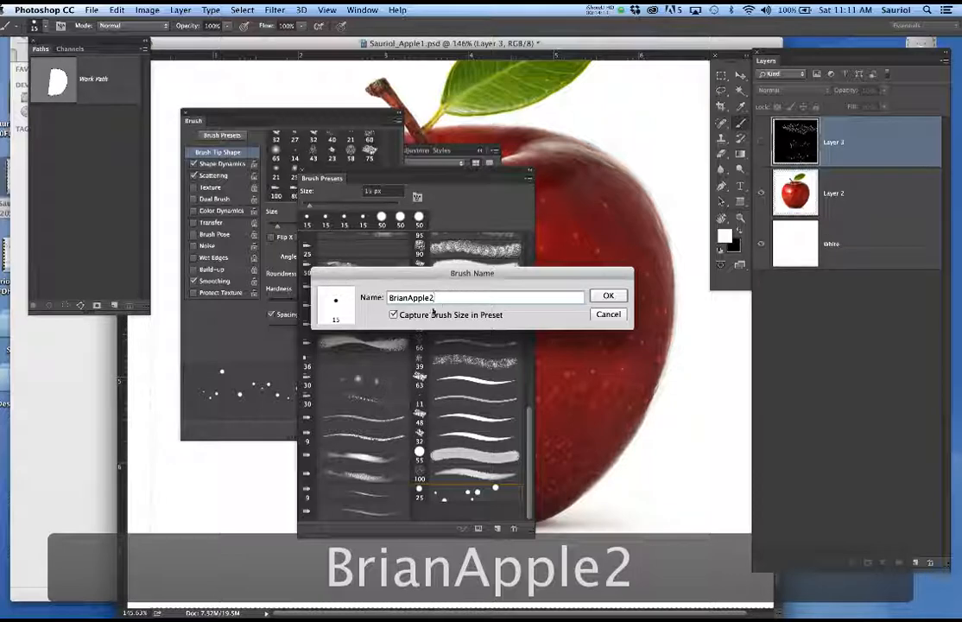
{"action": "left_click", "coordinate": [609, 296]}
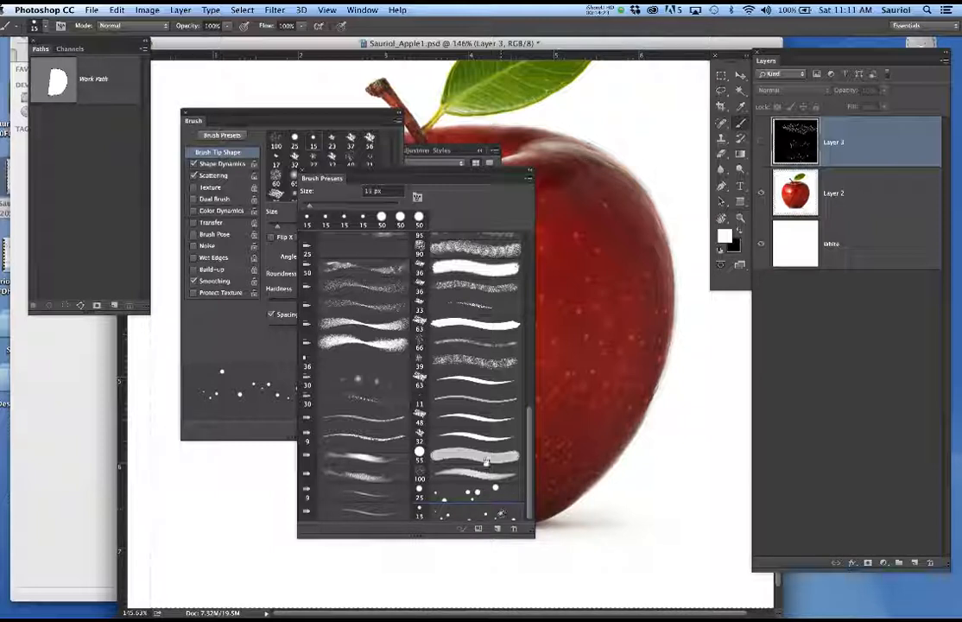
{"action": "left_click", "coordinate": [303, 171]}
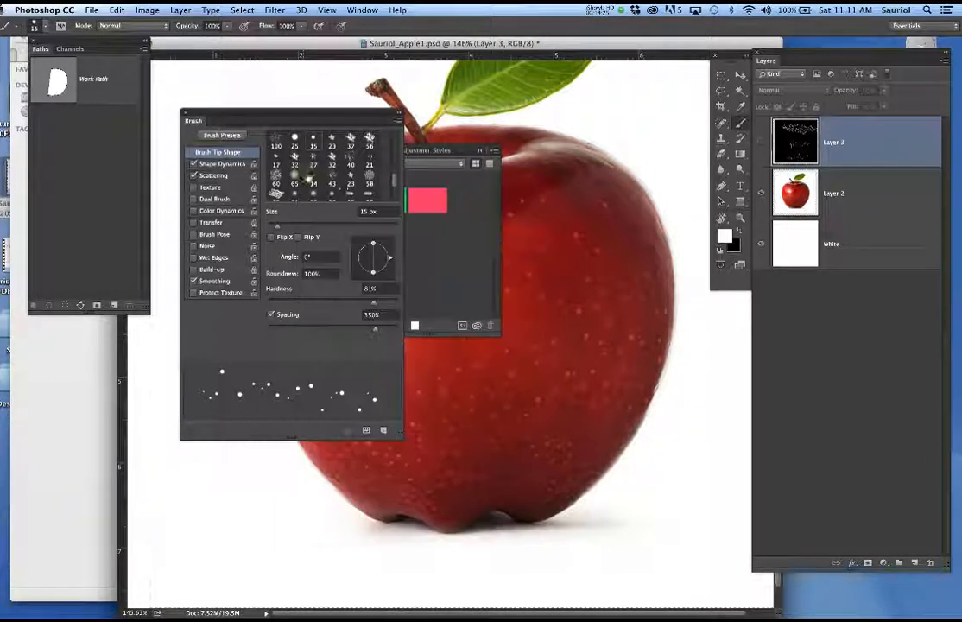
Look for the newly saved 15 px preset in the brush picker and among the brush tips
{"action": "right_click", "coordinate": [584, 222]}
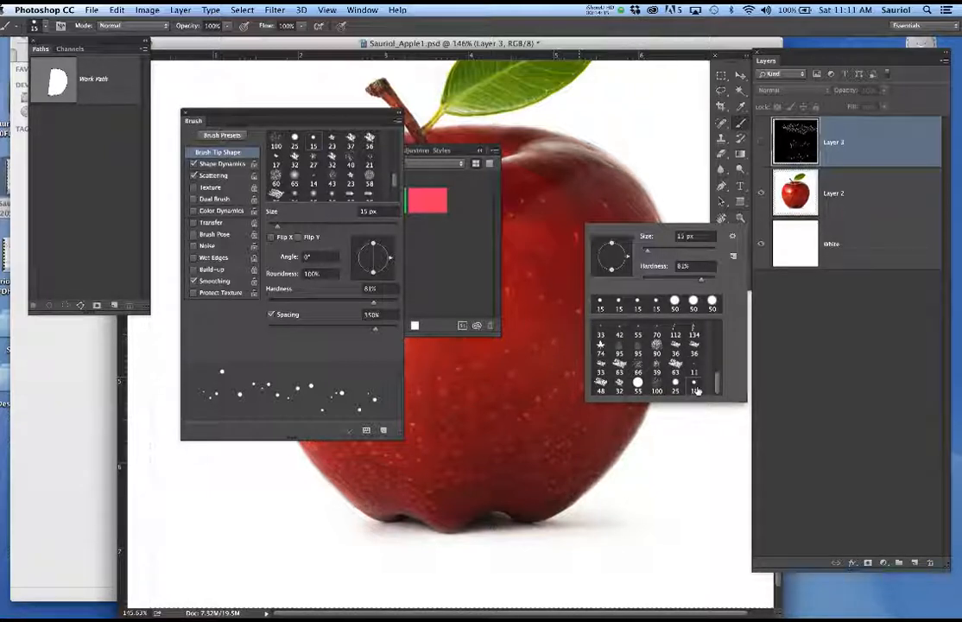
{"action": "left_click_drag", "start_coordinate": [394, 184], "coordinate": [393, 202]}
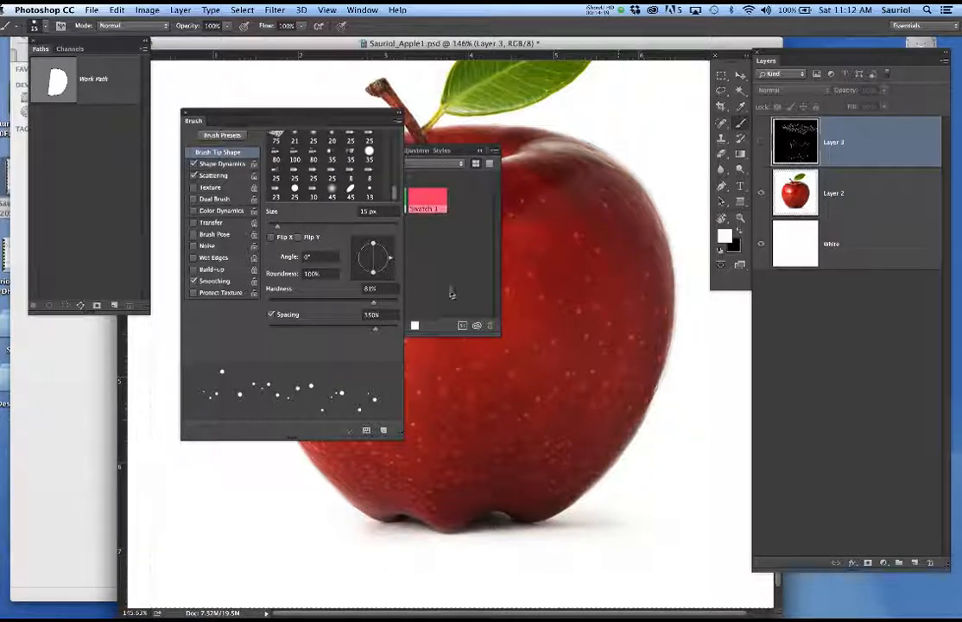
{"action": "right_click", "coordinate": [611, 324]}
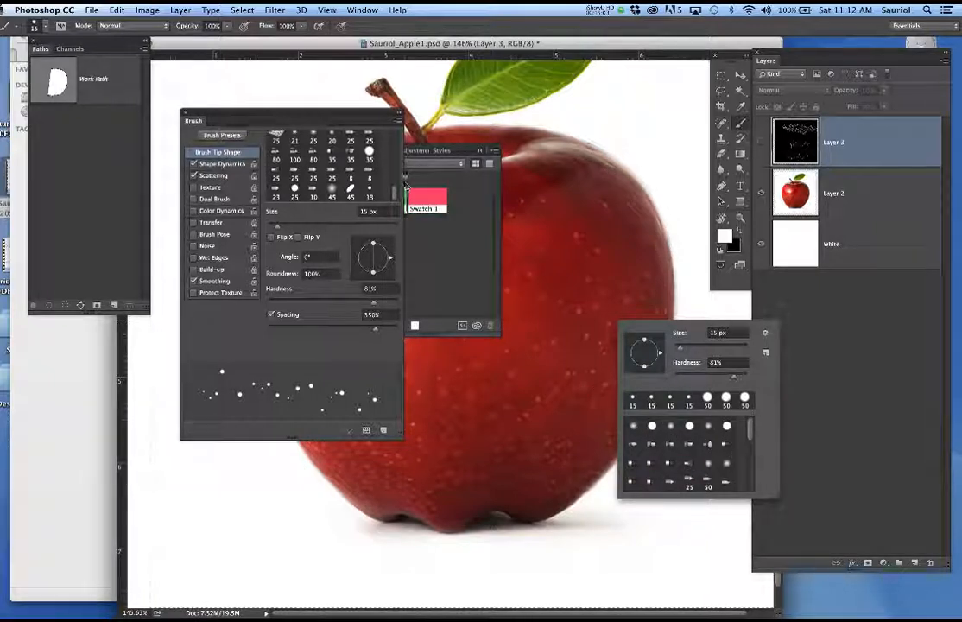
Select the soft round 30 px tip at the beginning of the brush tip list
{"action": "left_click_drag", "start_coordinate": [394, 192], "coordinate": [400, 131]}
{"action": "scroll", "coordinate": [400, 131], "scroll_direction": "up", "scroll_amount": 3}
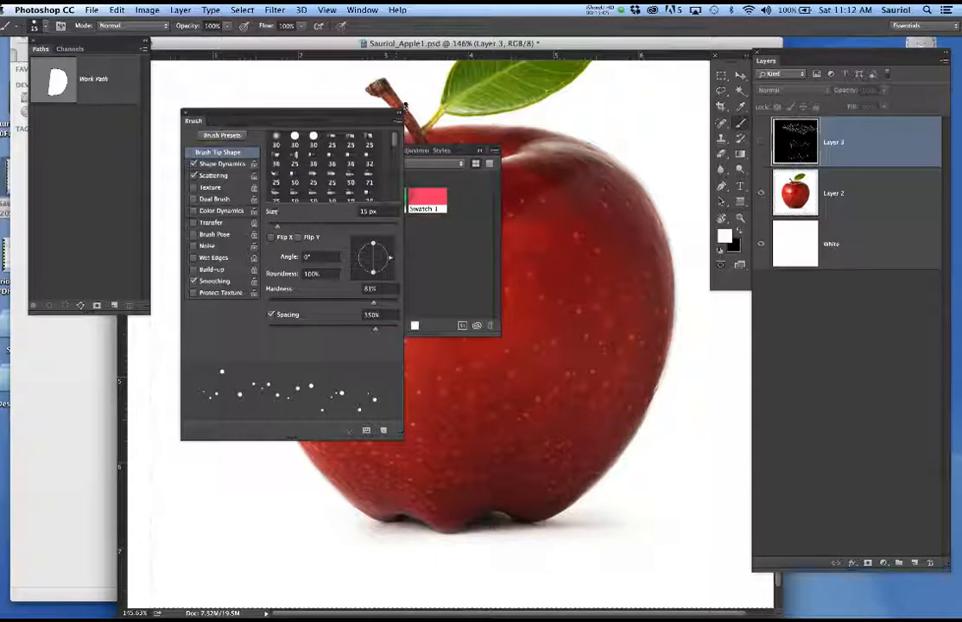
{"action": "left_click", "coordinate": [277, 136]}
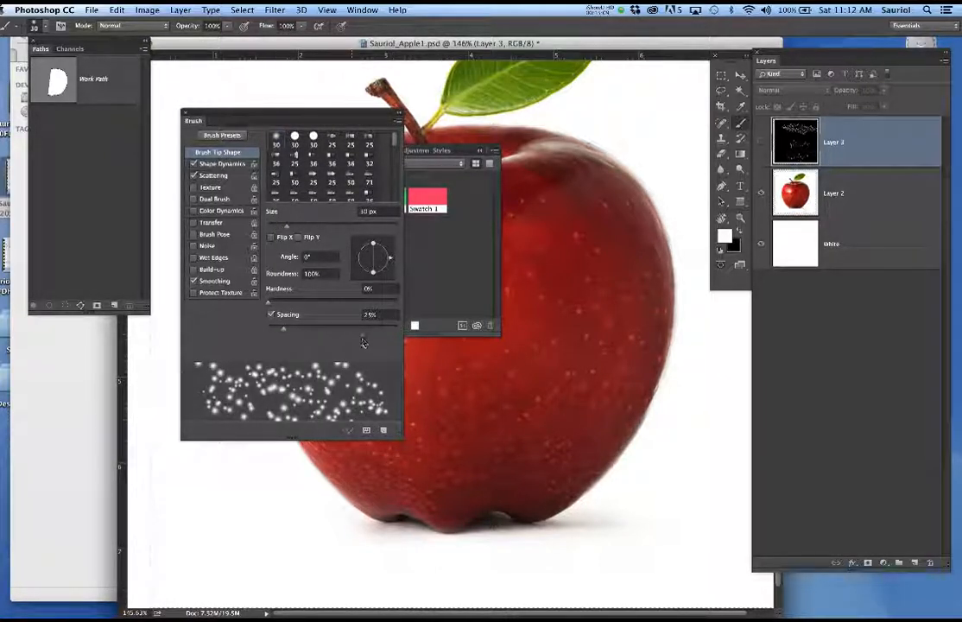
Show Layer 3, clear the view of the Libraries group, refill the layer with black and paint a cluster of soft scattered dots
{"action": "left_click", "coordinate": [761, 141]}
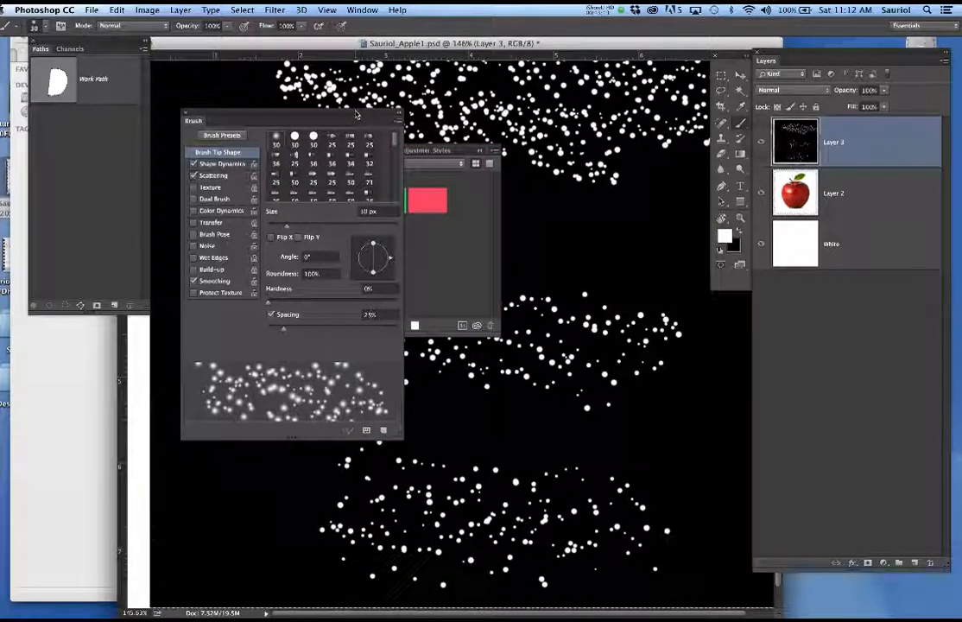
{"action": "mouse_move", "coordinate": [319, 120]}
{"action": "left_mouse_down"}
{"action": "mouse_move", "coordinate": [320, 161]}
{"action": "mouse_move", "coordinate": [235, 178]}
{"action": "left_mouse_up"}
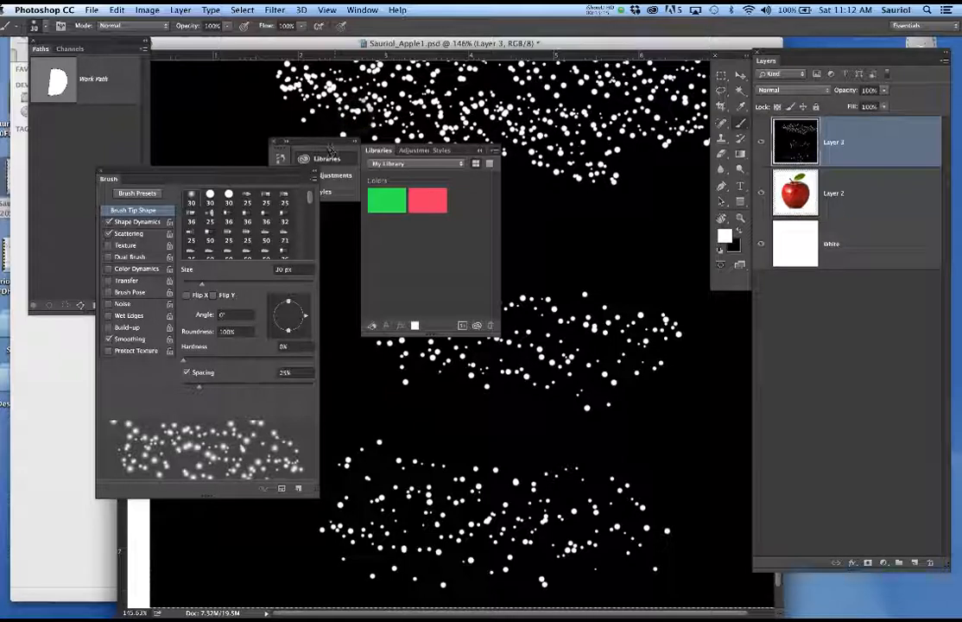
{"action": "left_click", "coordinate": [272, 143]}
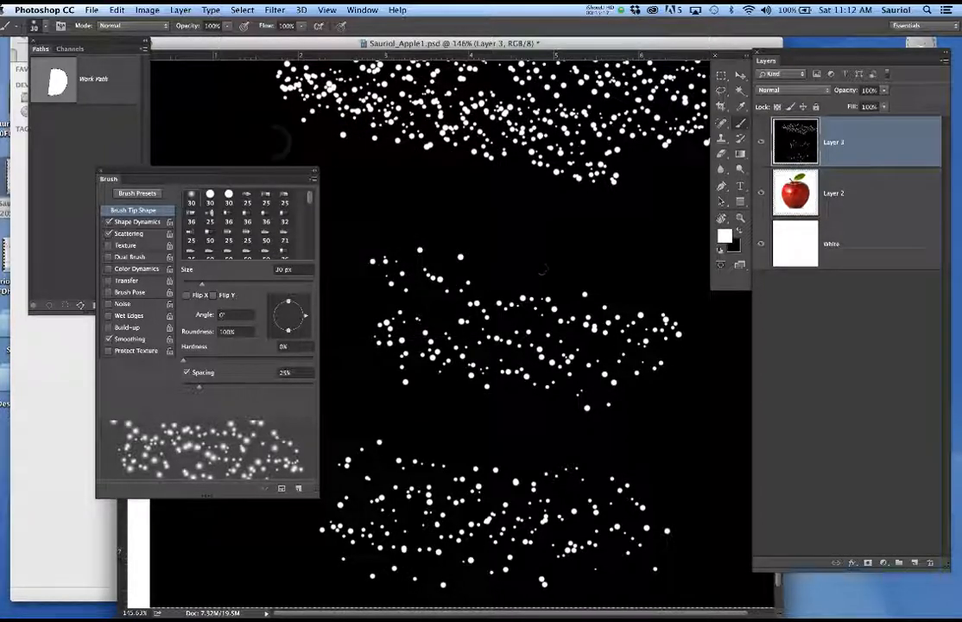
{"action": "key", "text": "super+BackSpace"}
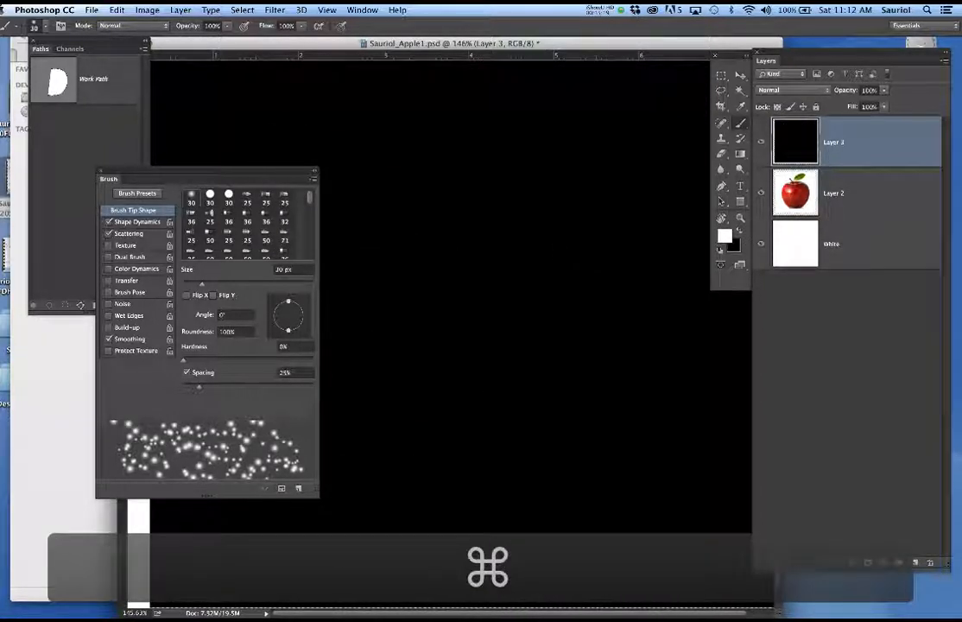
{"action": "mouse_move", "coordinate": [409, 171]}
{"action": "left_mouse_down"}
{"action": "mouse_move", "coordinate": [578, 280]}
{"action": "mouse_move", "coordinate": [440, 316]}
{"action": "left_mouse_up"}
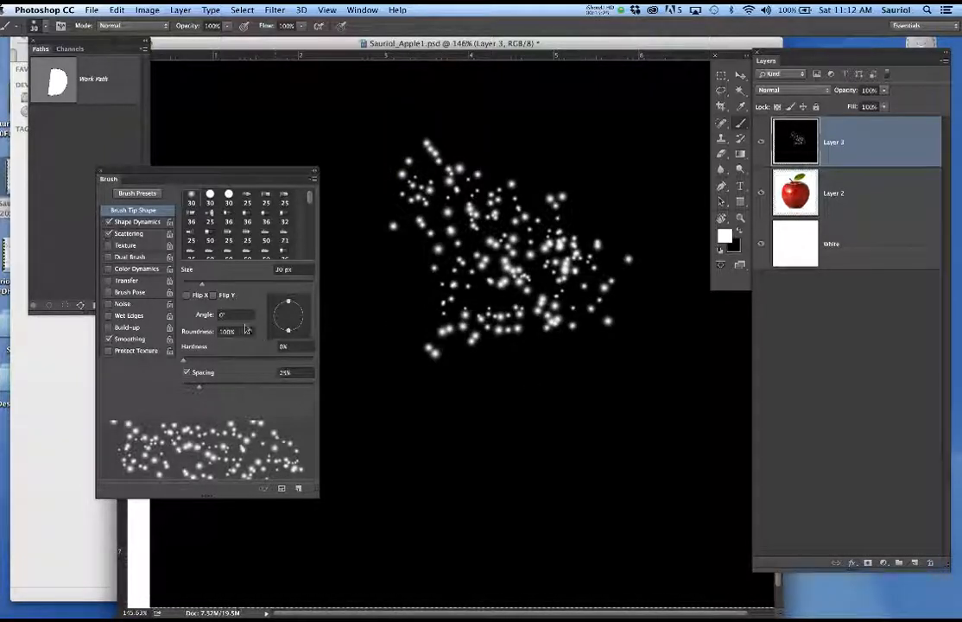
Turn off Shape Dynamics and Scattering, and paint a continuous looping stroke below the dot cluster on Layer 3
{"action": "left_click", "coordinate": [109, 222]}
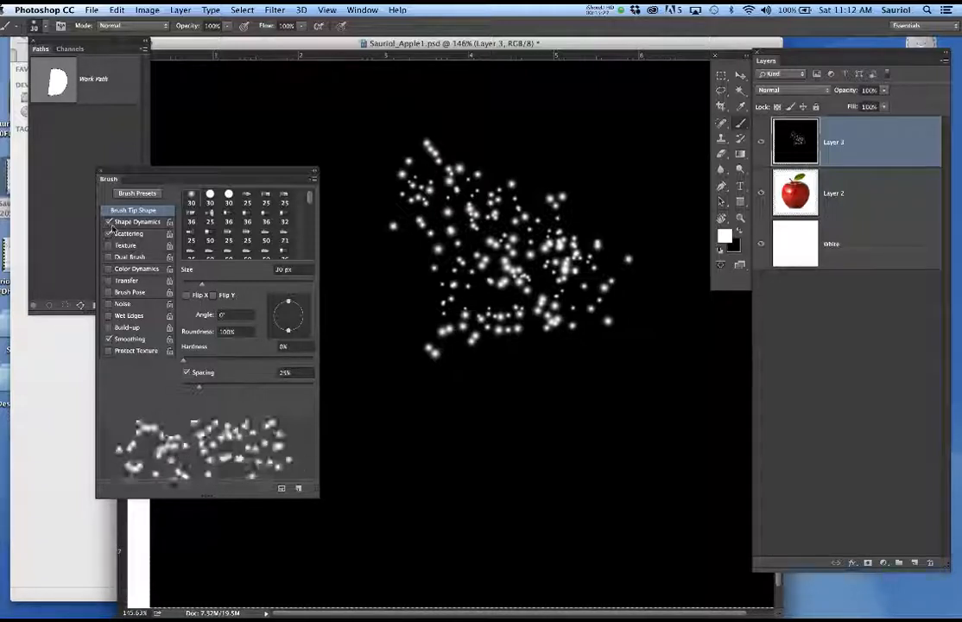
{"action": "left_click", "coordinate": [108, 234]}
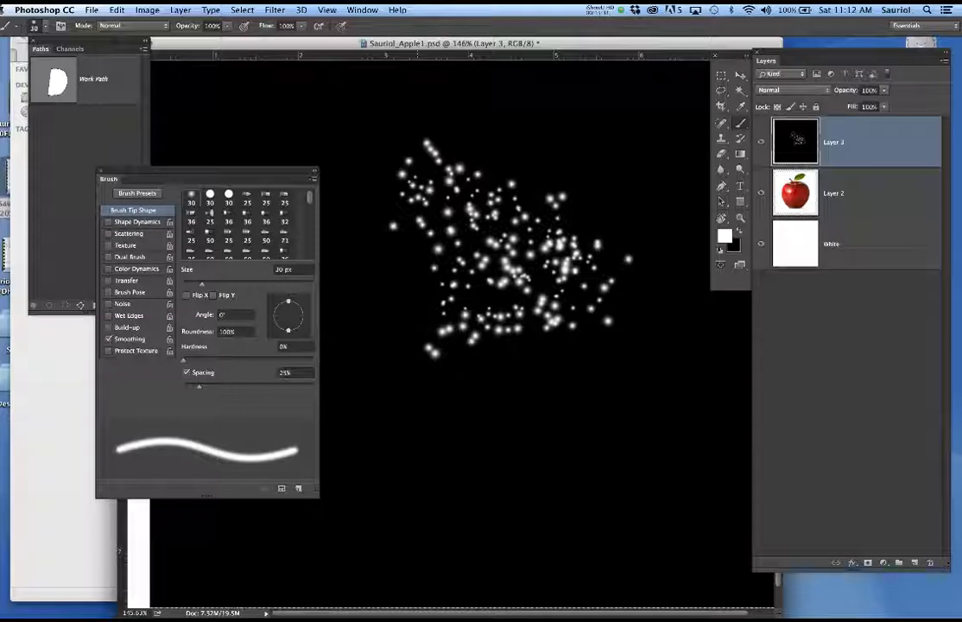
{"action": "mouse_move", "coordinate": [410, 402]}
{"action": "left_mouse_down"}
{"action": "mouse_move", "coordinate": [644, 449]}
{"action": "mouse_move", "coordinate": [415, 404]}
{"action": "mouse_move", "coordinate": [750, 536]}
{"action": "mouse_move", "coordinate": [523, 440]}
{"action": "left_mouse_up"}
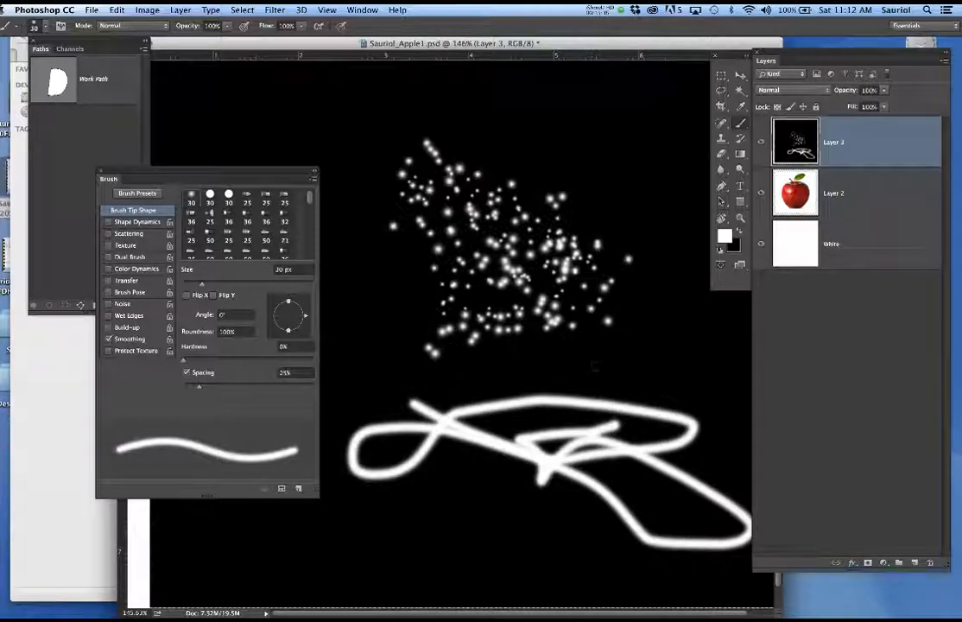
Choose the saved 15 px scattered-dot preset and paint overlapping rows of dots above the soft dot cluster on Layer 3
{"action": "right_click", "coordinate": [620, 369]}
{"action": "left_click", "coordinate": [684, 423]}
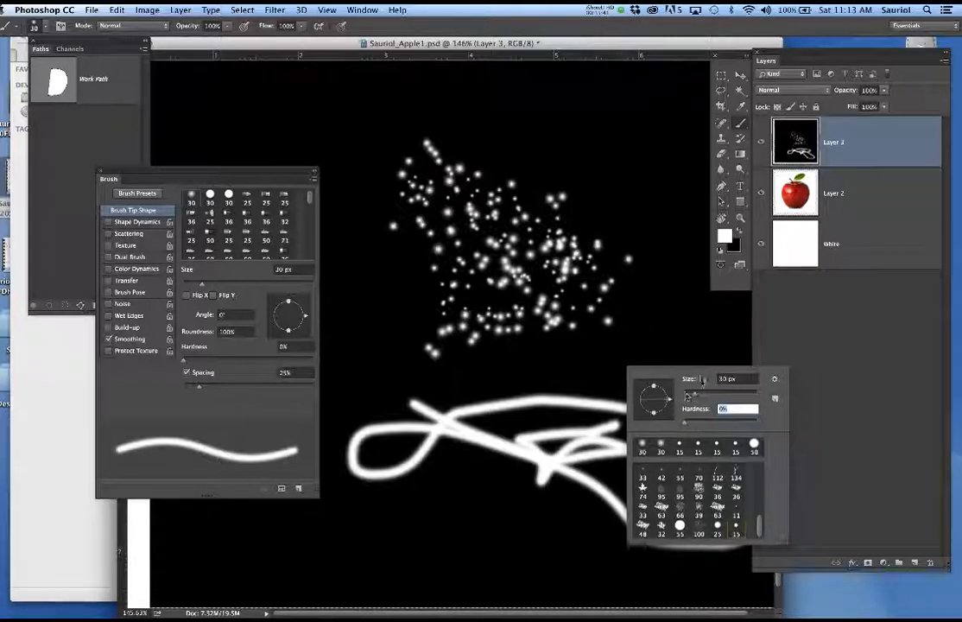
{"action": "key", "text": "Return"}
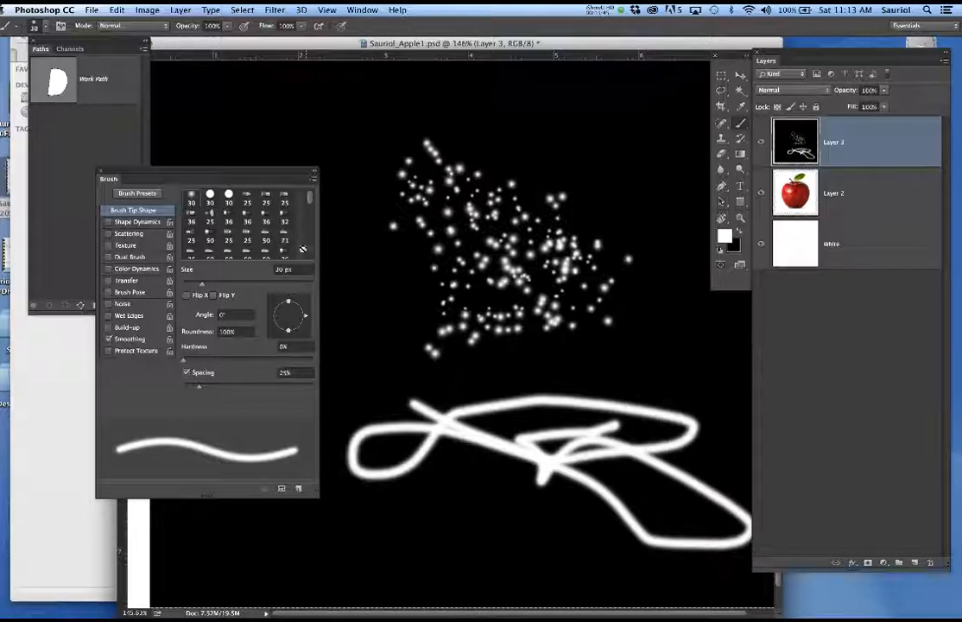
{"action": "right_click", "coordinate": [483, 261]}
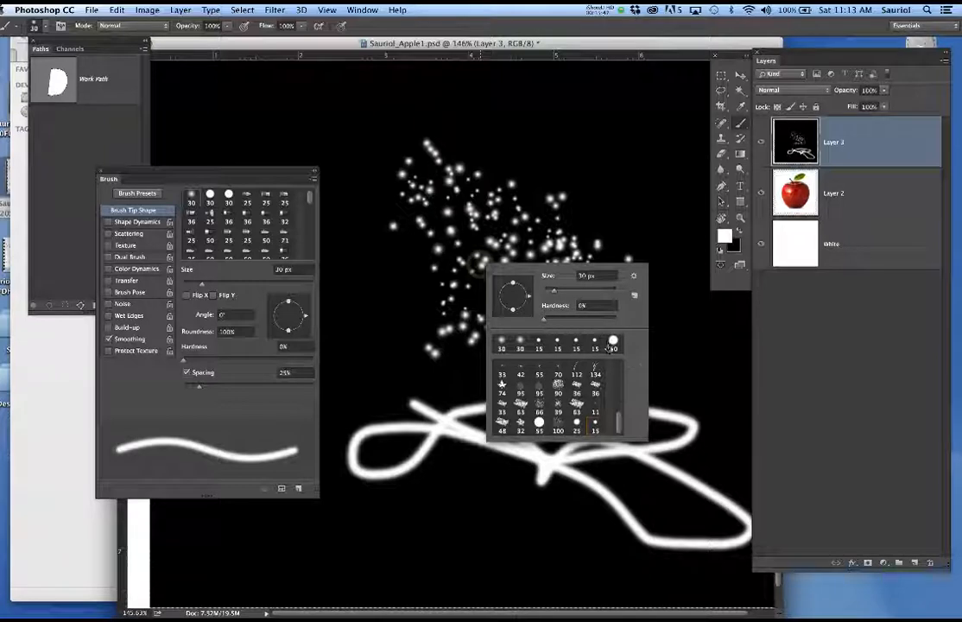
{"action": "left_click", "coordinate": [595, 423]}
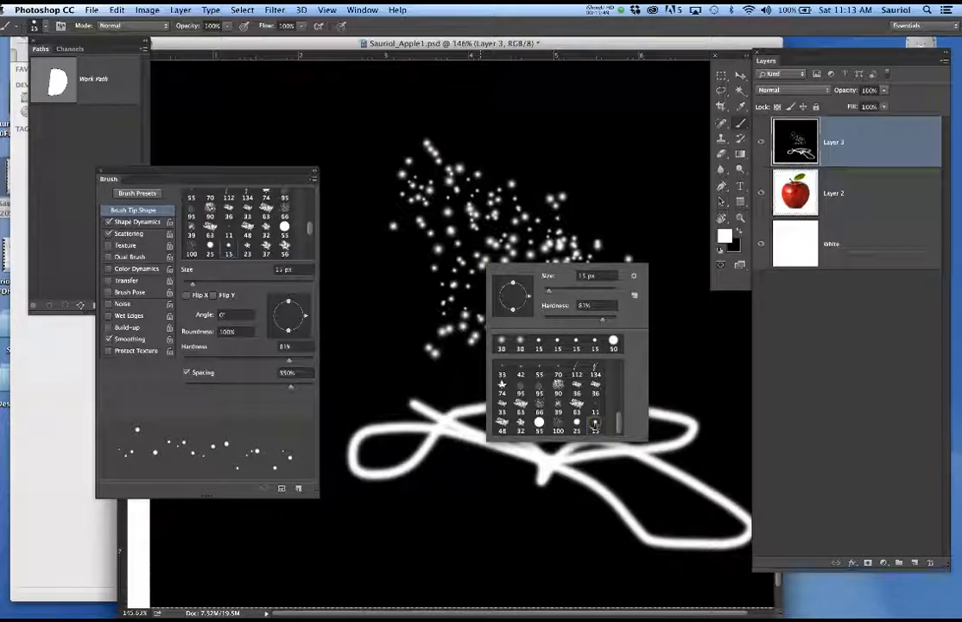
{"action": "key", "text": "Return"}
{"action": "left_click_drag", "start_coordinate": [659, 130], "coordinate": [455, 91]}
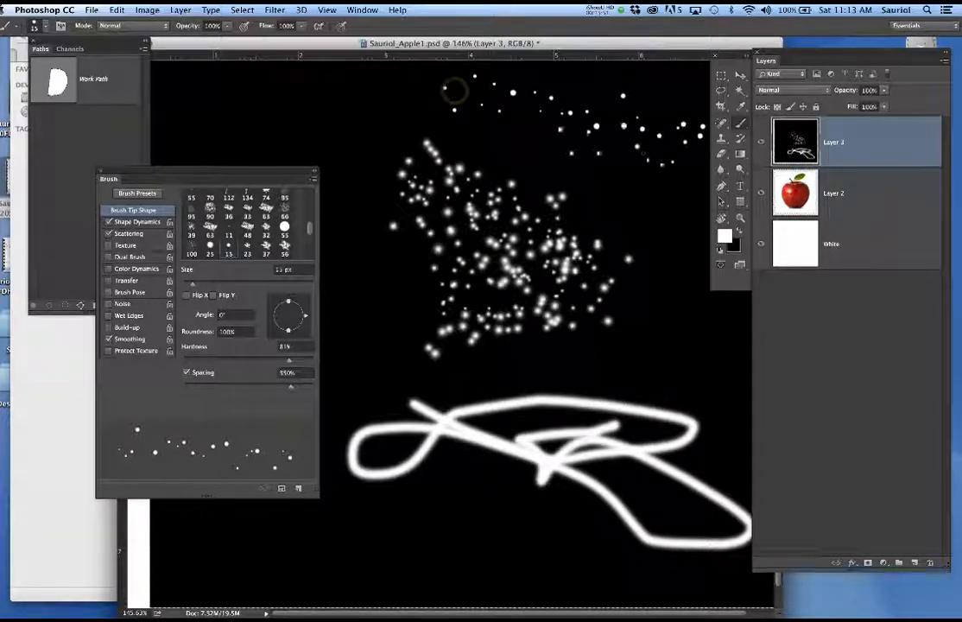
{"action": "left_click_drag", "start_coordinate": [704, 125], "coordinate": [480, 135]}
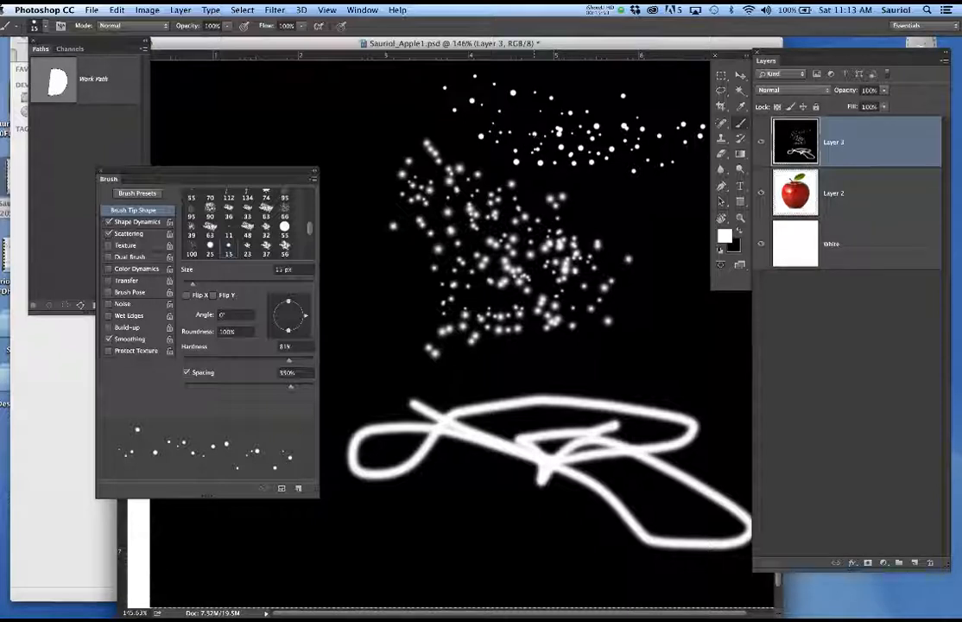
Switch from the saved scattered-dot preset back to the soft round 30 px brush tip
{"action": "scroll", "coordinate": [316, 225], "scroll_direction": "up", "scroll_amount": 2}
{"action": "scroll", "coordinate": [316, 226], "scroll_direction": "up", "scroll_amount": 3}
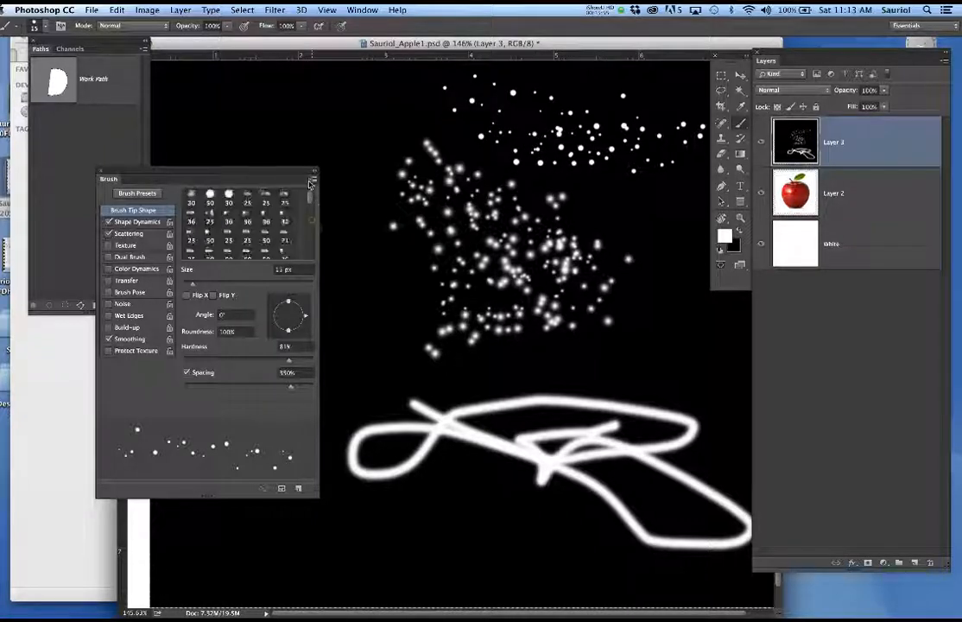
{"action": "left_click", "coordinate": [190, 195]}
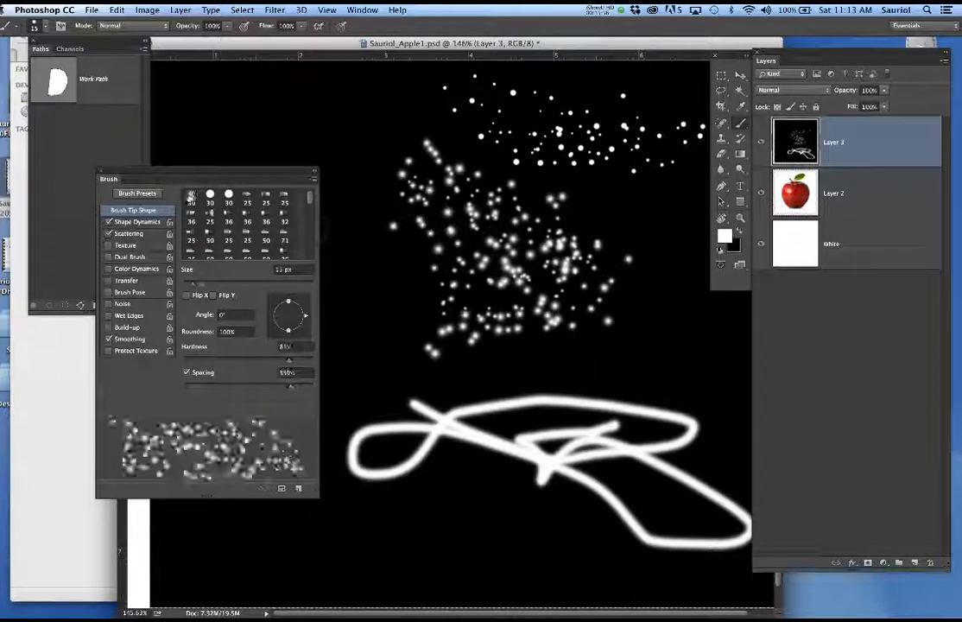
Turn off Shape Dynamics and Scattering, and paint a solid back-and-forth soft stroke above the soft dot cluster on Layer 3
{"action": "left_click", "coordinate": [109, 222]}
{"action": "left_click", "coordinate": [109, 233]}
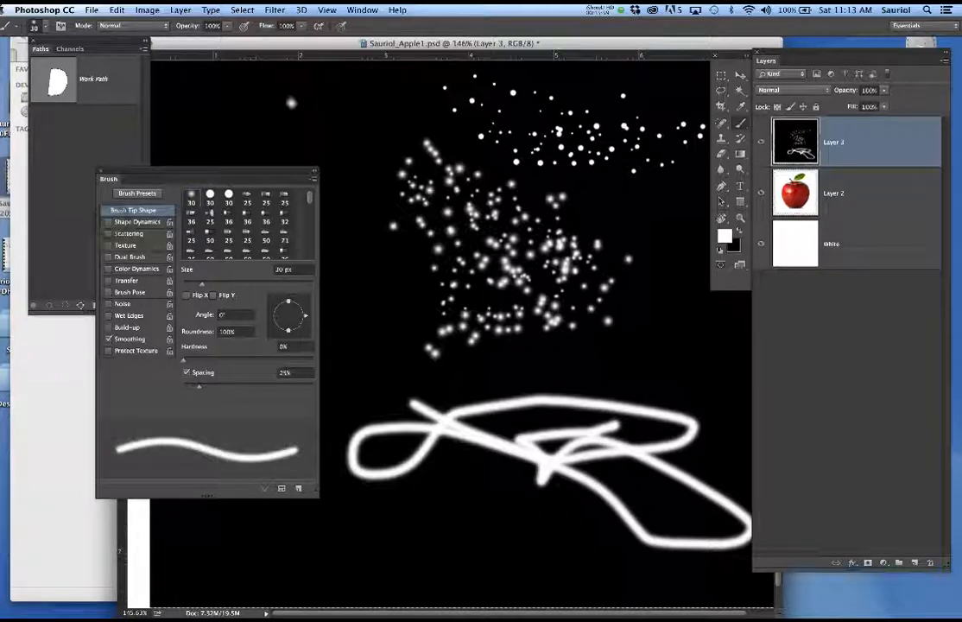
{"action": "mouse_move", "coordinate": [259, 97]}
{"action": "left_mouse_down"}
{"action": "mouse_move", "coordinate": [415, 118]}
{"action": "mouse_move", "coordinate": [298, 98]}
{"action": "left_mouse_up"}
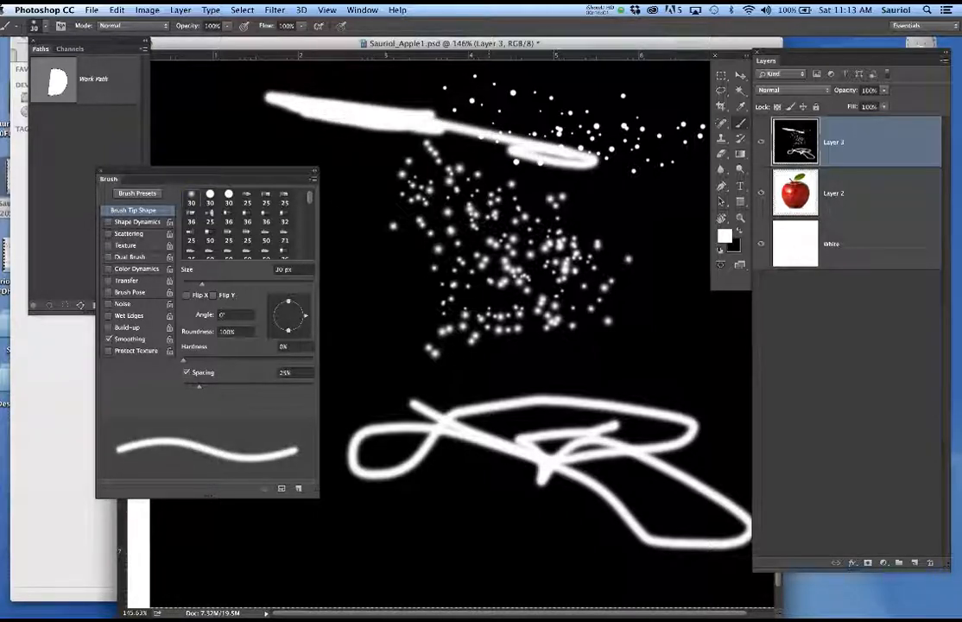
Choose the saved 15 px scattered-dot preset again and paint a trail of dots beside and below the soft dot cluster on Layer 3
{"action": "scroll", "coordinate": [304, 191], "scroll_direction": "down", "scroll_amount": 5}
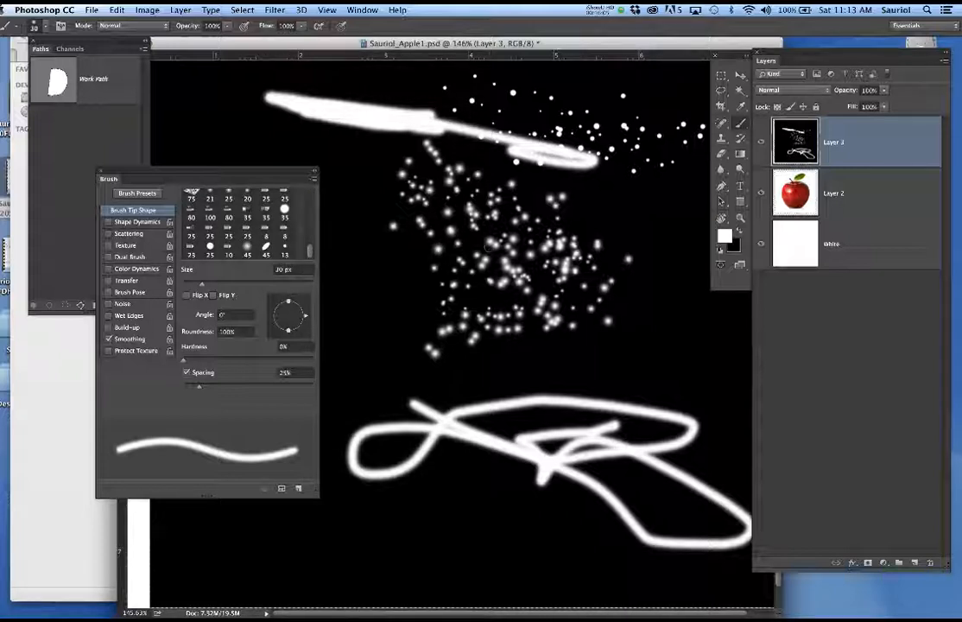
{"action": "right_click", "coordinate": [499, 249]}
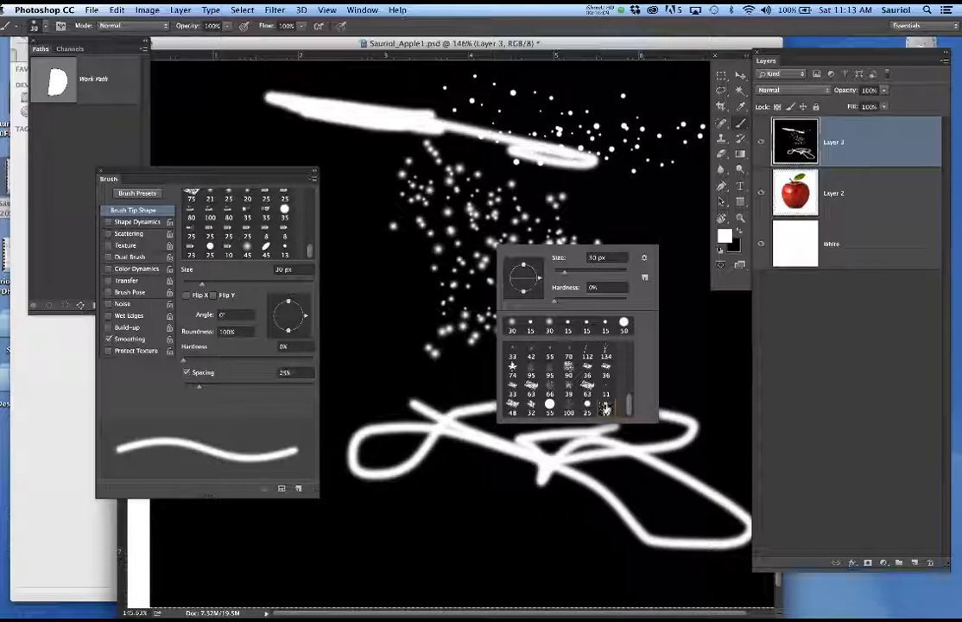
{"action": "left_click", "coordinate": [530, 326]}
{"action": "left_click", "coordinate": [372, 276]}
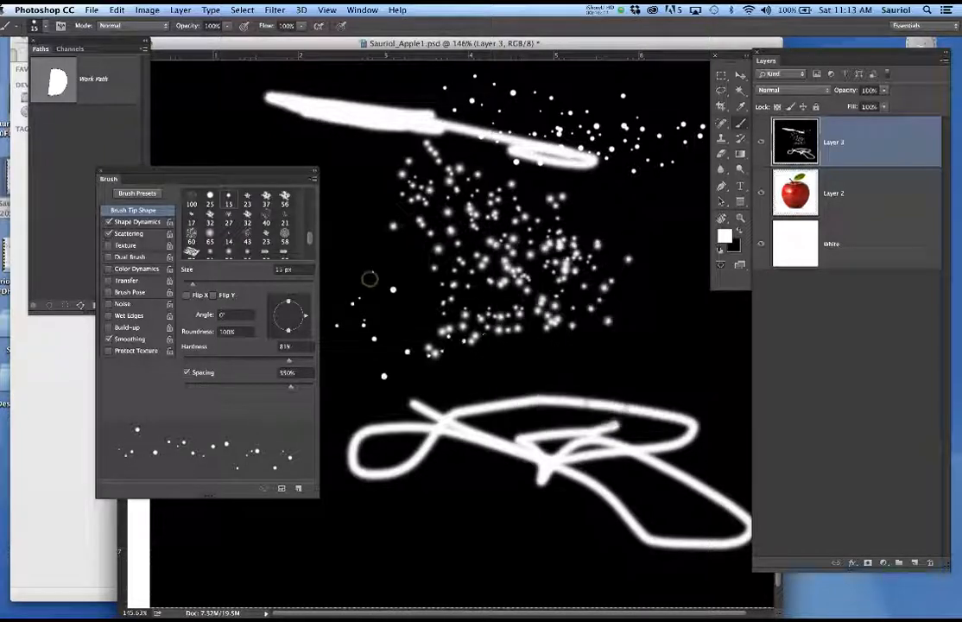
{"action": "left_click_drag", "start_coordinate": [370, 277], "coordinate": [663, 373]}
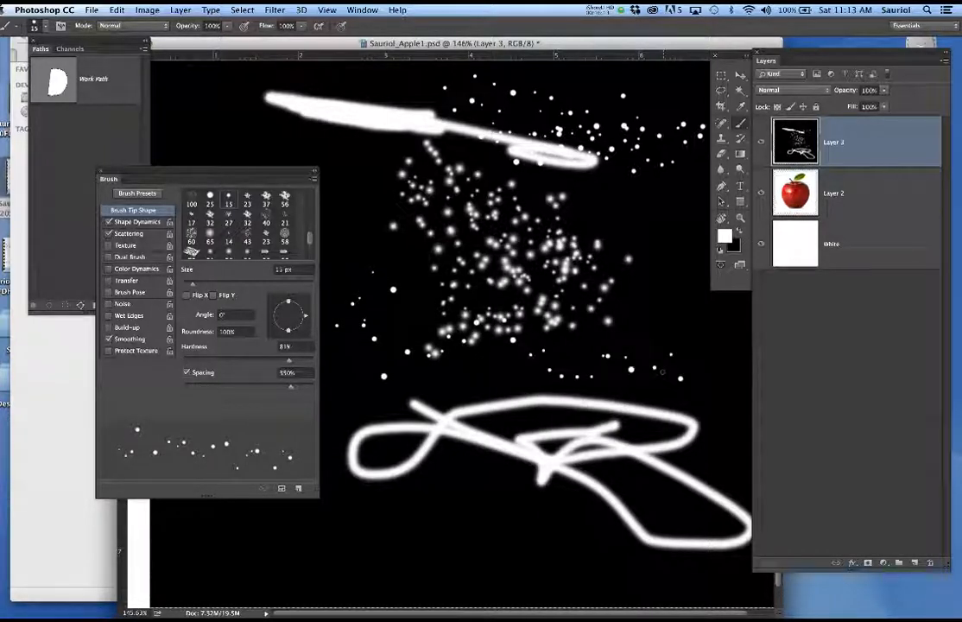